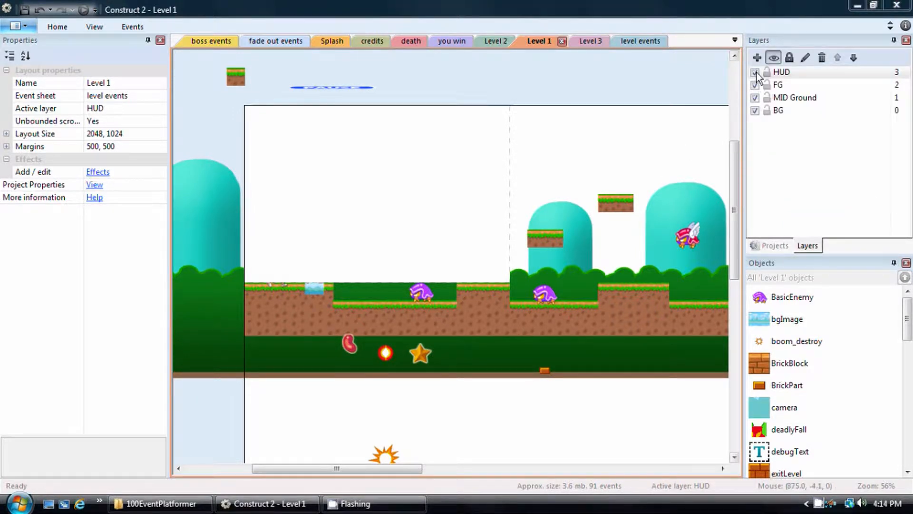
Step: Hide the HUD layer of the Level 1 layout
click(756, 72)
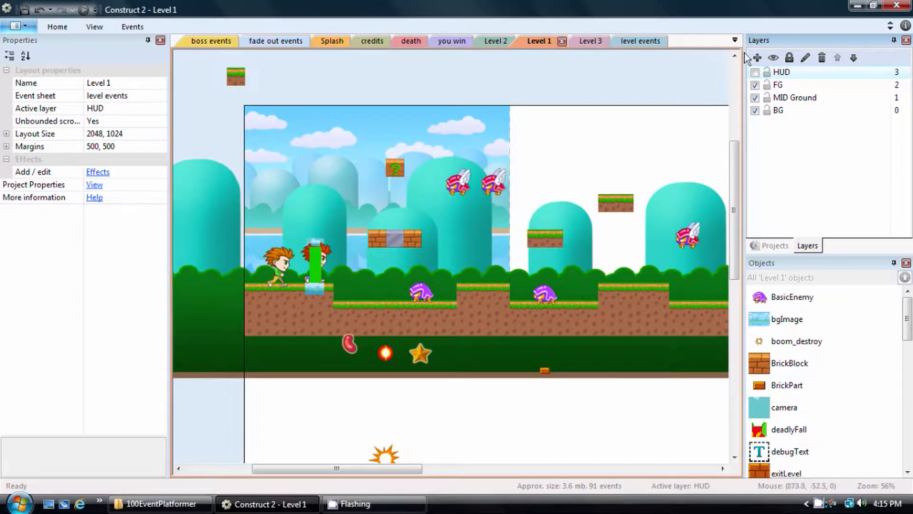
Step: Open the level events event sheet from the project and review the player animation events at its beginning
click(792, 247)
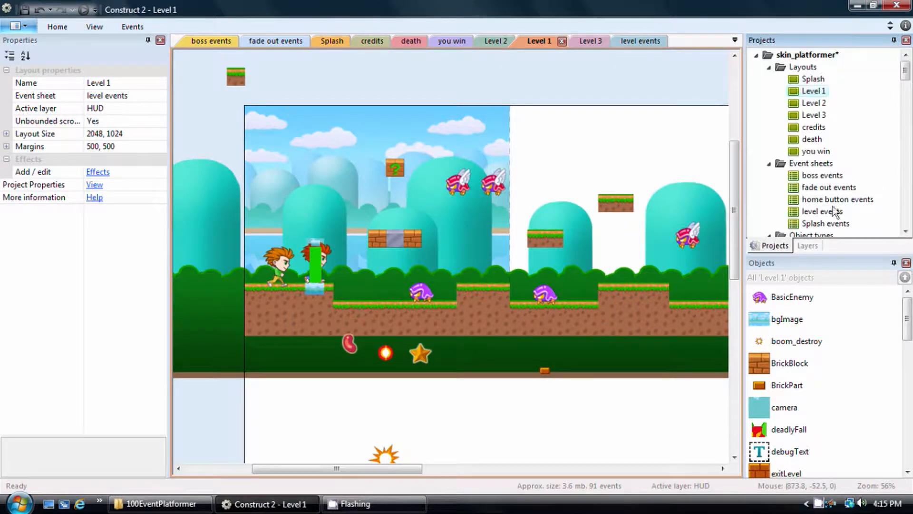
click(826, 93)
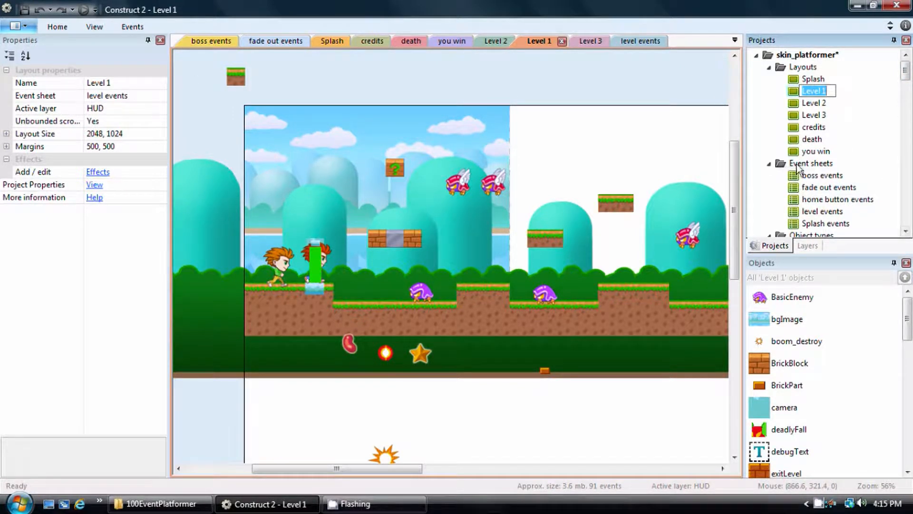
scroll(825, 179, down, 1)
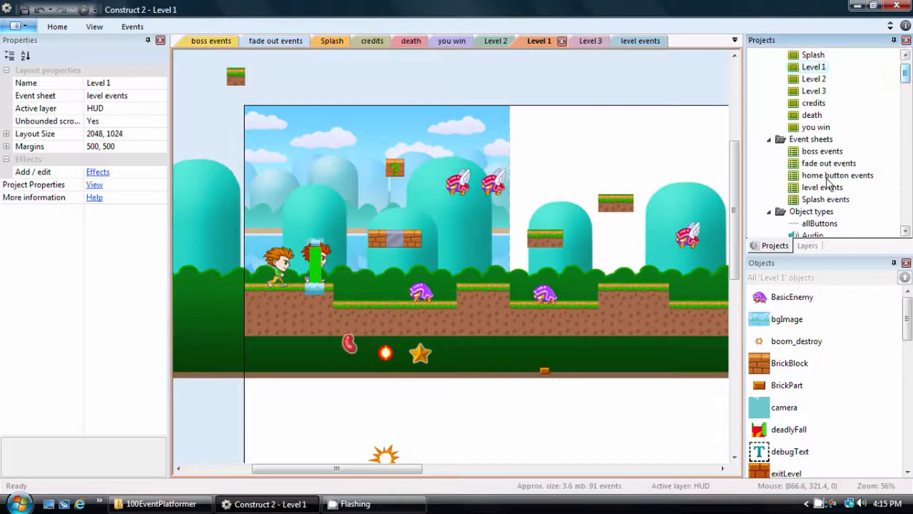
double_click(828, 187)
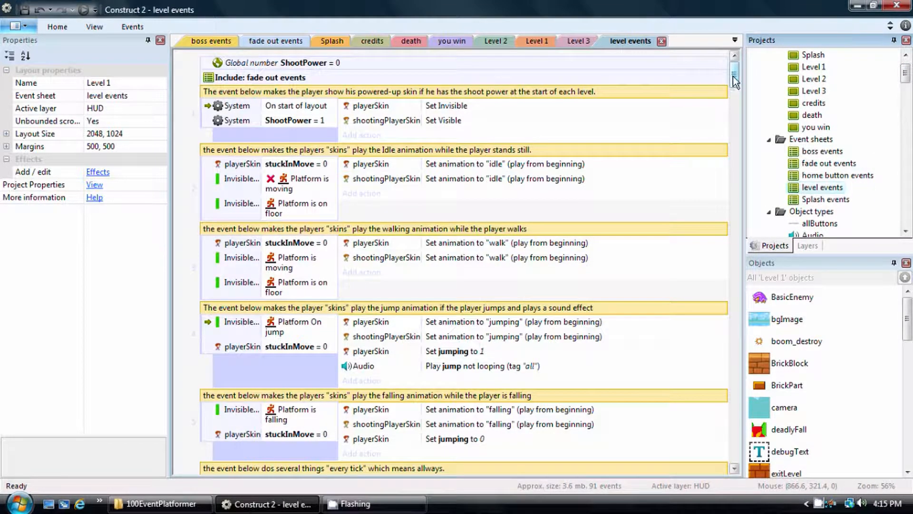
drag(735, 71, 710, 72)
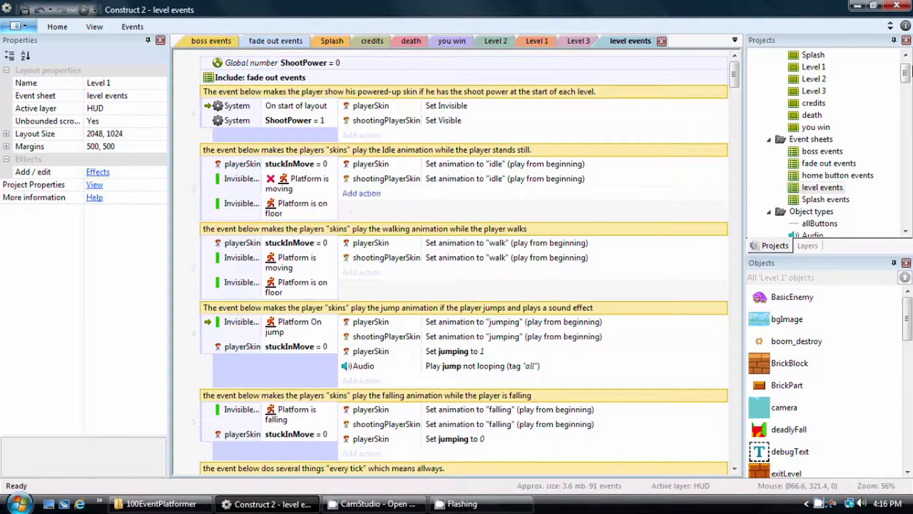
Step: Return to the Level 1 layout and examine the Platform behavior properties of the green InvisiblePlayerRect sprite
double_click(812, 67)
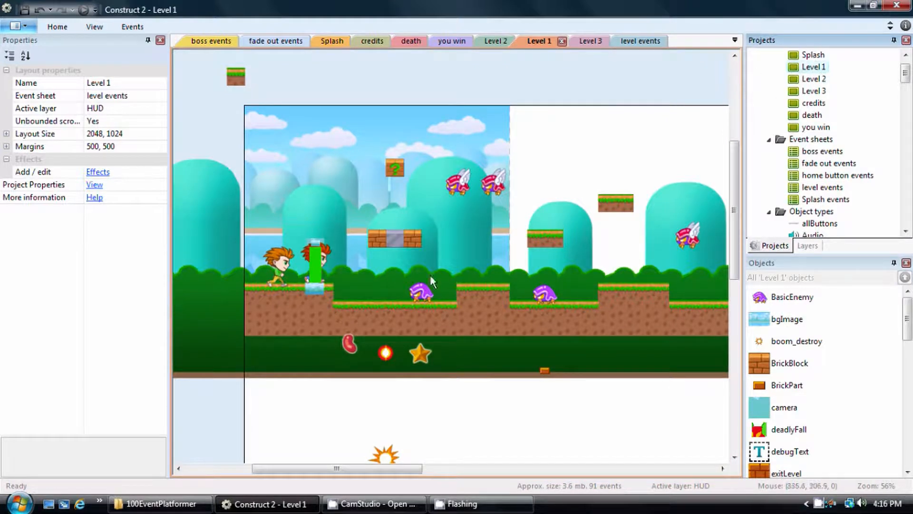
drag(306, 470, 254, 470)
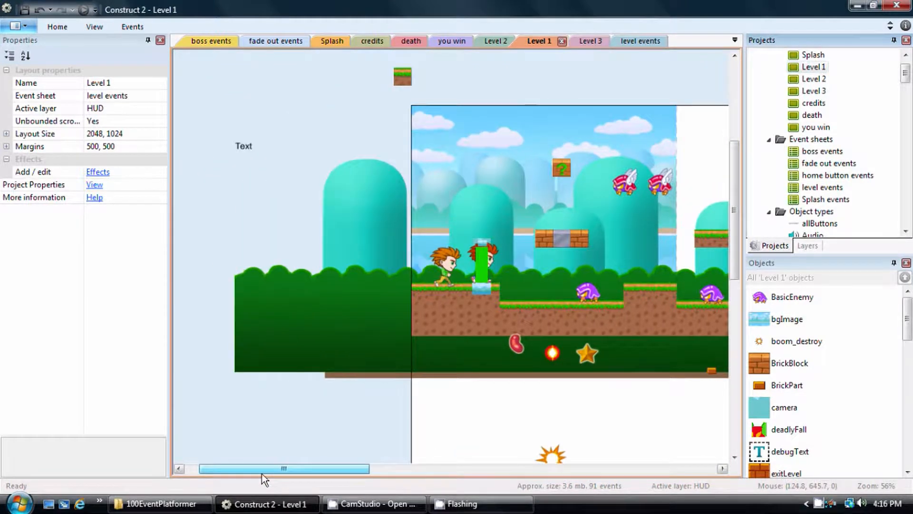
click(484, 264)
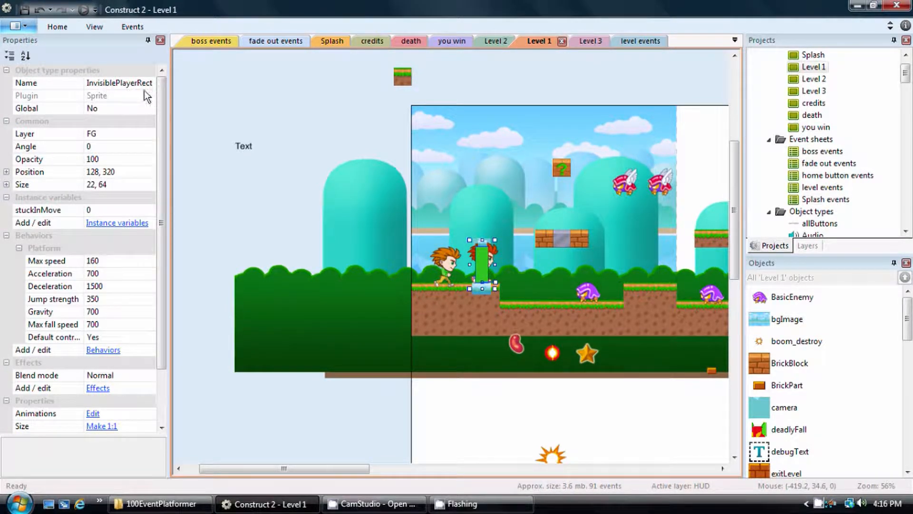
drag(163, 118, 161, 171)
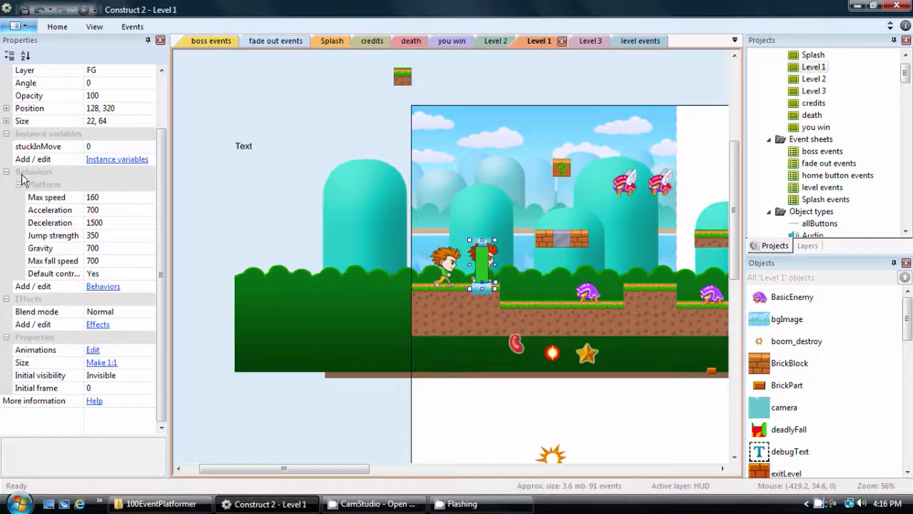
click(9, 175)
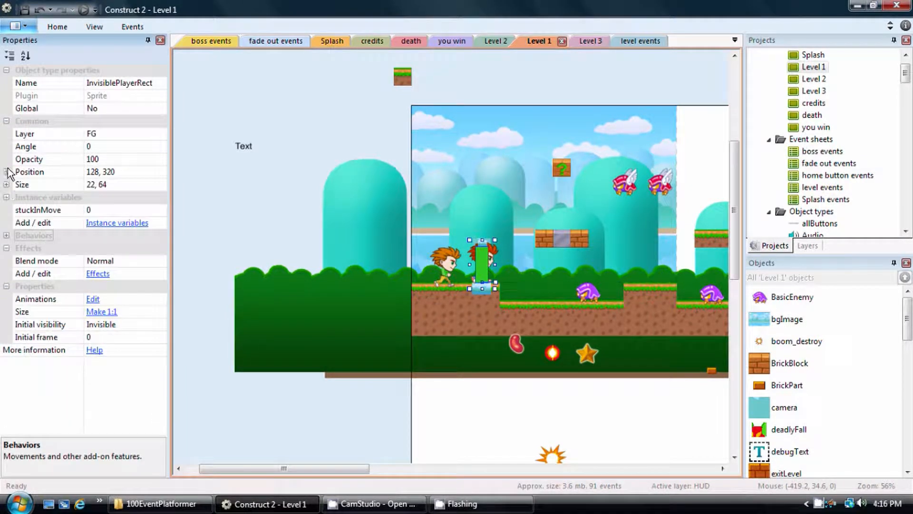
scroll(22, 249, down, 2)
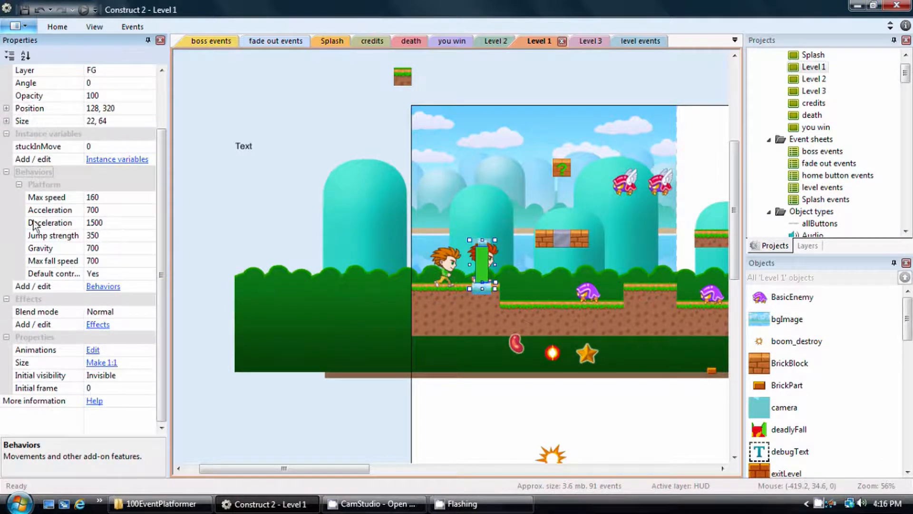
click(48, 184)
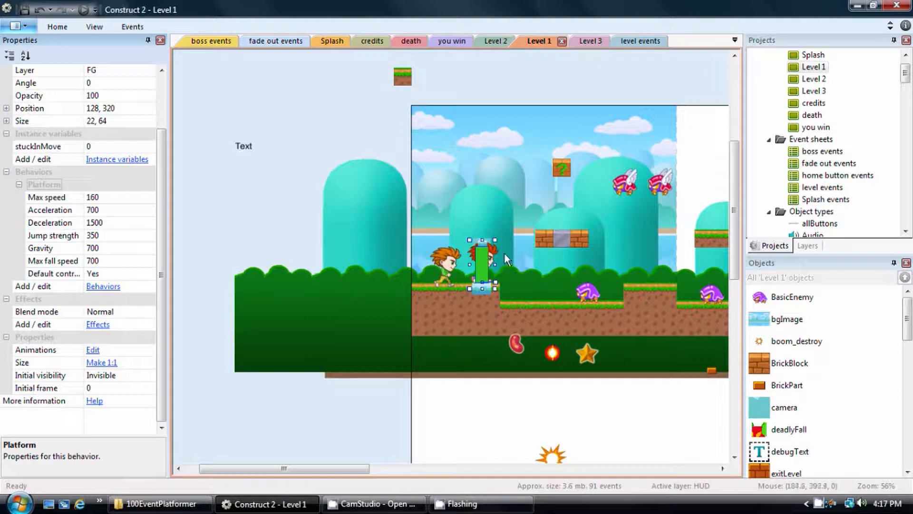
click(444, 287)
click(482, 264)
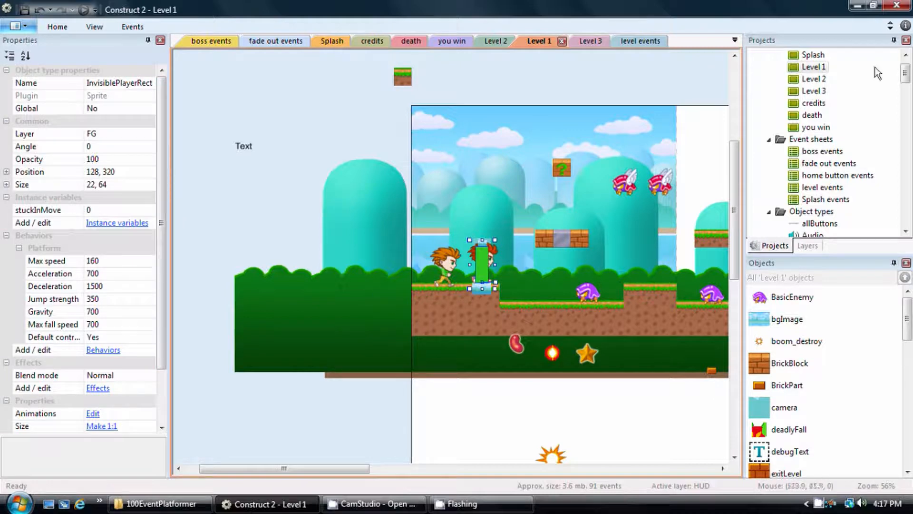
Step: Set the event sheet of the Level 1 layout to (none)
scroll(909, 78, up, 2)
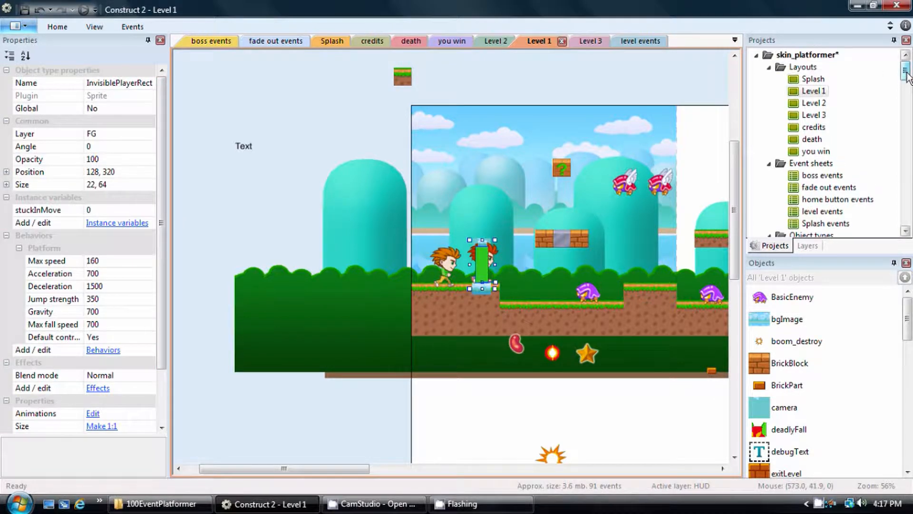
click(814, 91)
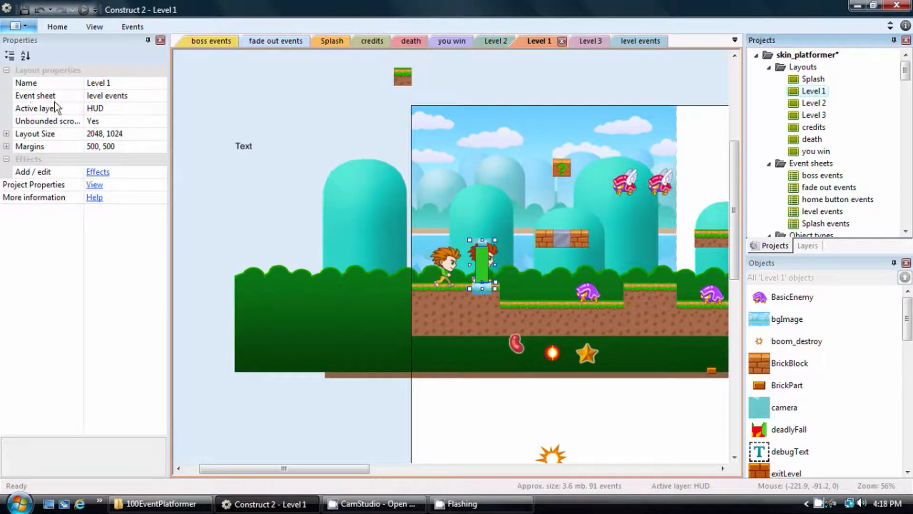
click(140, 96)
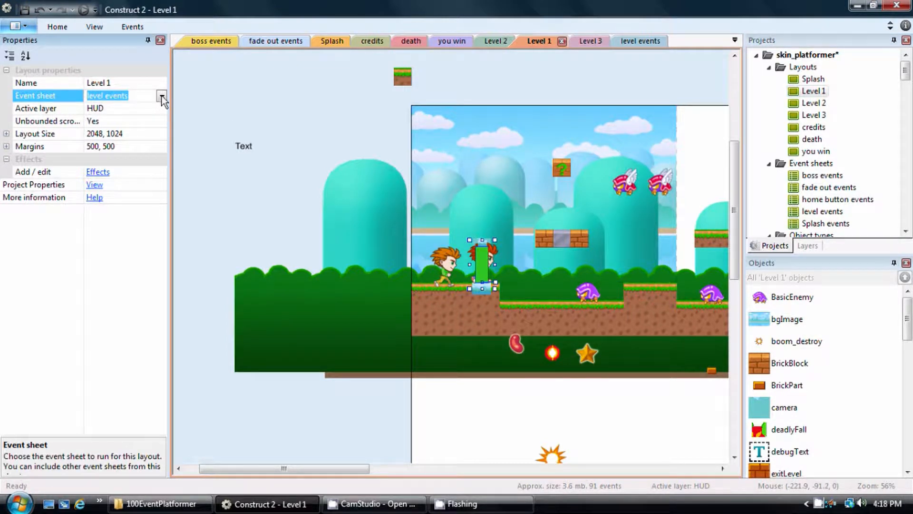
click(164, 96)
click(130, 106)
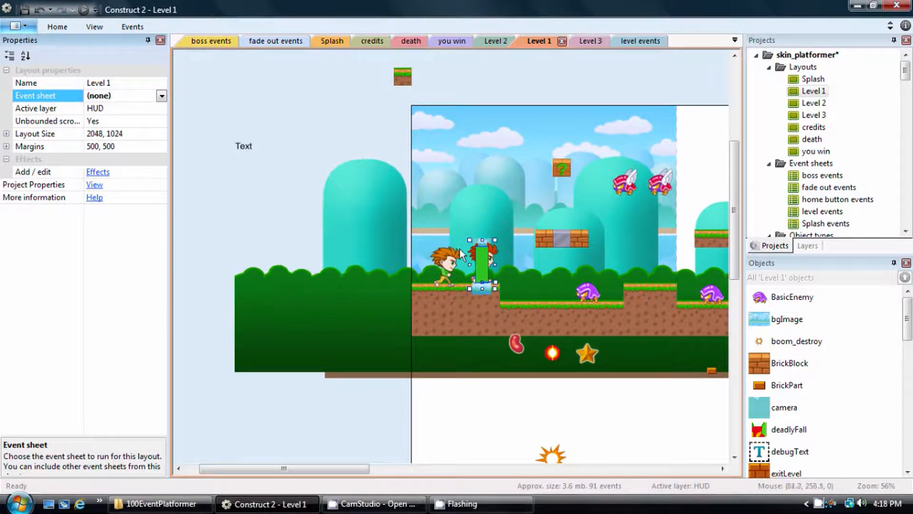
Step: Set the initial visibility of the InvisiblePlayerRect sprite to Visible
click(316, 175)
click(484, 269)
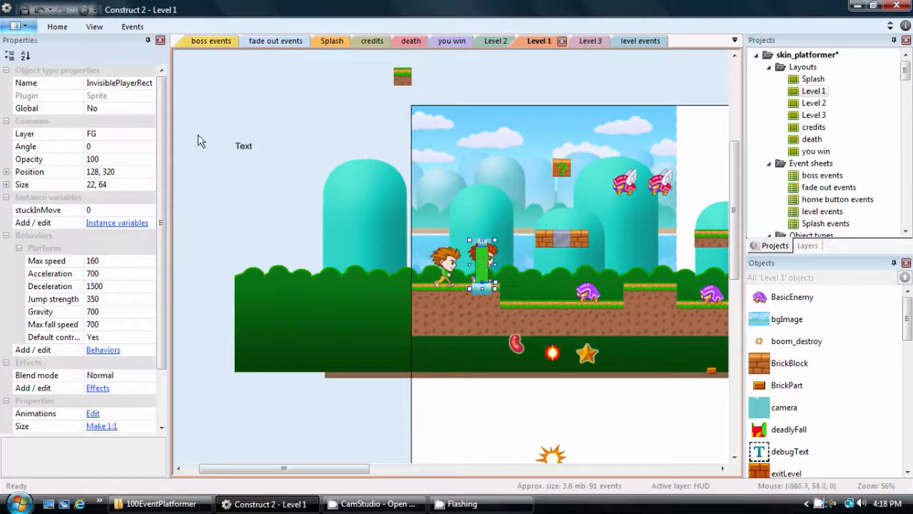
drag(165, 121, 169, 239)
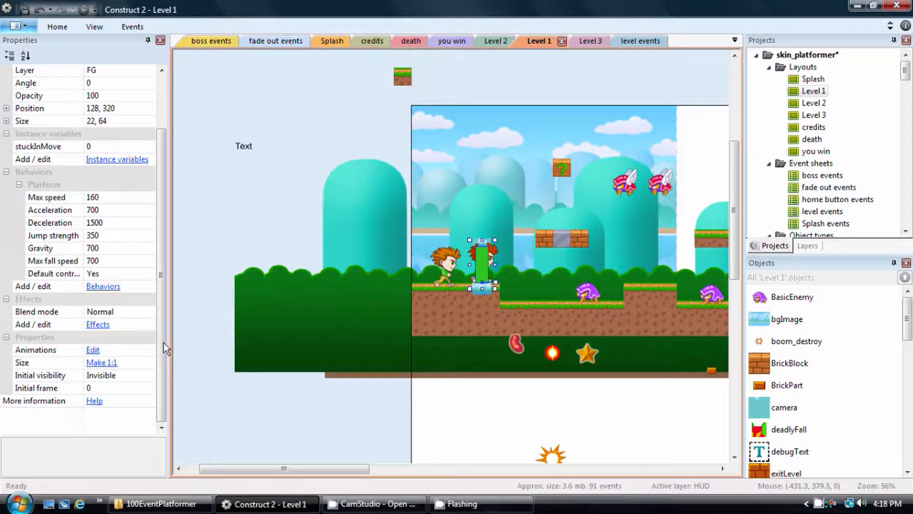
click(118, 374)
click(151, 375)
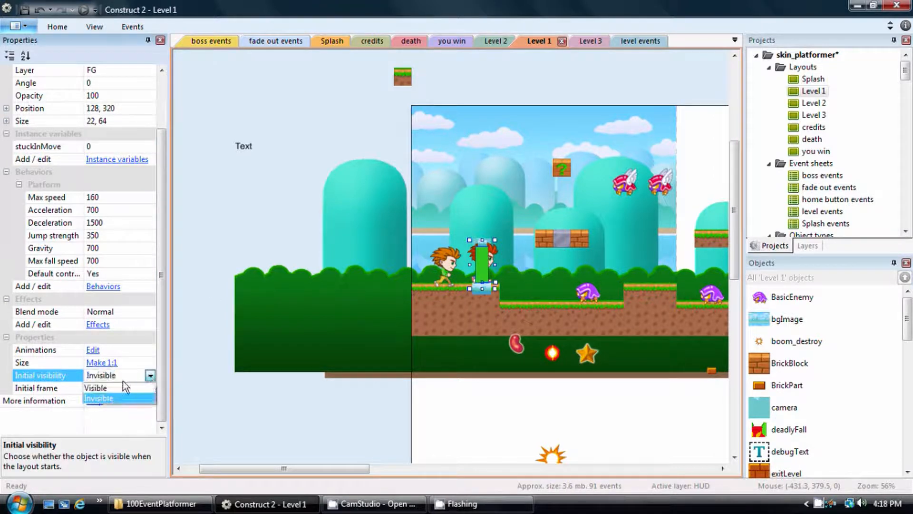
click(118, 387)
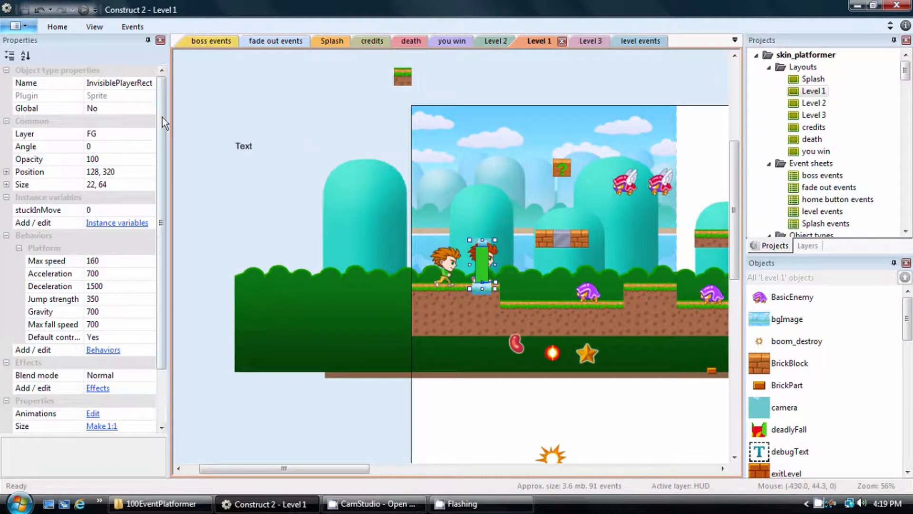
Step: Preview Level 1 in the browser, test walking and jumping with the green player rectangle, and close the preview
click(813, 91)
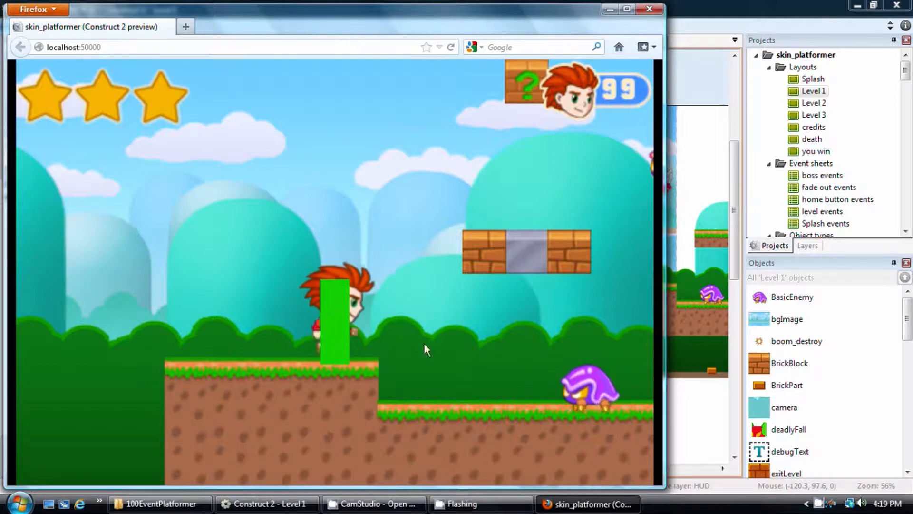
key(Left)
key(Right)
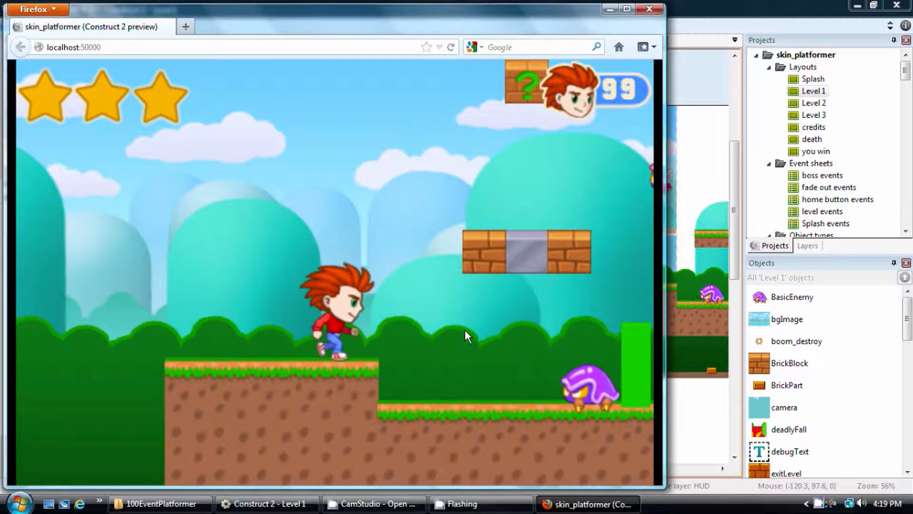
key(Left)
key(Up)
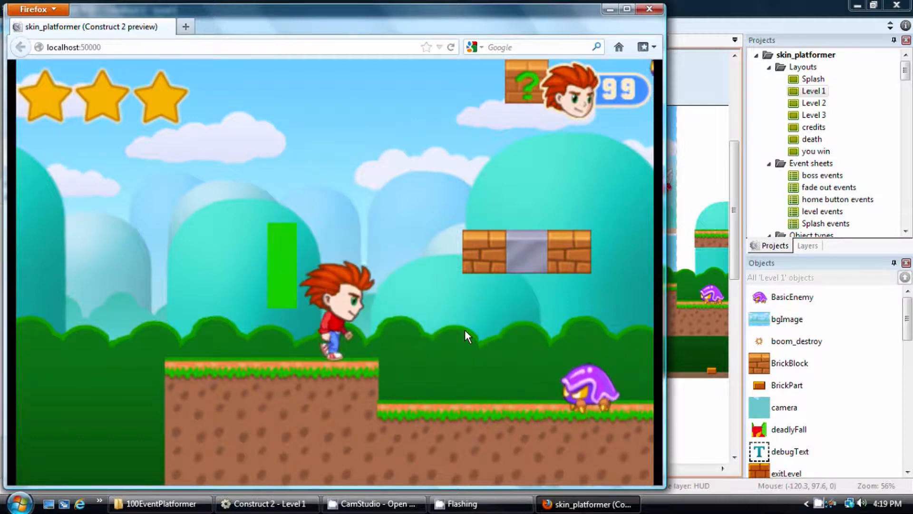
key(Right)
key(Up)
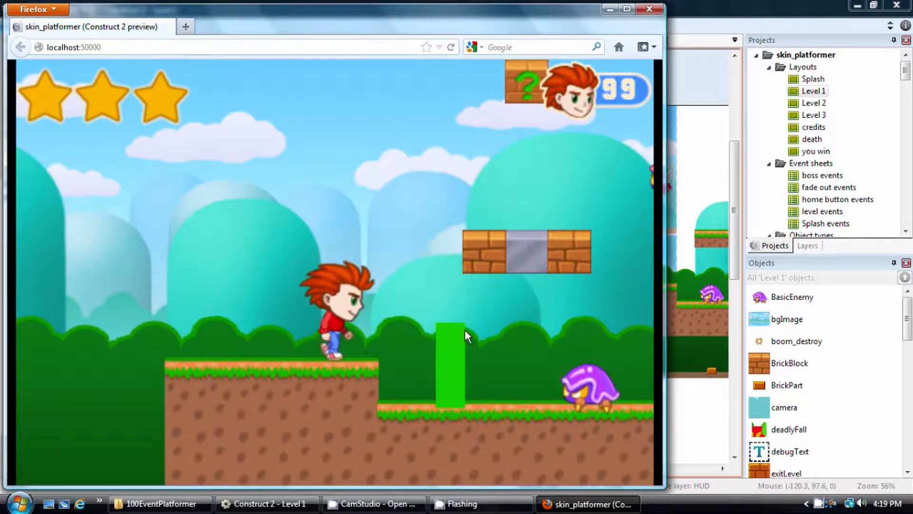
key(Right)
key(Left)
key(Up)
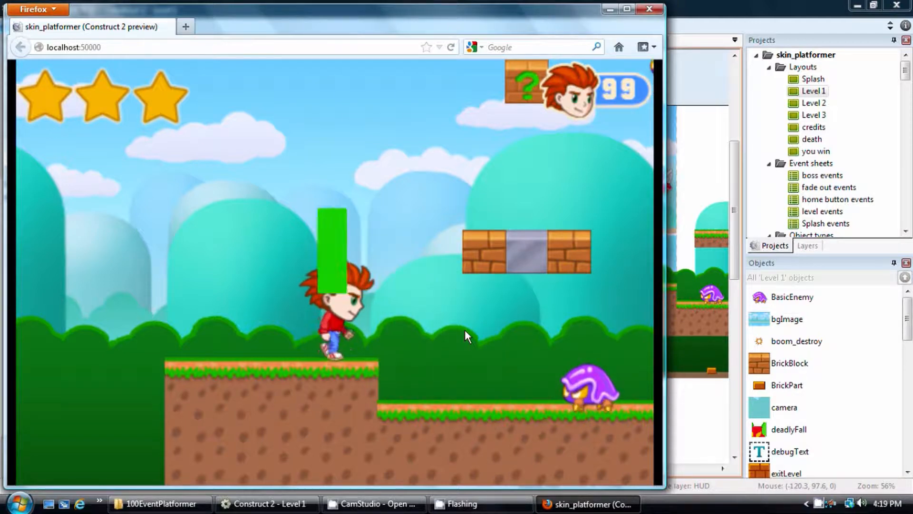
key(Right)
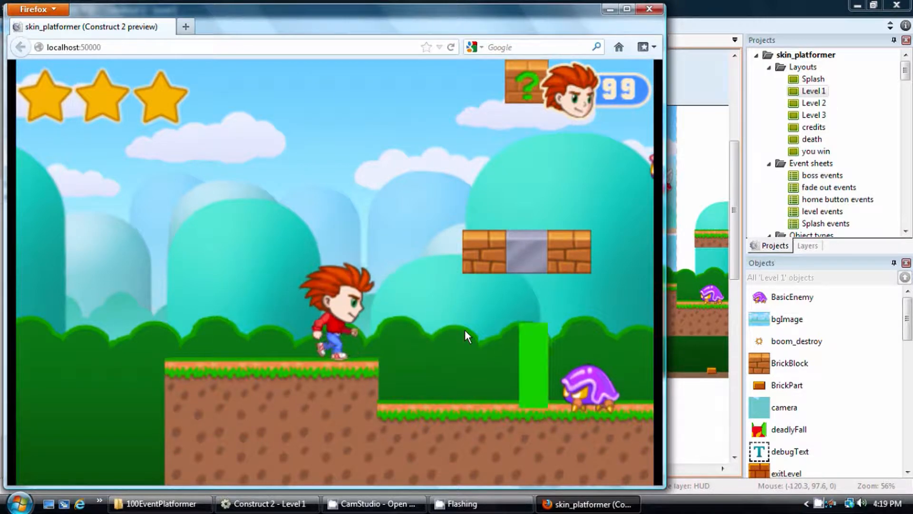
key(Left)
key(Up)
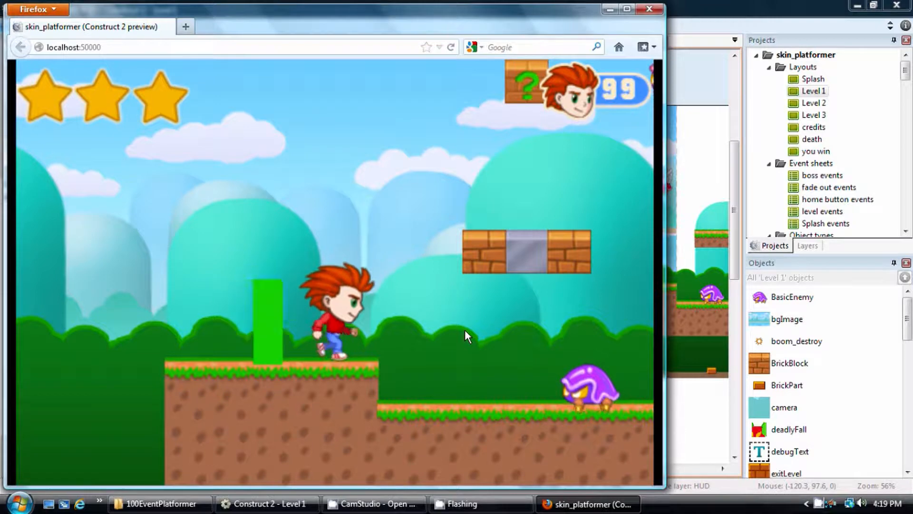
key(Right)
key(Left)
key(Up)
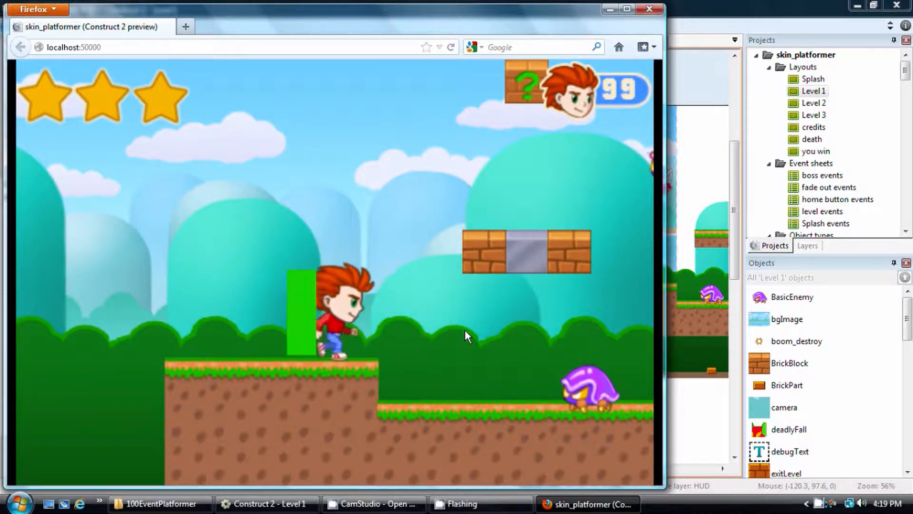
key(Right)
key(Up)
key(Right)
key(Up)
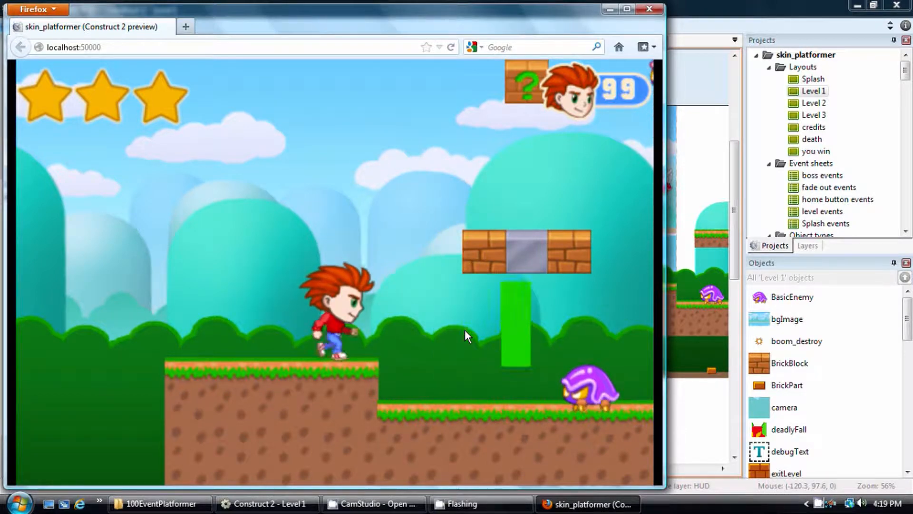
key(Up)
key(Left)
key(Up)
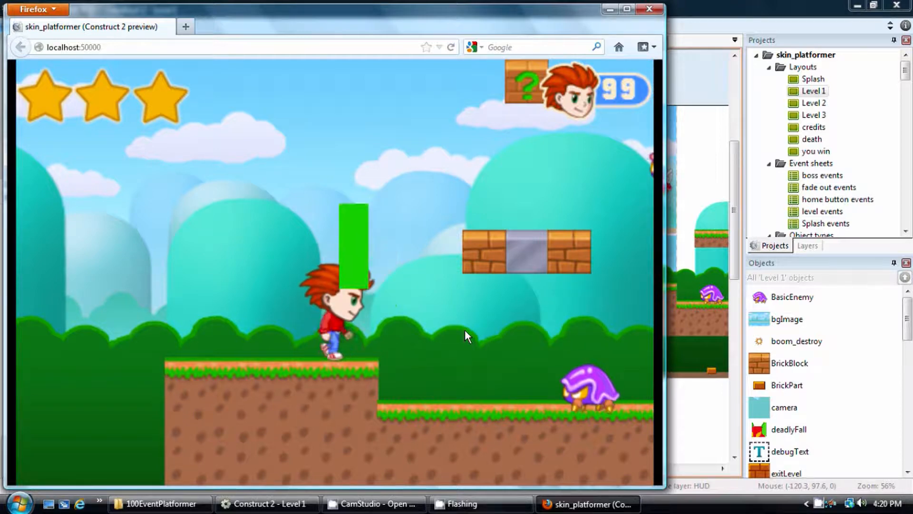
key(Right)
key(Left)
key(Up)
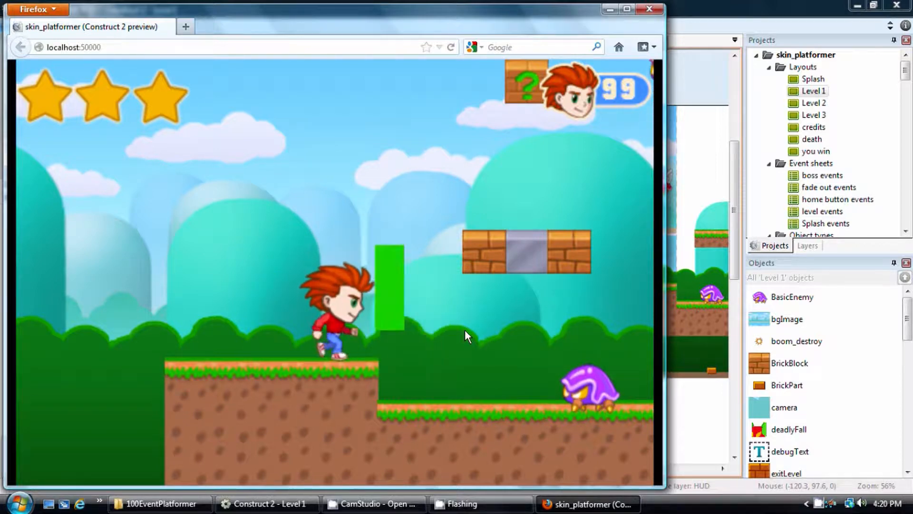
click(649, 8)
Step: Open the behaviors list of the groundTop sprite at the left end of the level's ground
click(425, 295)
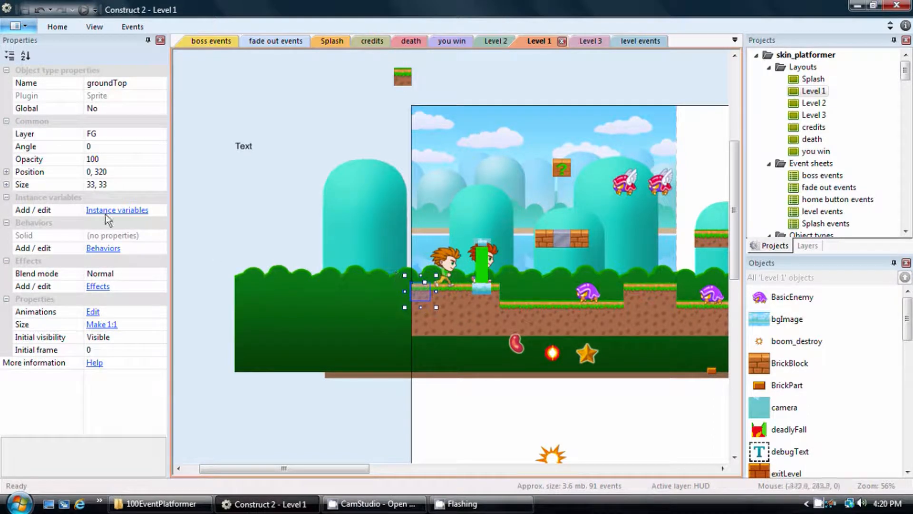
click(104, 249)
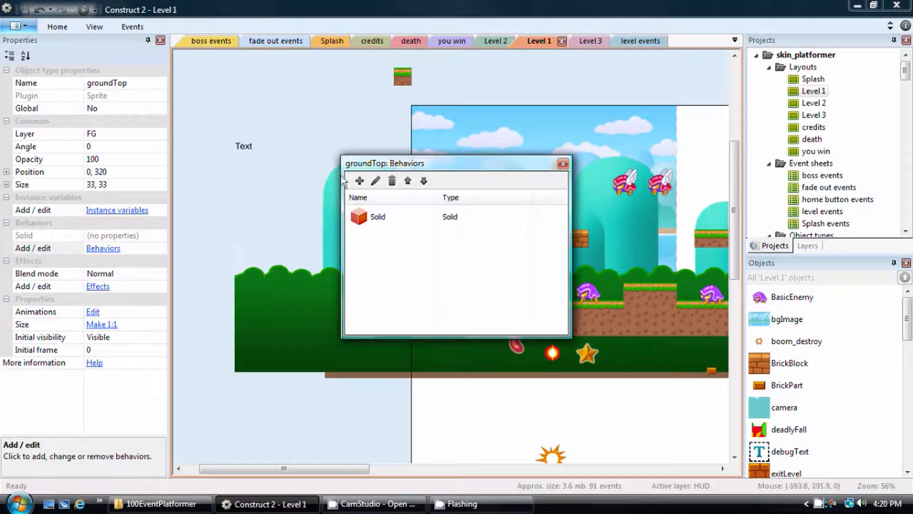
Step: Look through the behaviors that can be added to groundTop, add none, and close its behaviors list
click(360, 181)
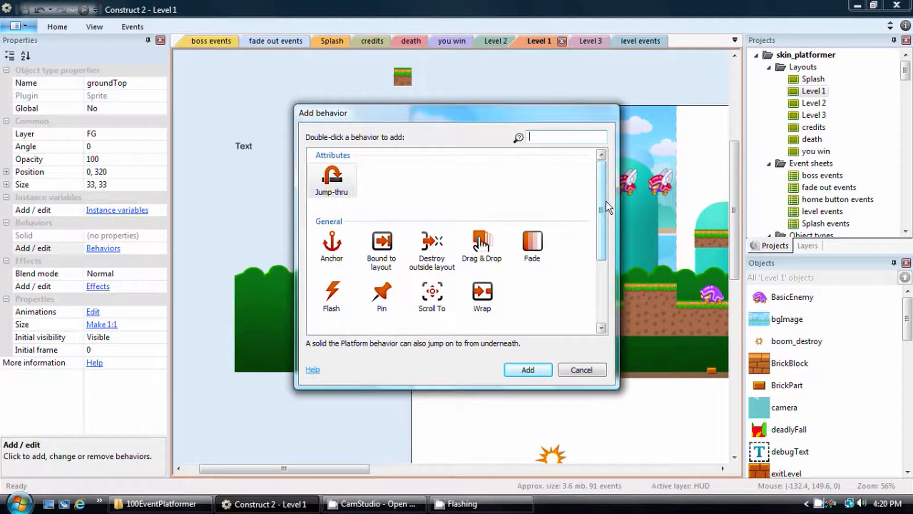
scroll(603, 206, down, 1)
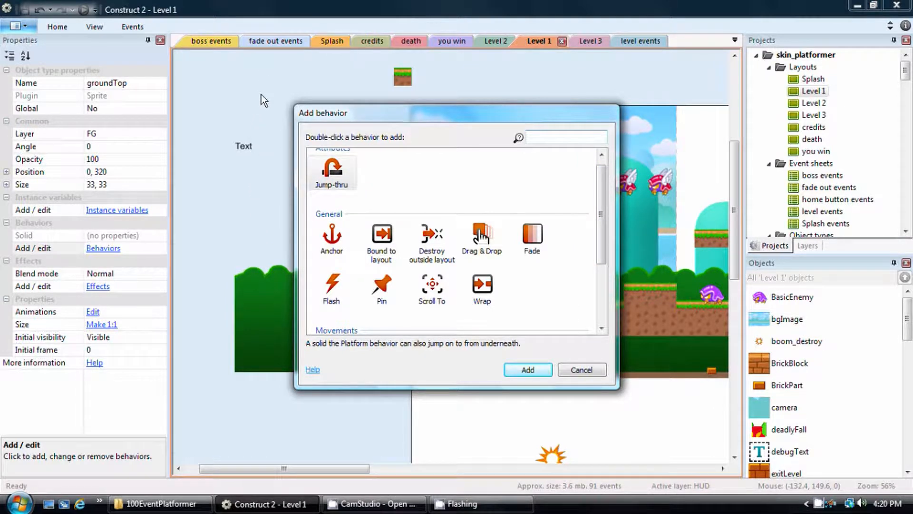
drag(605, 213, 593, 198)
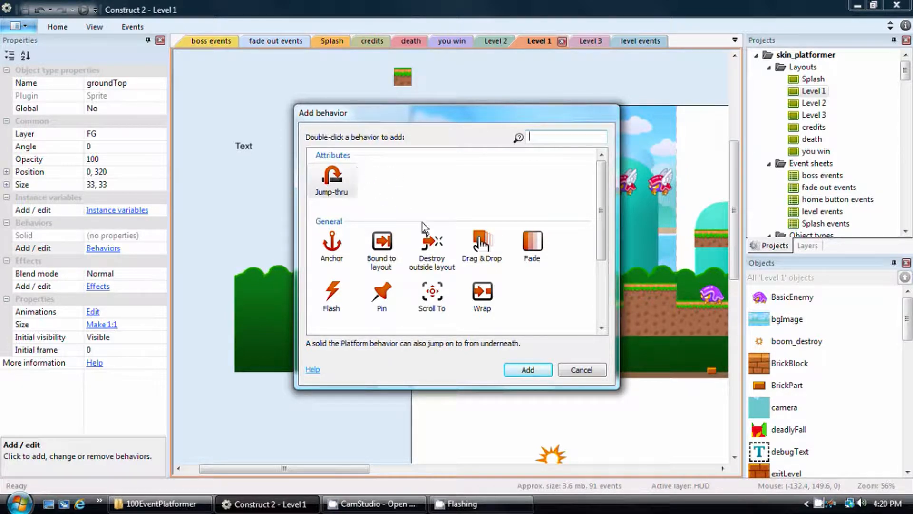
drag(602, 226, 604, 295)
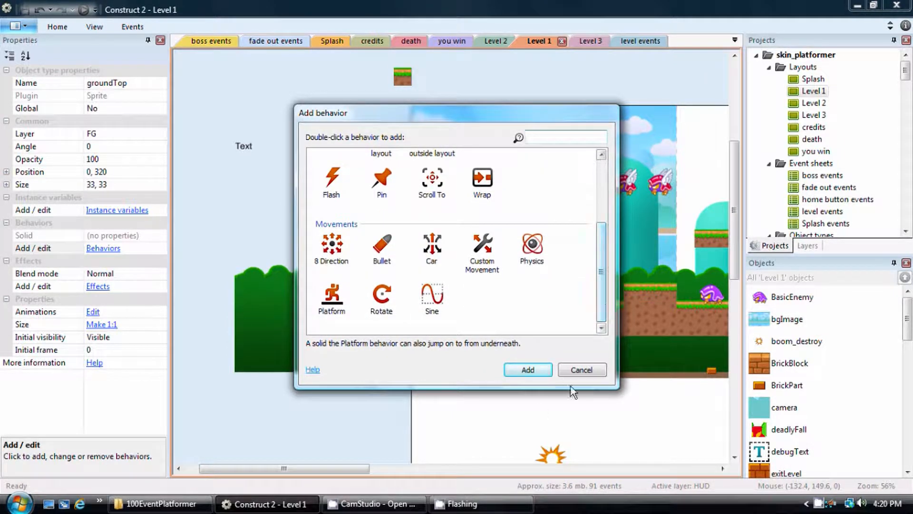
click(592, 373)
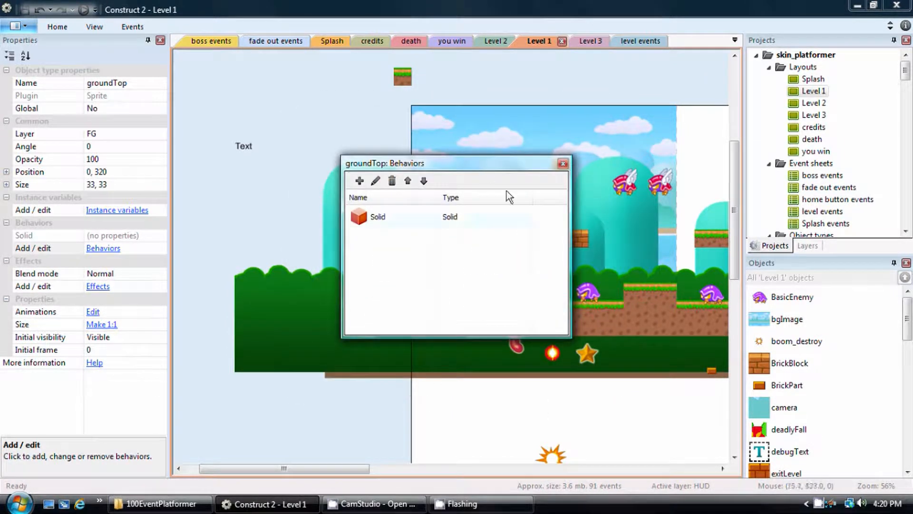
click(563, 164)
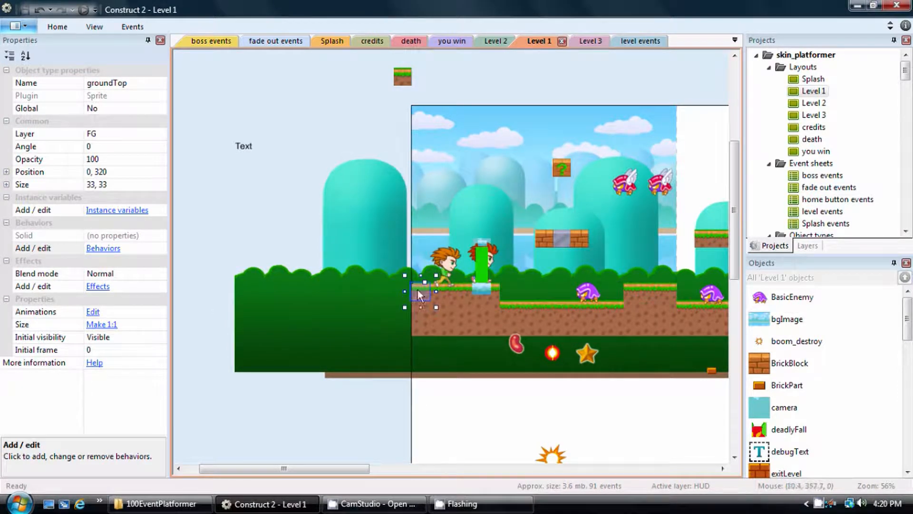
Step: Review the max speed, acceleration, deceleration, jump strength and gravity settings of the InvisiblePlayerRect sprite's Platform behavior
click(480, 261)
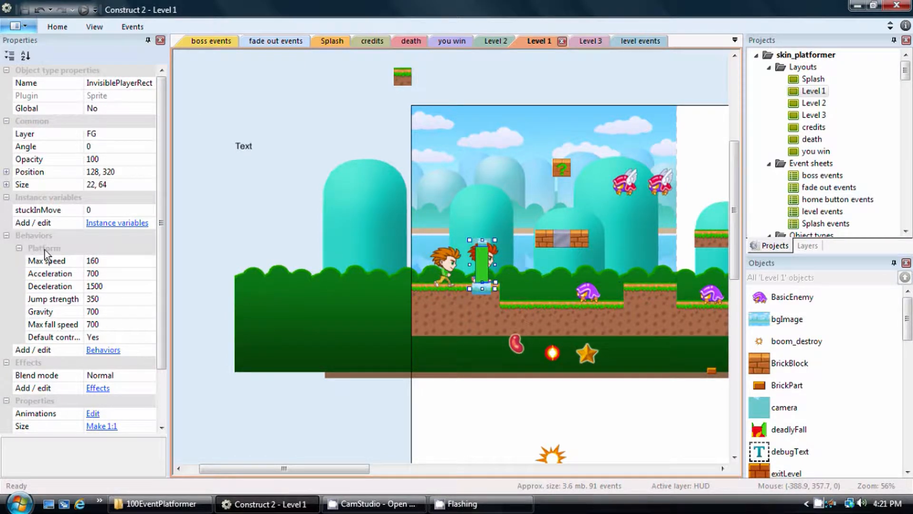
click(110, 260)
click(119, 273)
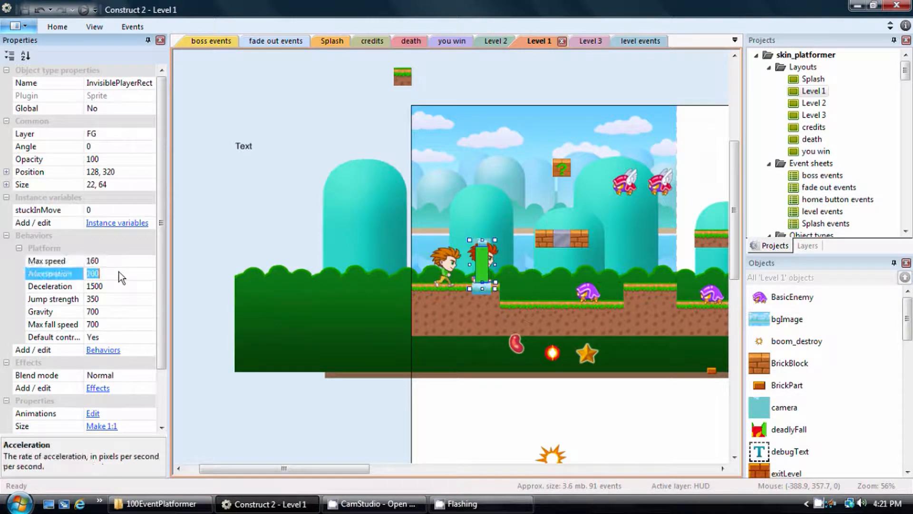
click(124, 288)
click(122, 297)
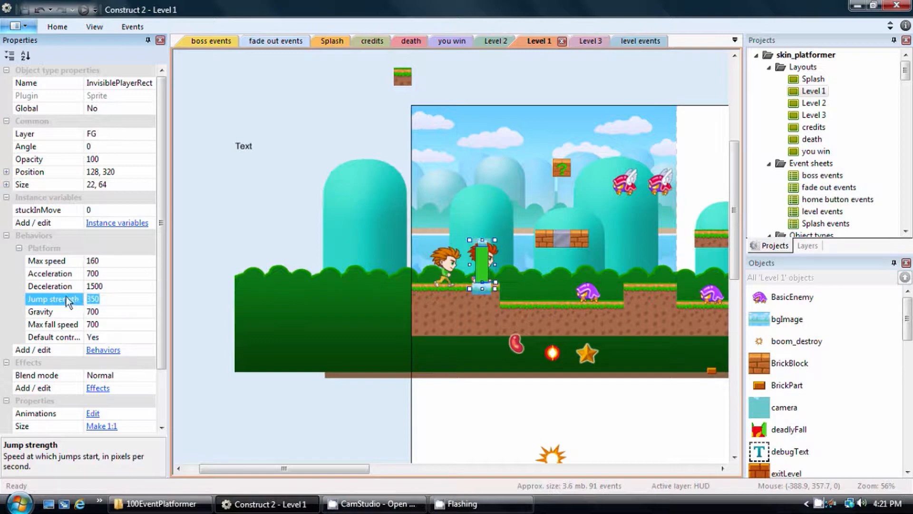
click(108, 310)
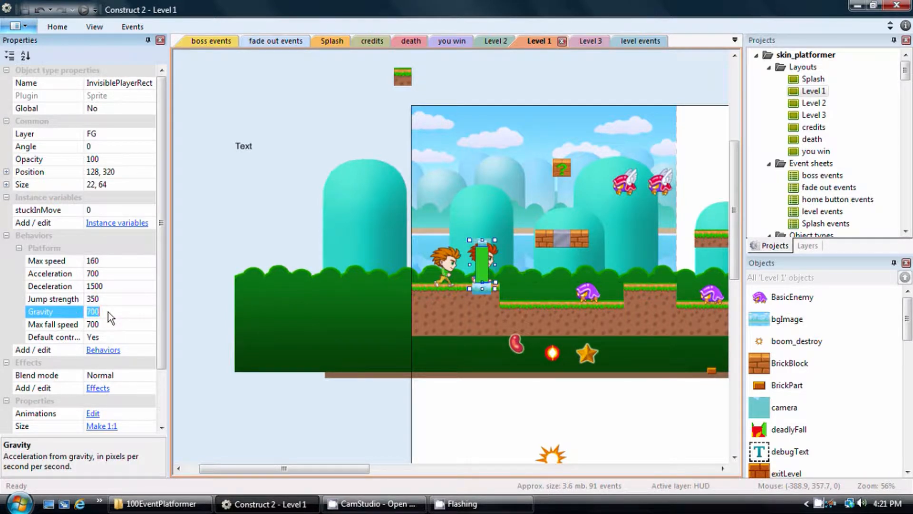
Step: Set the Platform jump strength of InvisiblePlayerRect to 550, test jumping in a browser preview, and close the preview
click(115, 299)
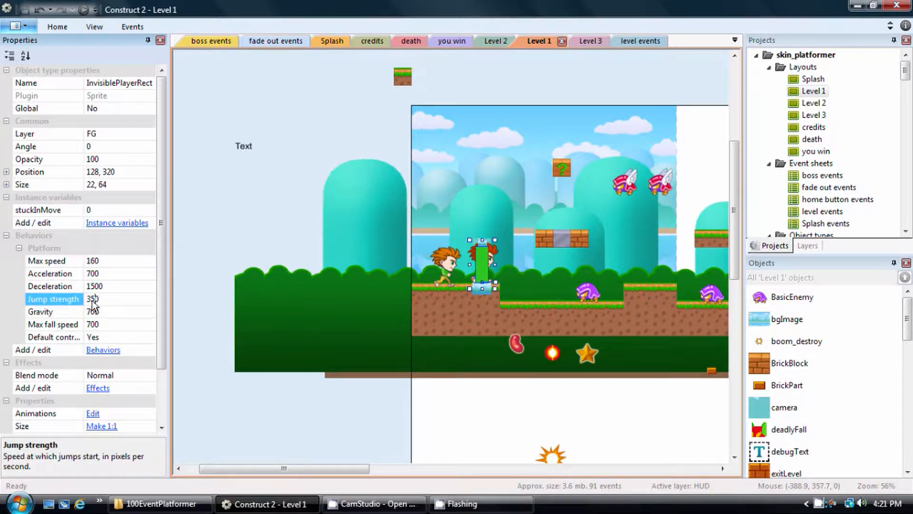
text(5)
click(139, 284)
click(84, 10)
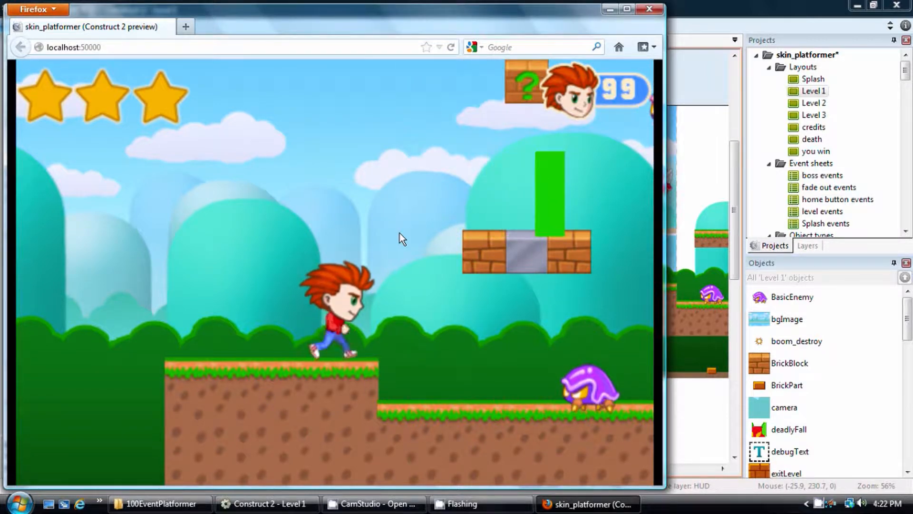
click(650, 10)
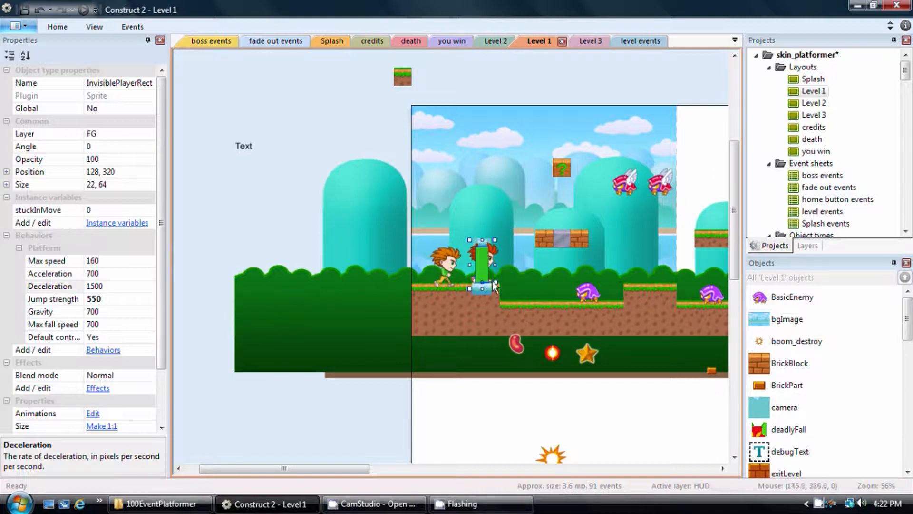
Step: Set the initial visibility of the InvisiblePlayerRect sprite to Invisible
click(495, 250)
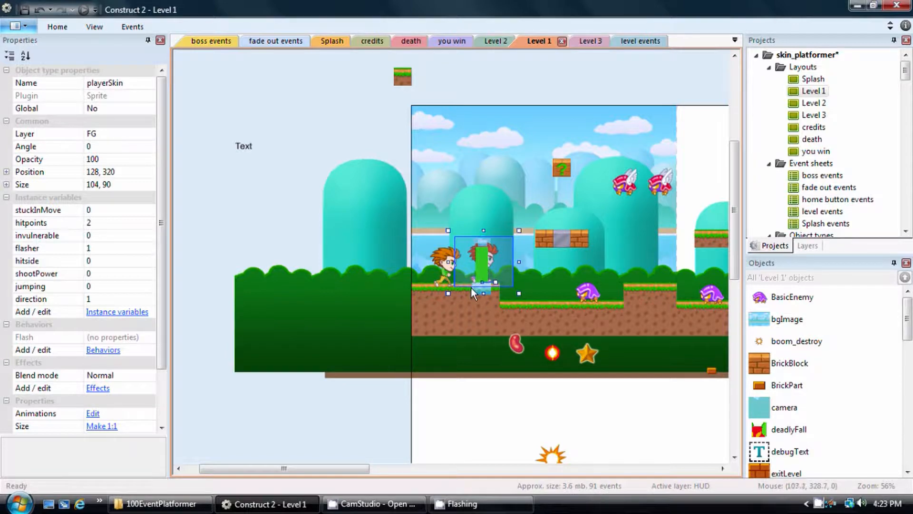
click(350, 177)
click(481, 260)
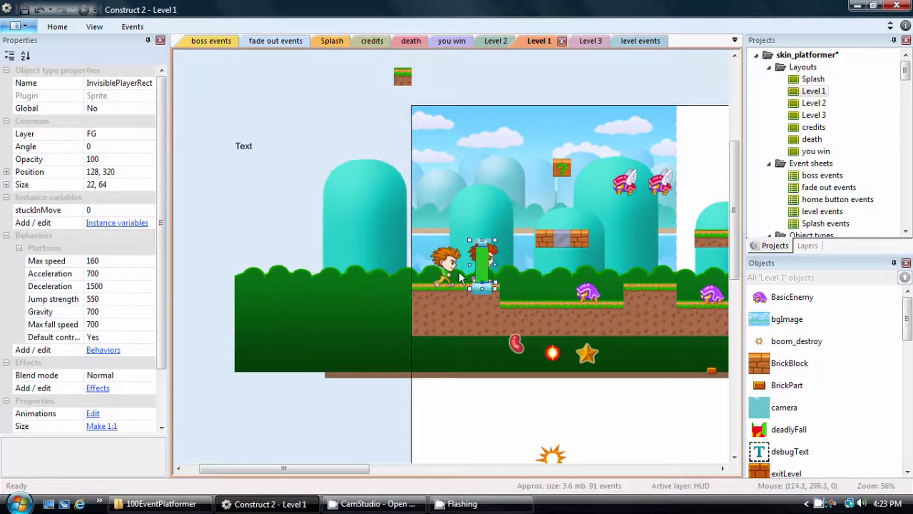
scroll(164, 312, down, 2)
click(123, 375)
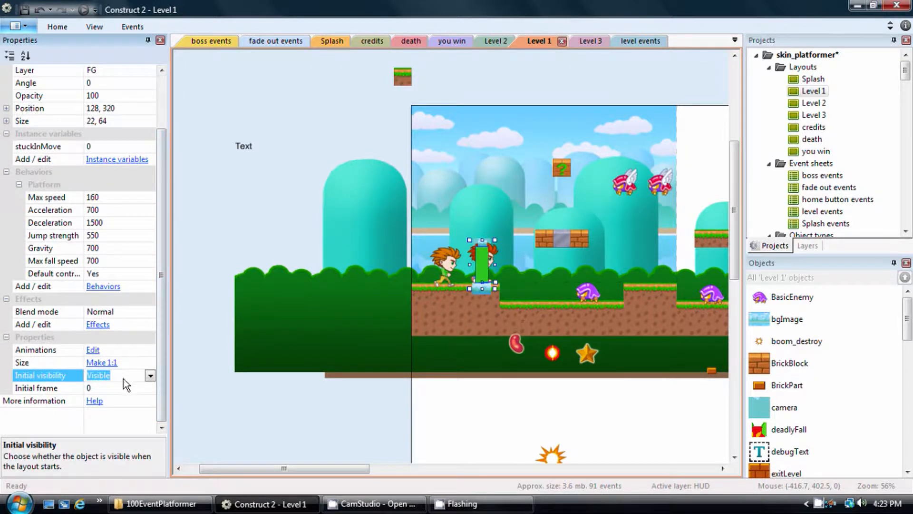
click(150, 376)
click(123, 393)
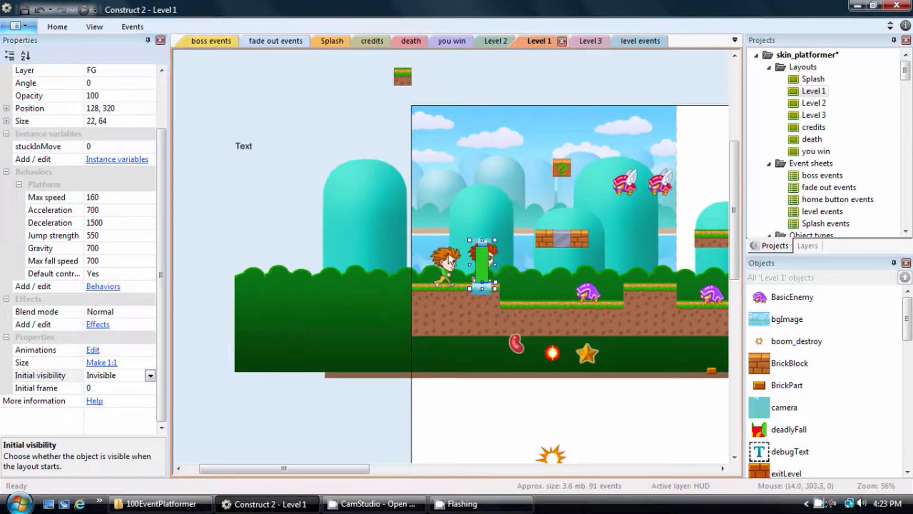
Step: Assign the level events sheet to the Level 1 layout
click(366, 347)
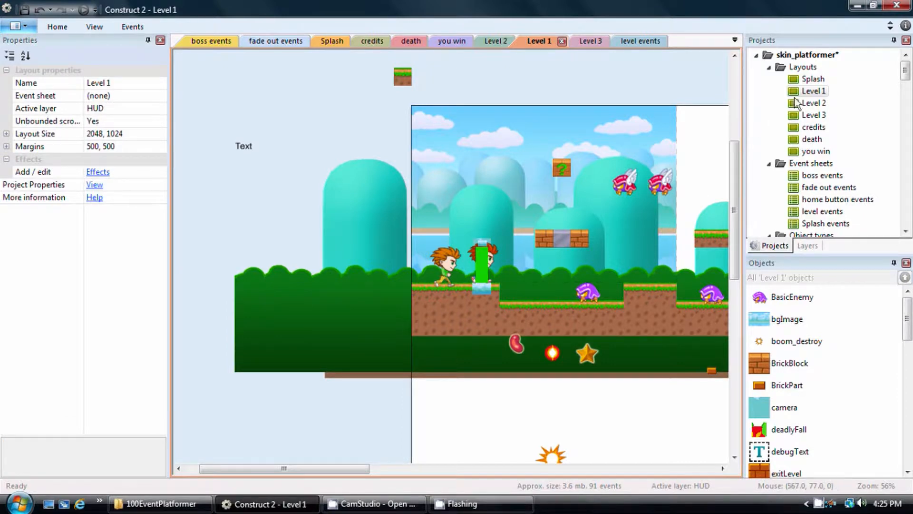
click(129, 93)
click(162, 95)
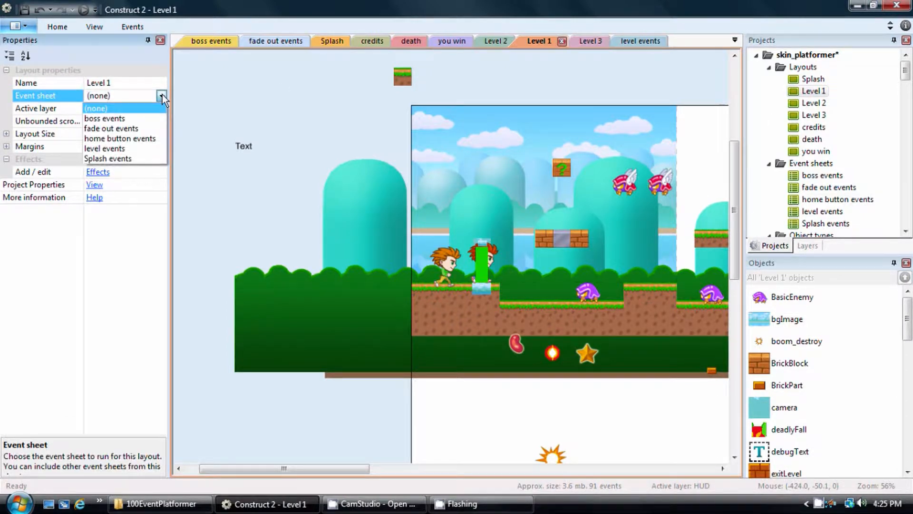
click(116, 148)
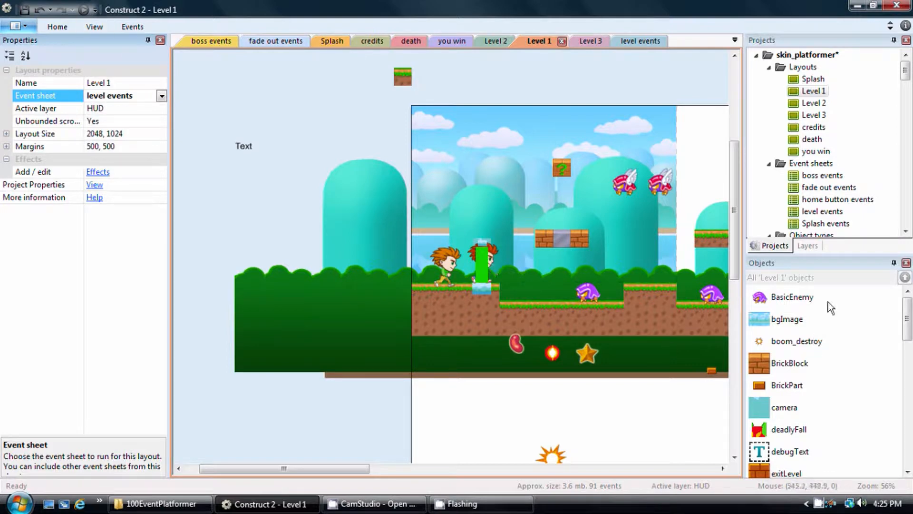
Step: Open the level events sheet and look over its commented player animation events
drag(905, 75, 905, 81)
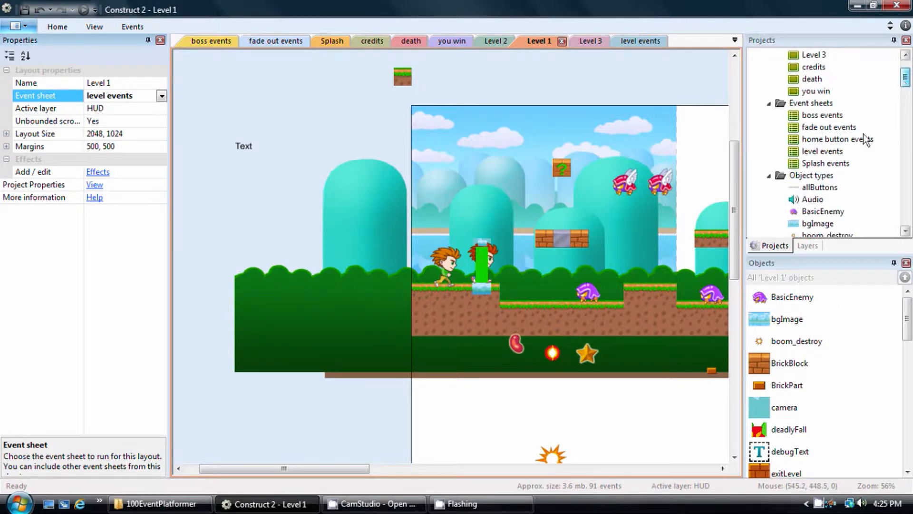
double_click(826, 151)
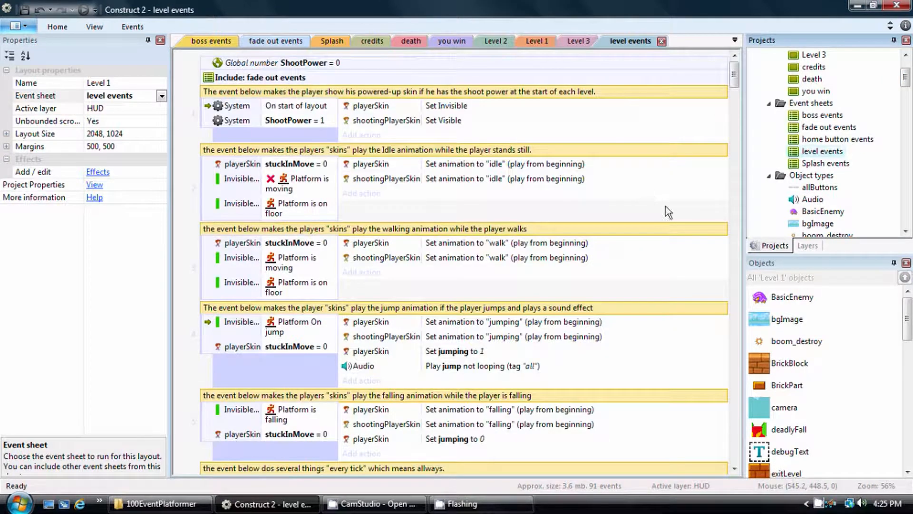
drag(733, 74, 729, 99)
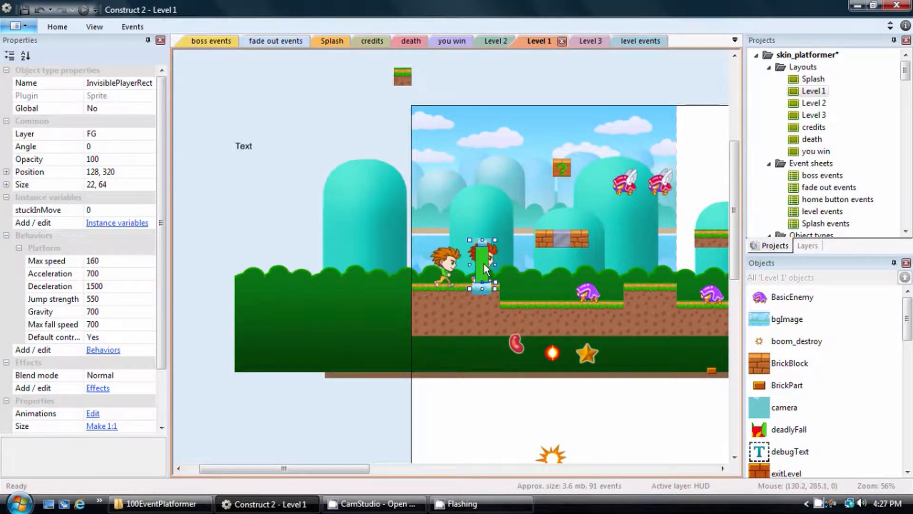
Step: Set the Platform jump strength of the InvisiblePlayerRect sprite in Level 1 to 350
click(112, 301)
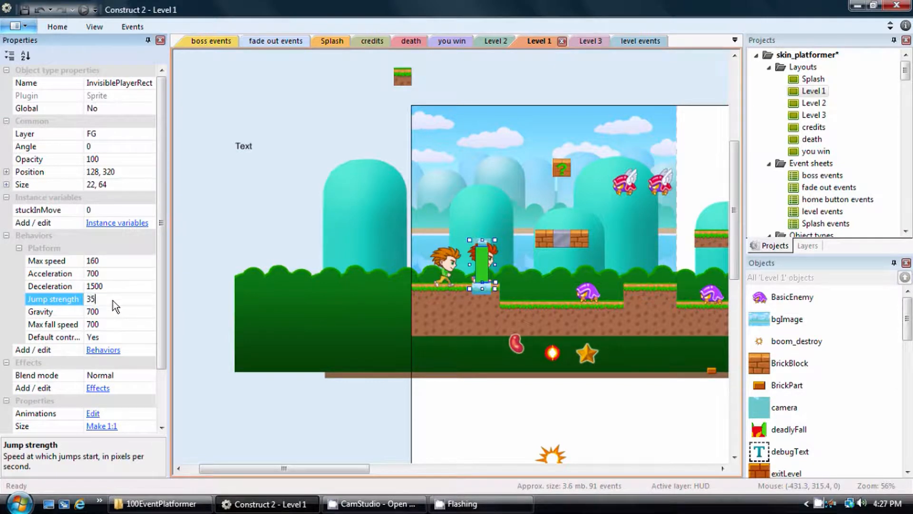
text(350)
click(133, 284)
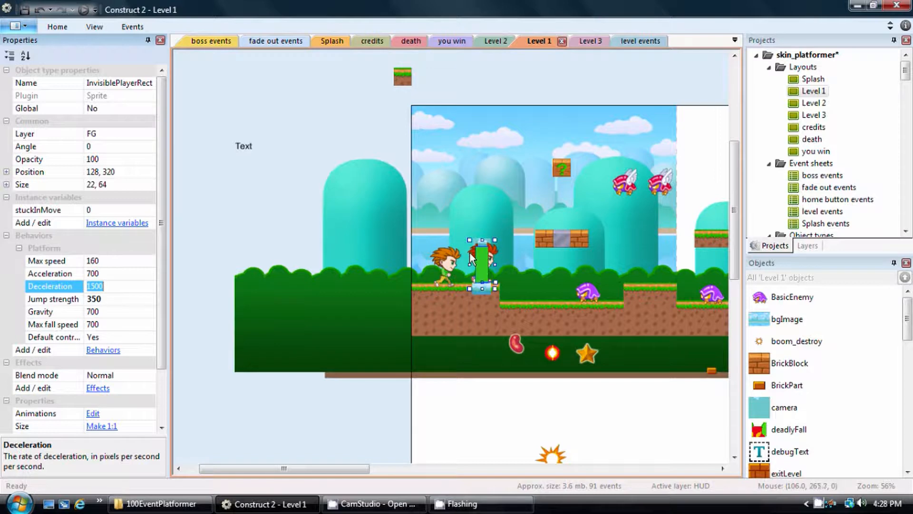
click(296, 208)
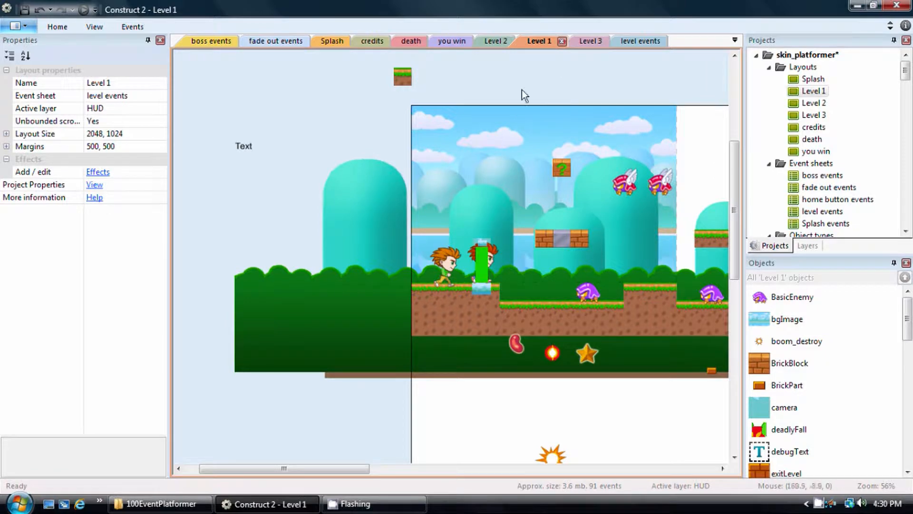
click(480, 256)
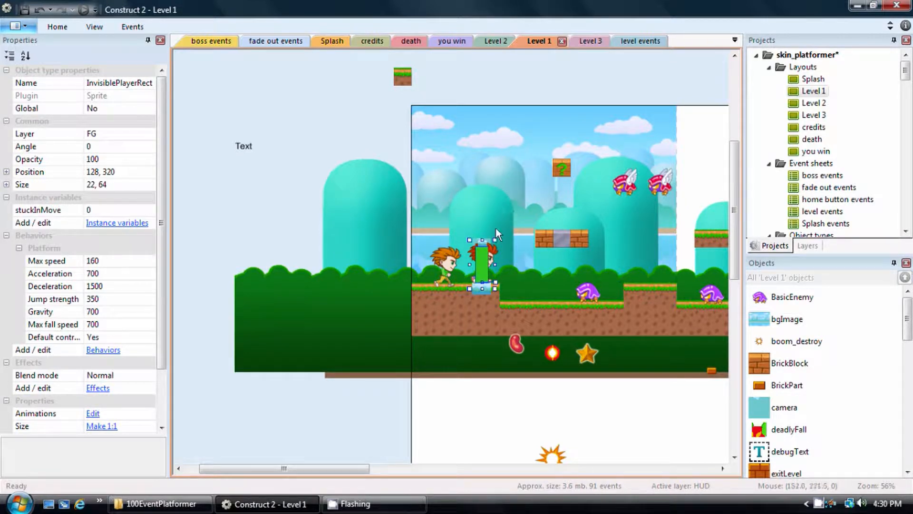
click(310, 175)
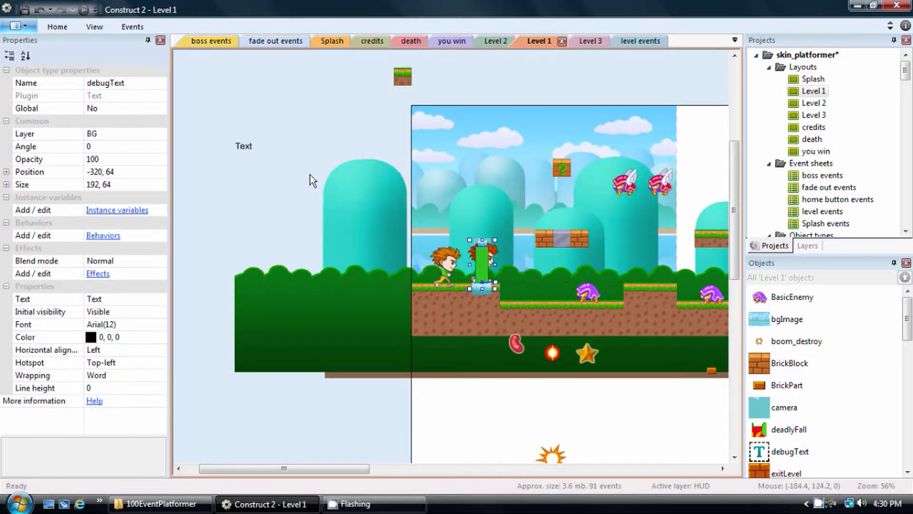
Step: Add a Number instance variable named jumpcount with initial value 0 to InvisiblePlayerRect, and reselect the sprite in the layout
click(486, 268)
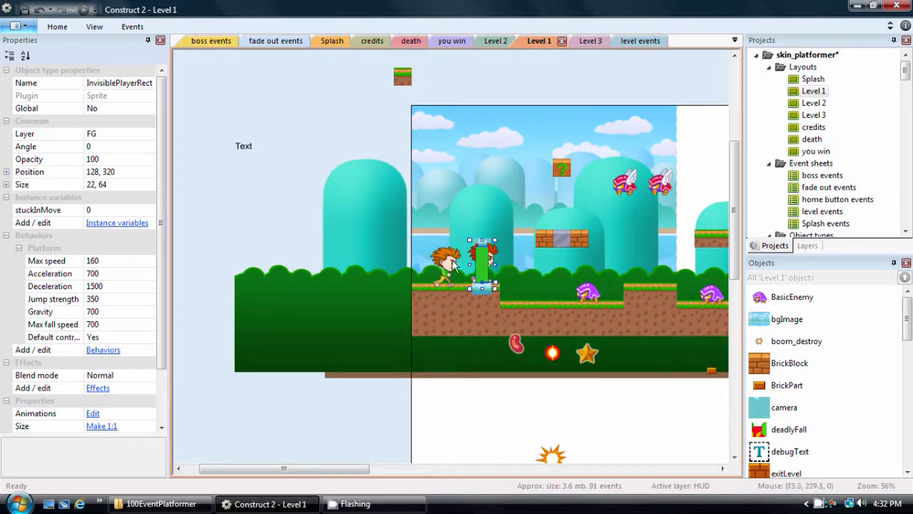
click(124, 223)
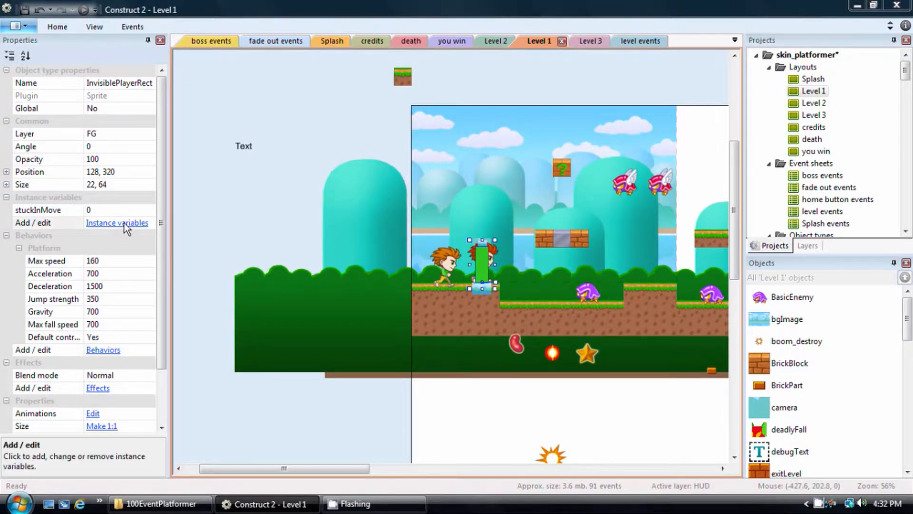
click(124, 222)
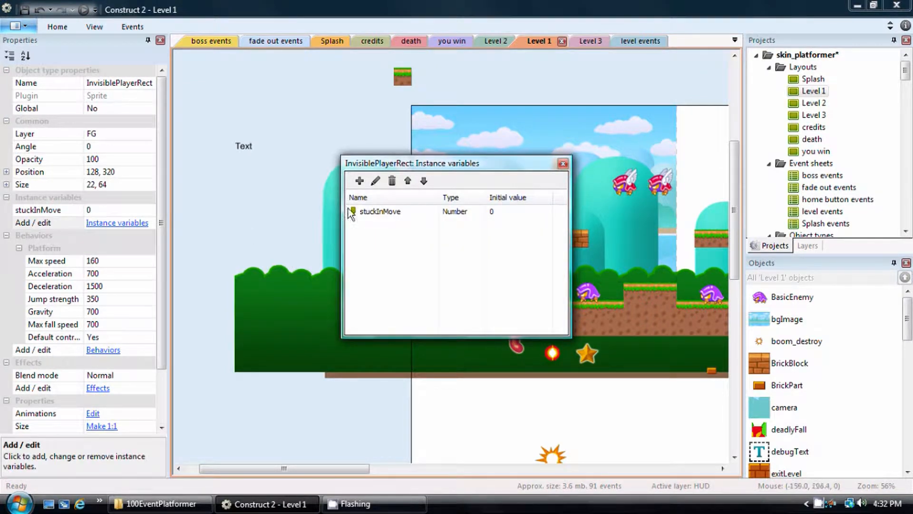
click(359, 181)
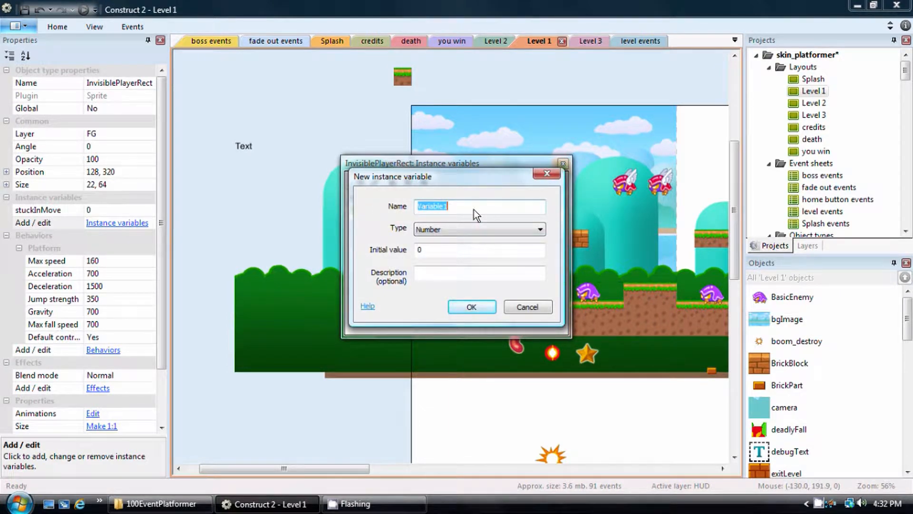
text(jumpcount)
click(467, 306)
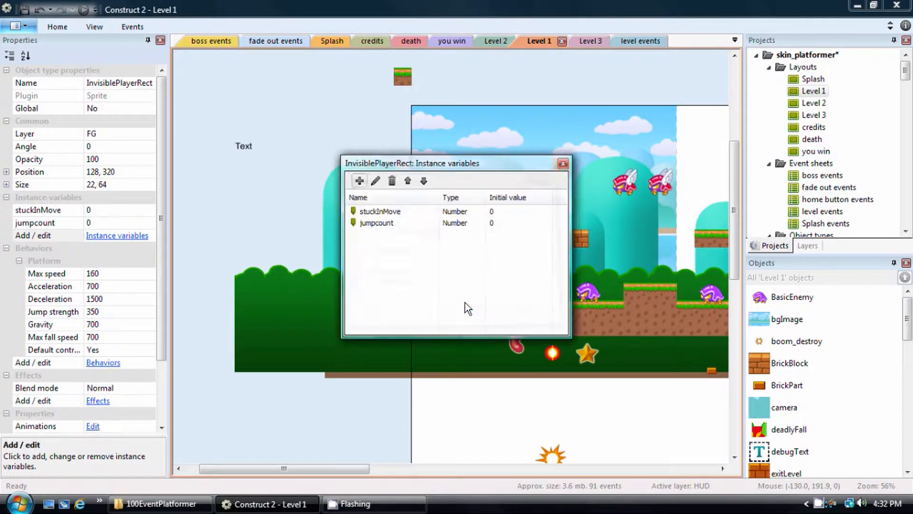
click(563, 164)
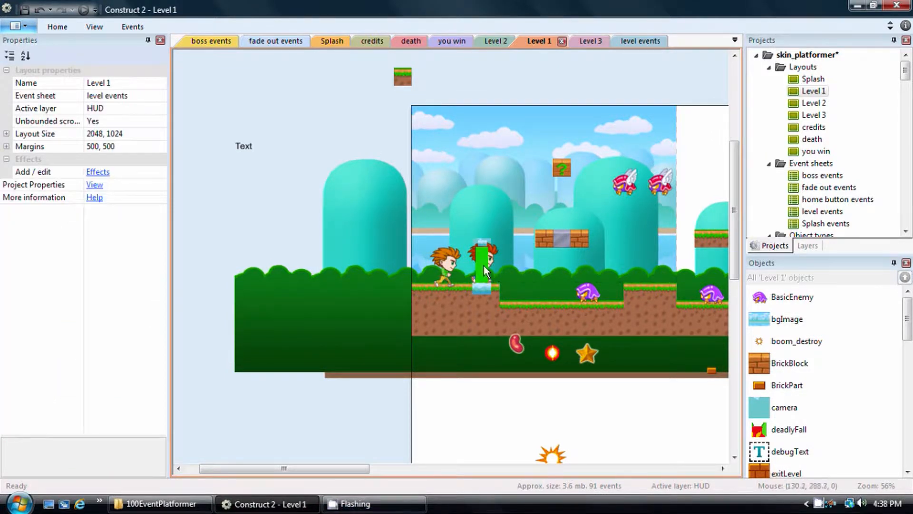
click(484, 265)
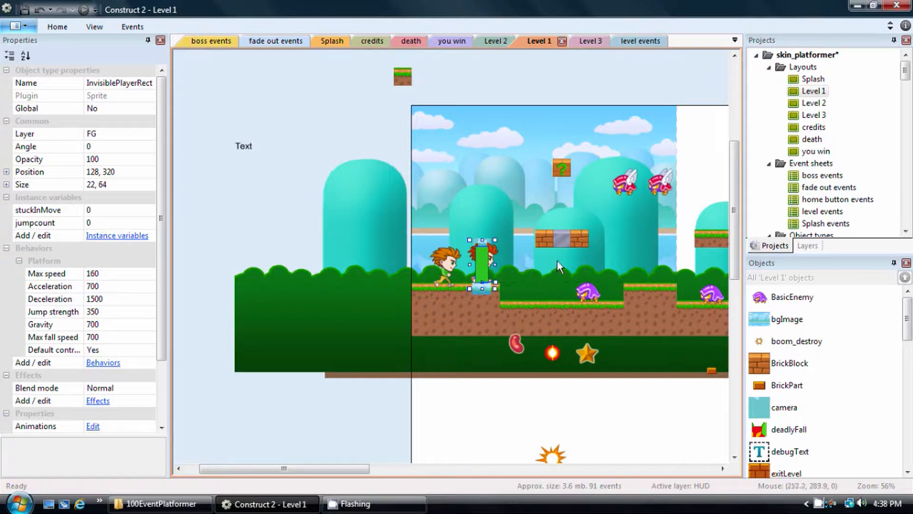
Step: Open the level events sheet and filter its events by the search term "jump"
scroll(906, 76, down, 1)
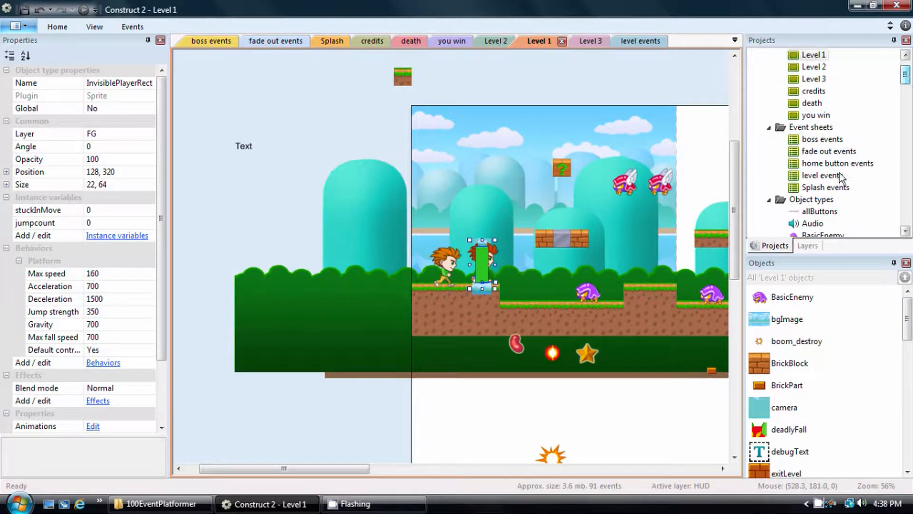
double_click(817, 177)
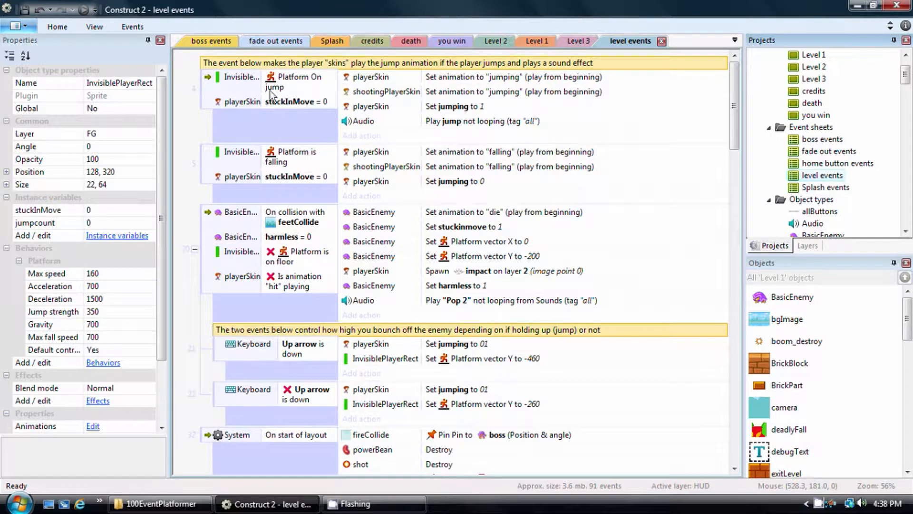
click(126, 27)
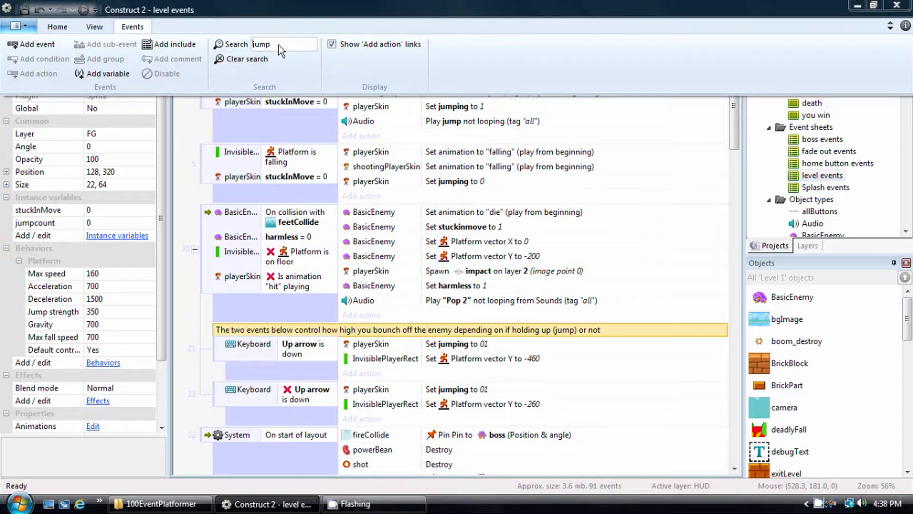
key(Return)
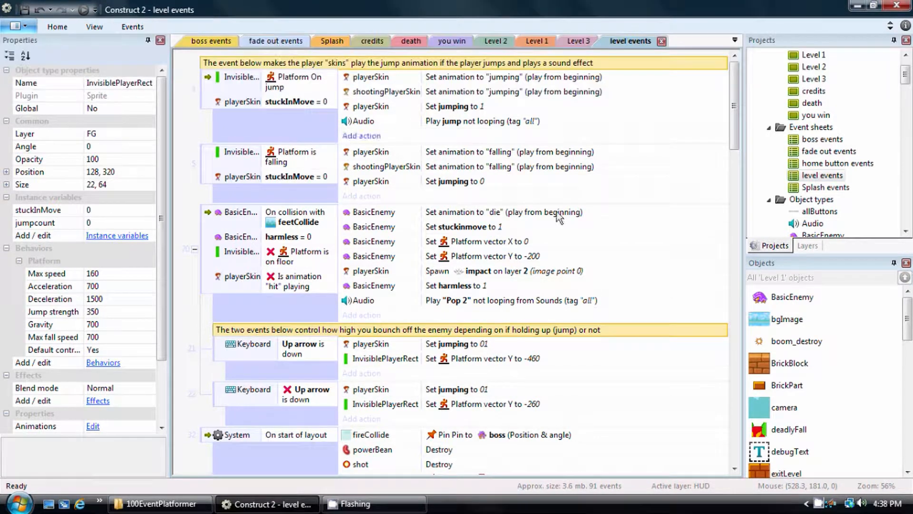
mouse_move(732, 101)
mouse_down()
mouse_move(748, 155)
mouse_move(723, 266)
mouse_move(755, 361)
mouse_move(735, 286)
mouse_move(728, 91)
mouse_up()
drag(733, 90, 772, 76)
Step: Insert a new event above the Platform is falling event, using the Keyboard On key pressed condition with the Up arrow key
click(219, 135)
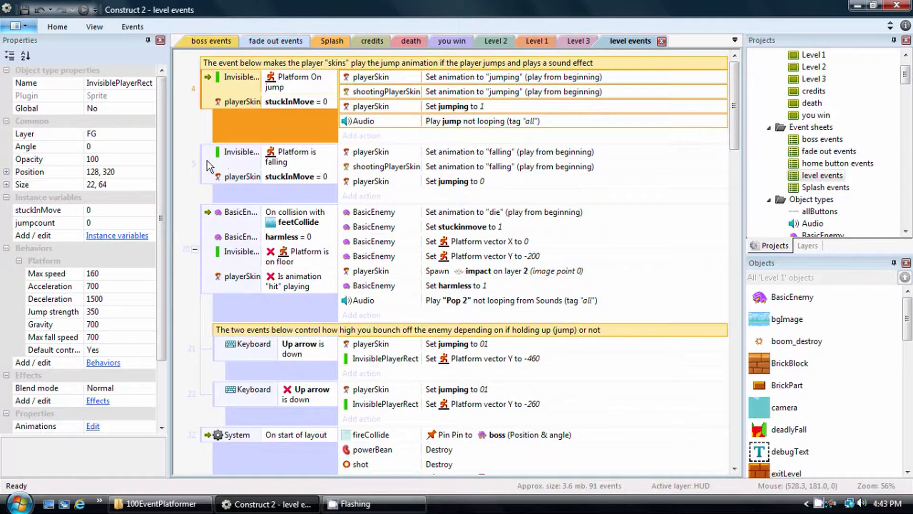
click(207, 163)
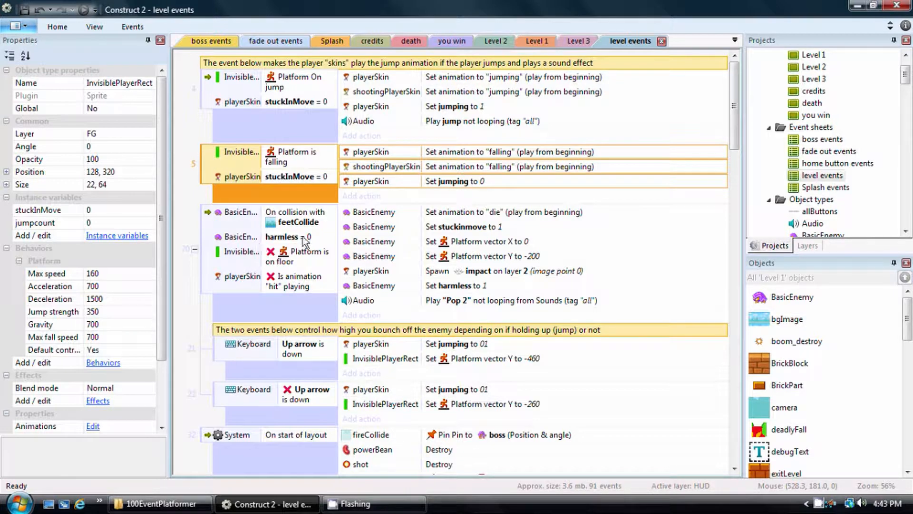
right_click(206, 149)
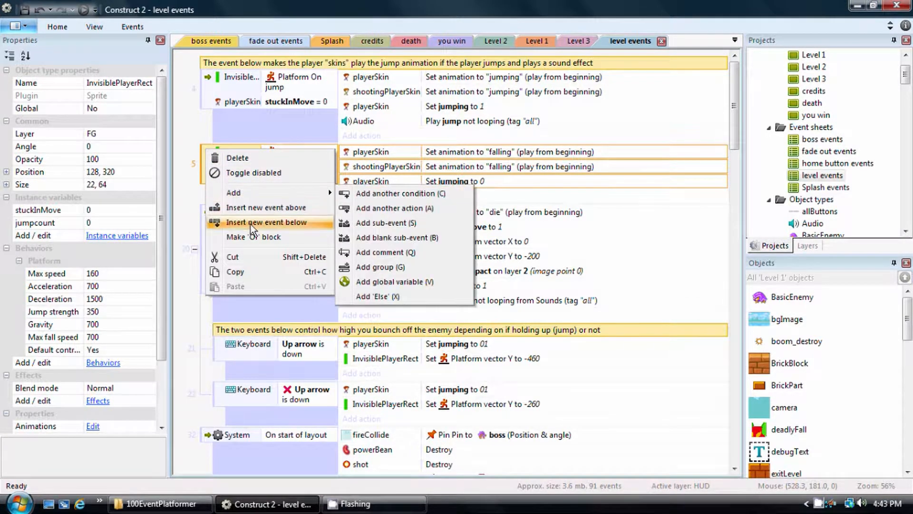
click(250, 209)
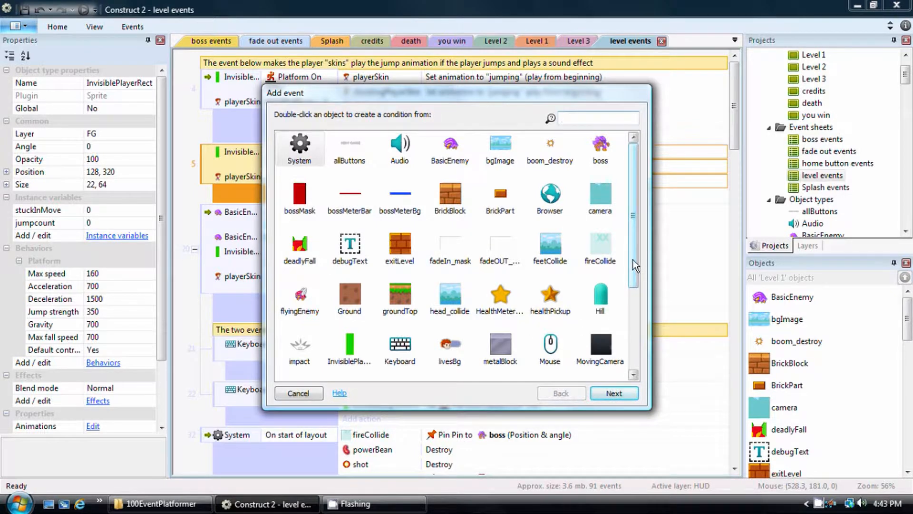
drag(633, 261, 634, 329)
click(402, 229)
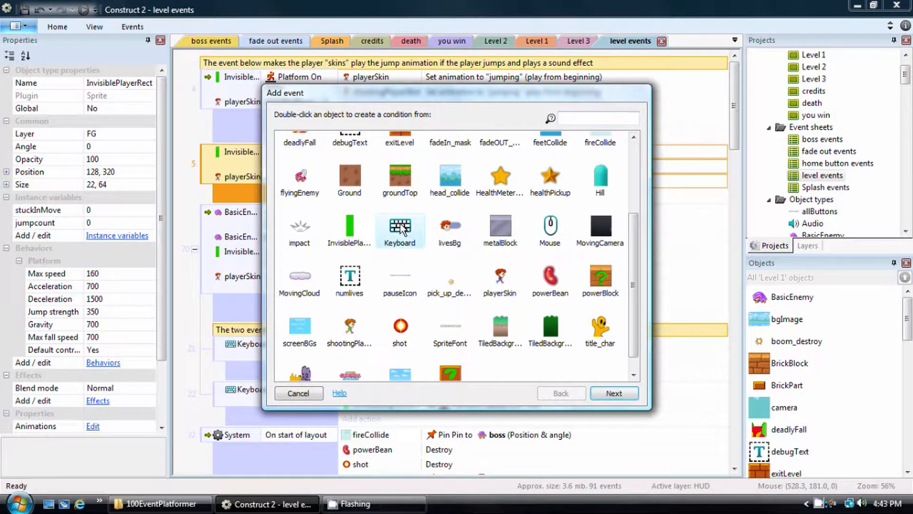
double_click(402, 229)
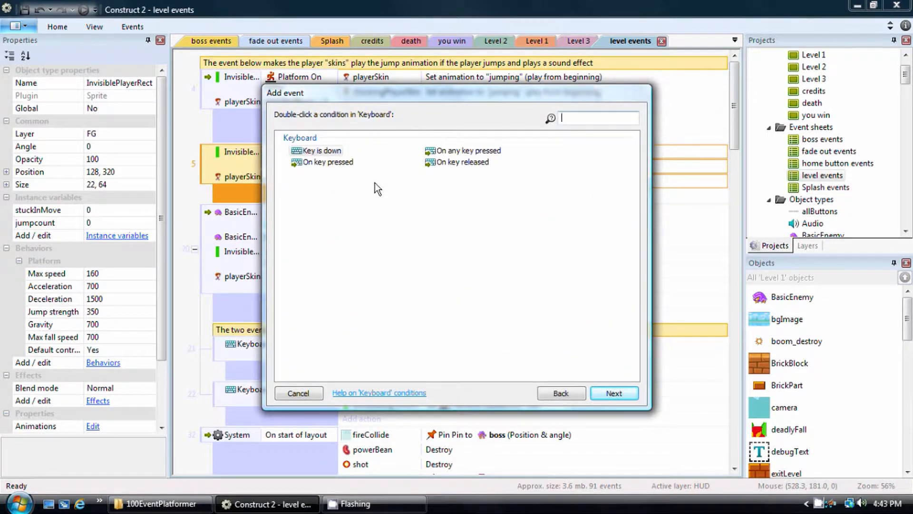
double_click(328, 162)
click(484, 239)
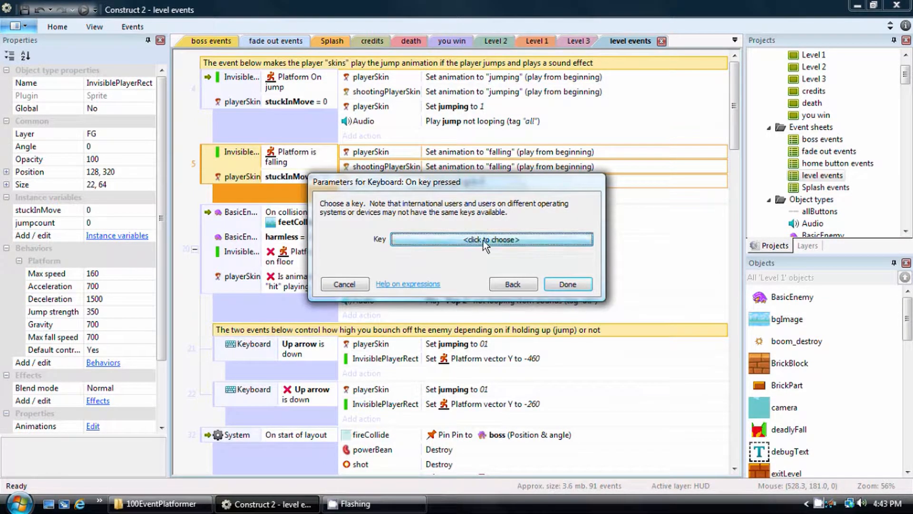
key(Up)
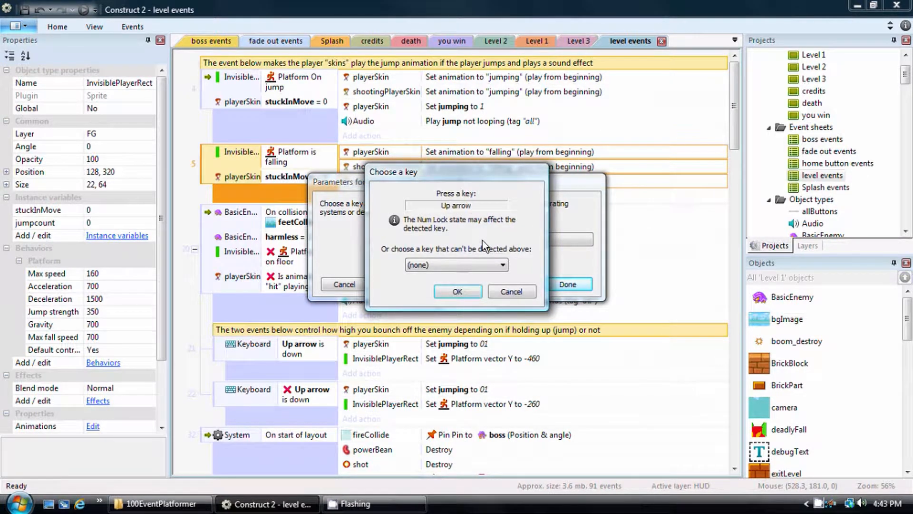
click(455, 292)
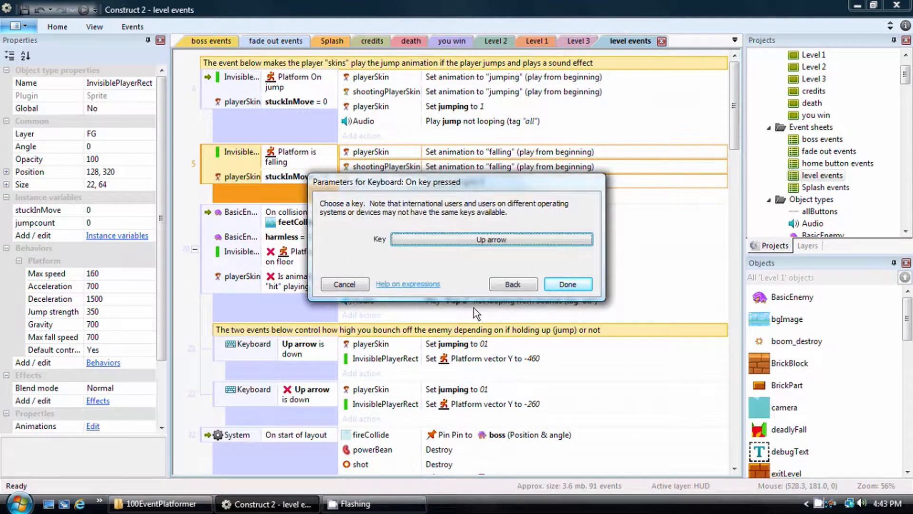
click(575, 284)
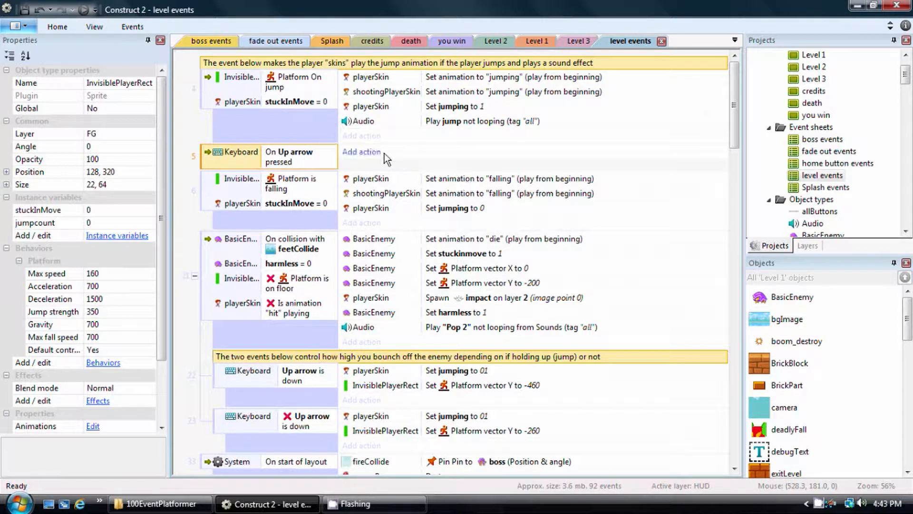
Step: Add the InvisiblePlayerRect condition Platform is falling to the On Up arrow pressed event
right_click(276, 156)
click(234, 156)
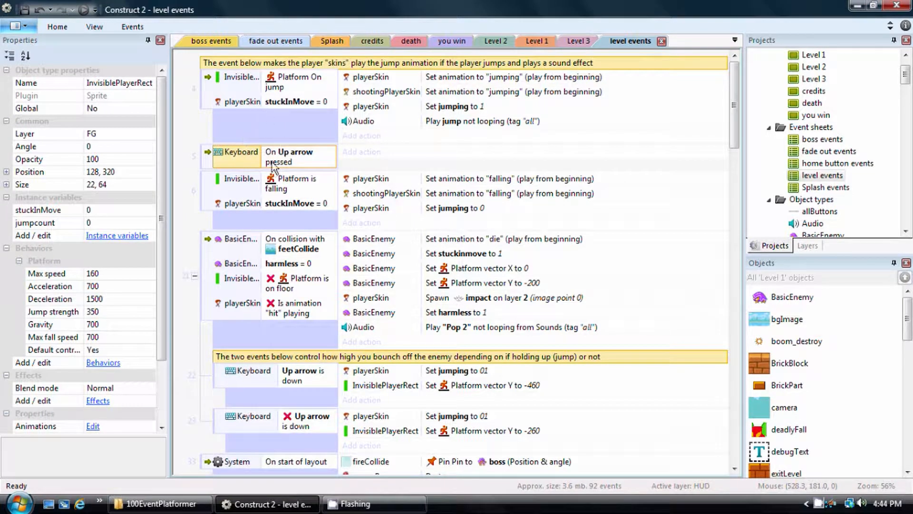
right_click(234, 158)
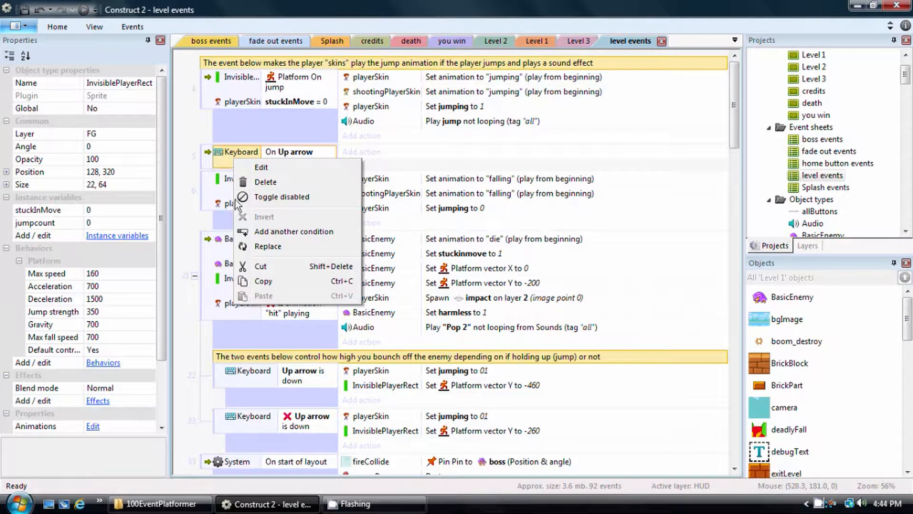
click(218, 190)
right_click(208, 155)
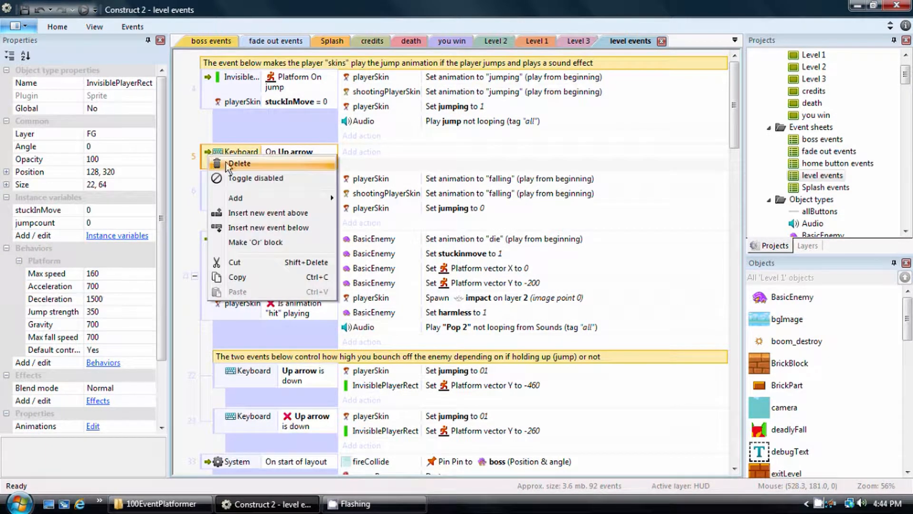
mouse_move(282, 203)
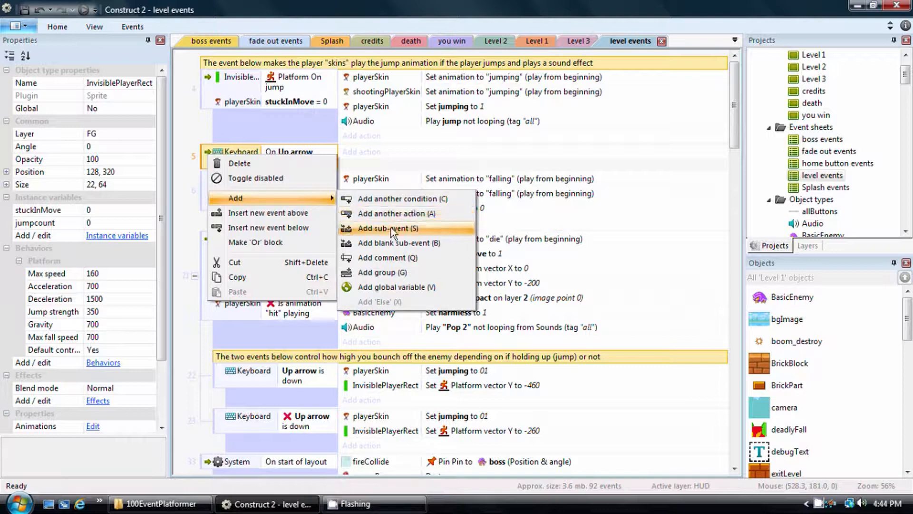
click(399, 200)
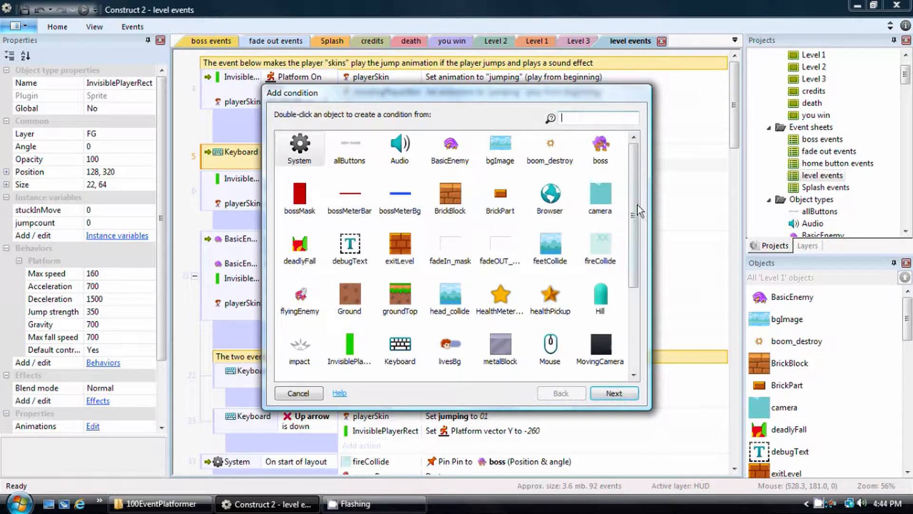
scroll(639, 211, down, 4)
double_click(354, 209)
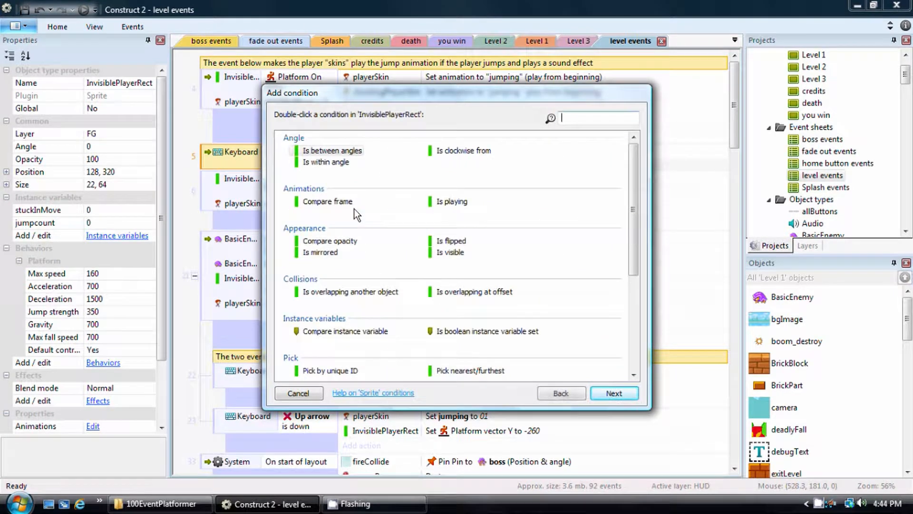
drag(633, 220, 624, 311)
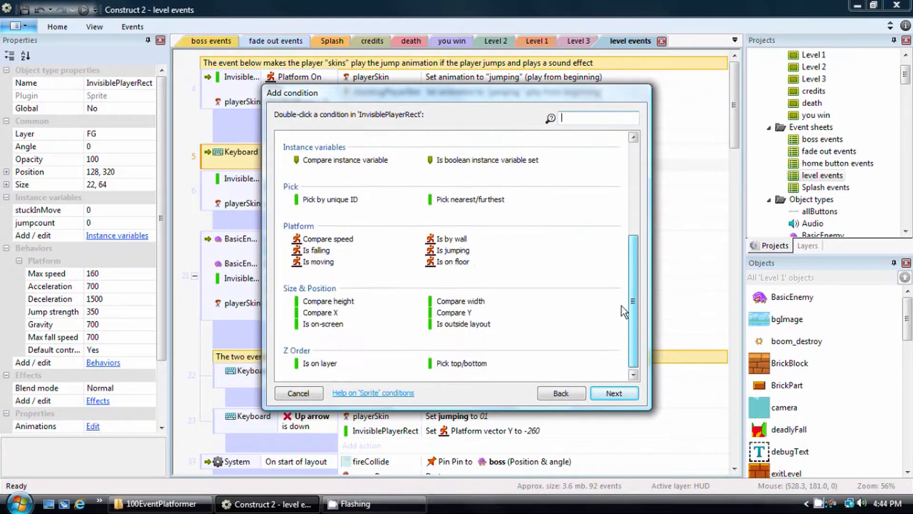
click(316, 251)
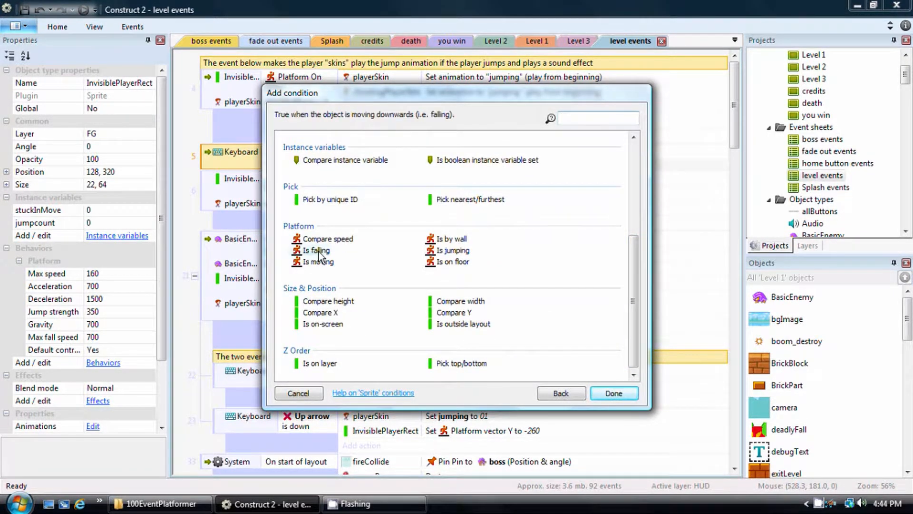
double_click(318, 251)
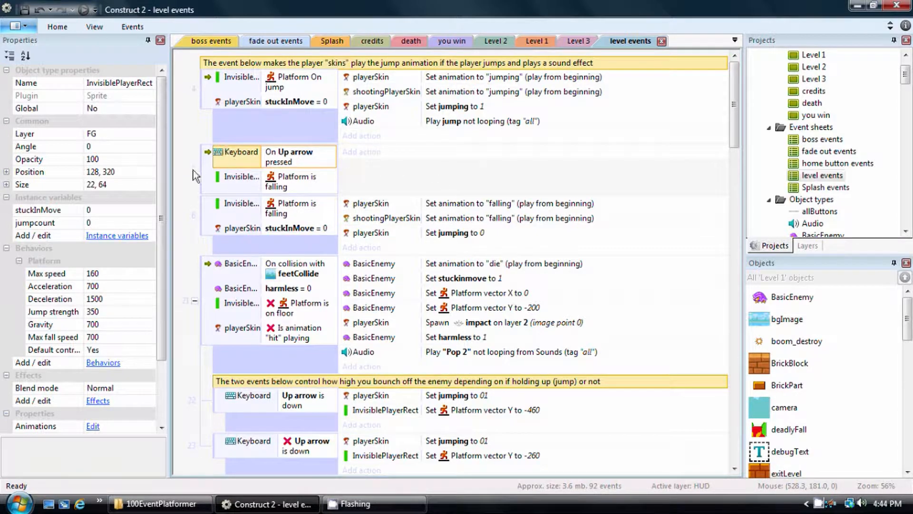
click(207, 175)
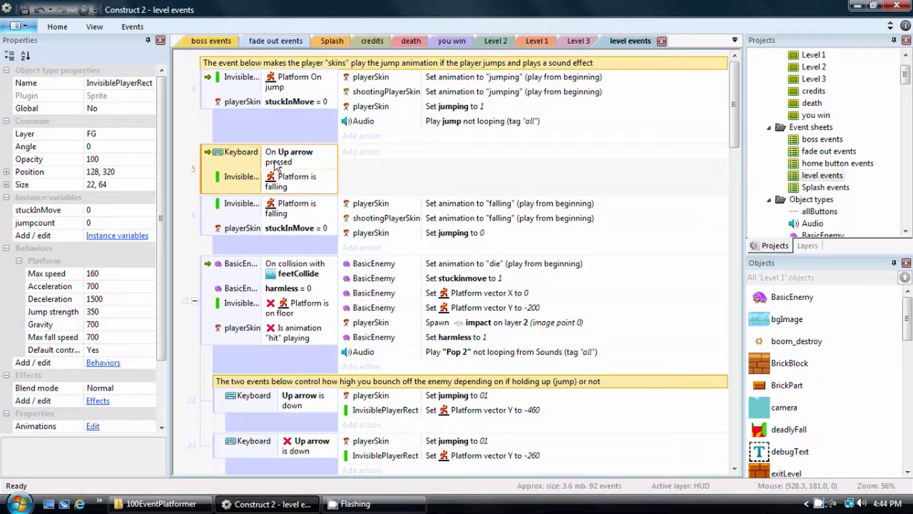
click(366, 153)
scroll(332, 240, down, 5)
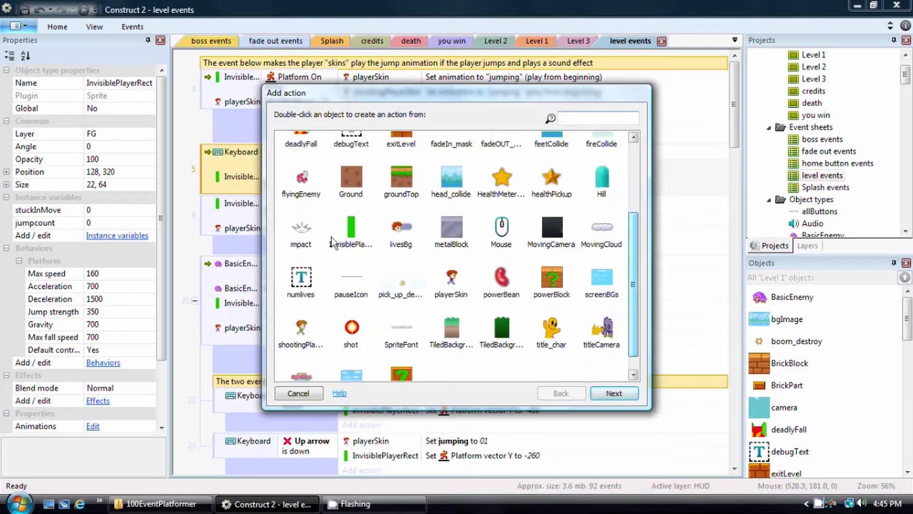
double_click(343, 233)
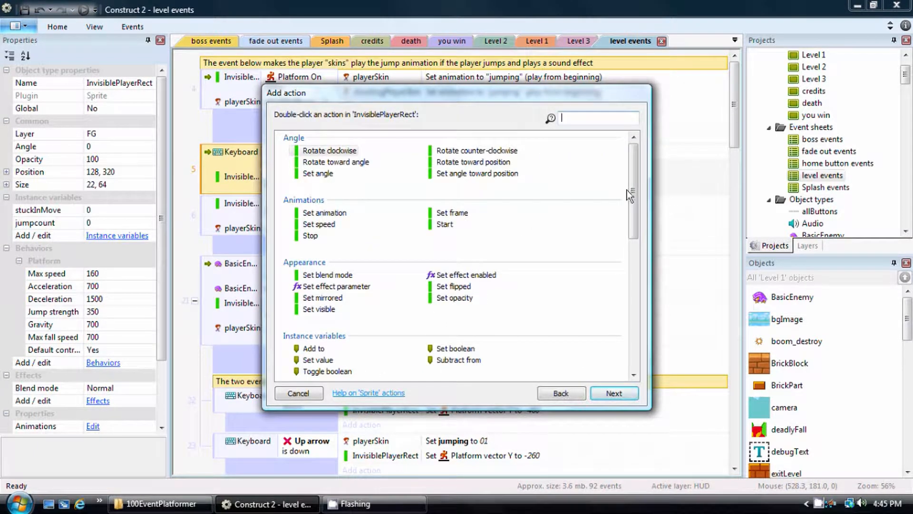
drag(627, 189, 625, 288)
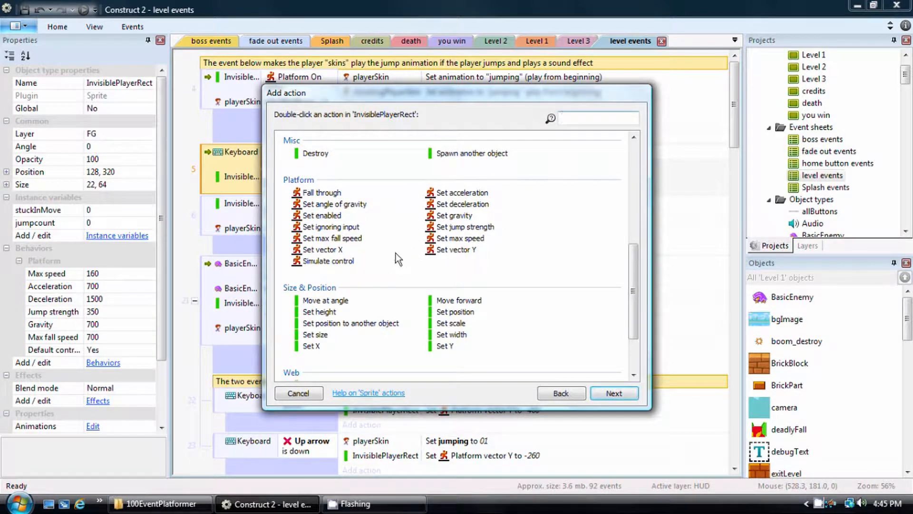
double_click(325, 261)
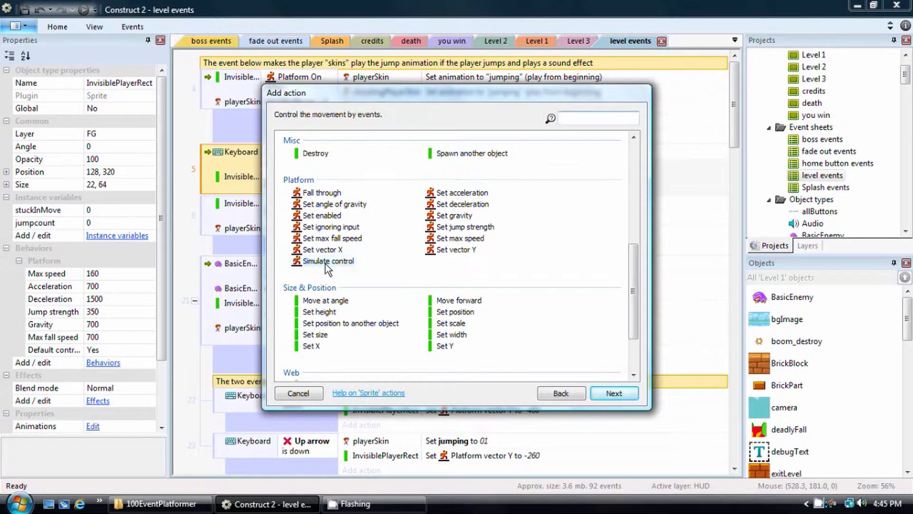
click(482, 241)
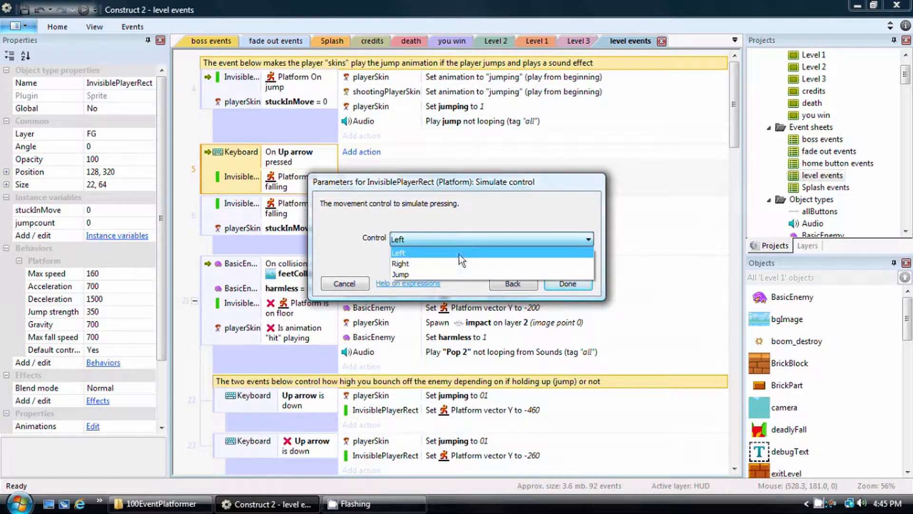
click(401, 275)
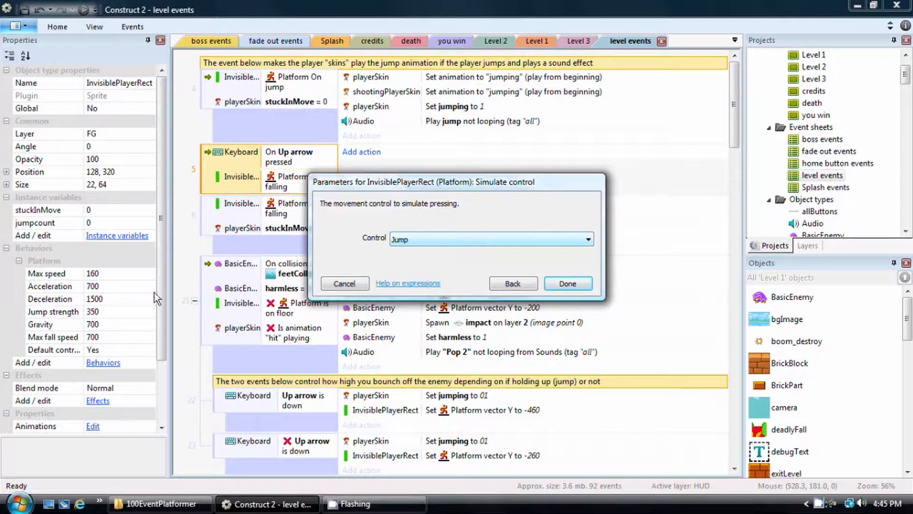
click(589, 239)
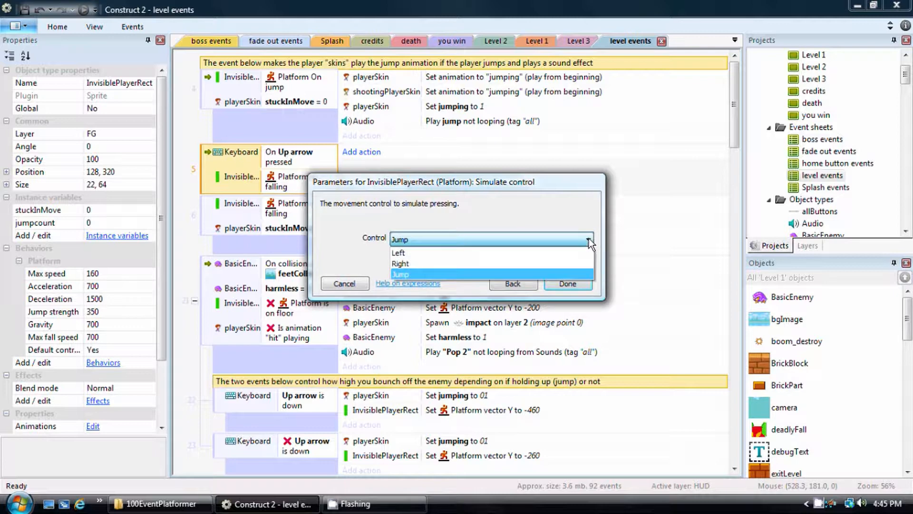
click(401, 275)
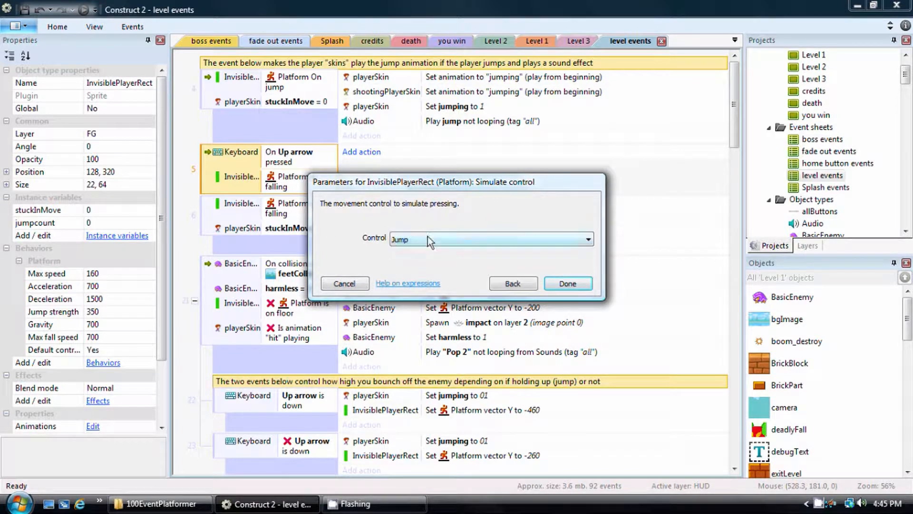
click(350, 284)
Step: Add an InvisiblePlayerRect action to the Up arrow event that sets the Platform vector Y to -400
click(362, 153)
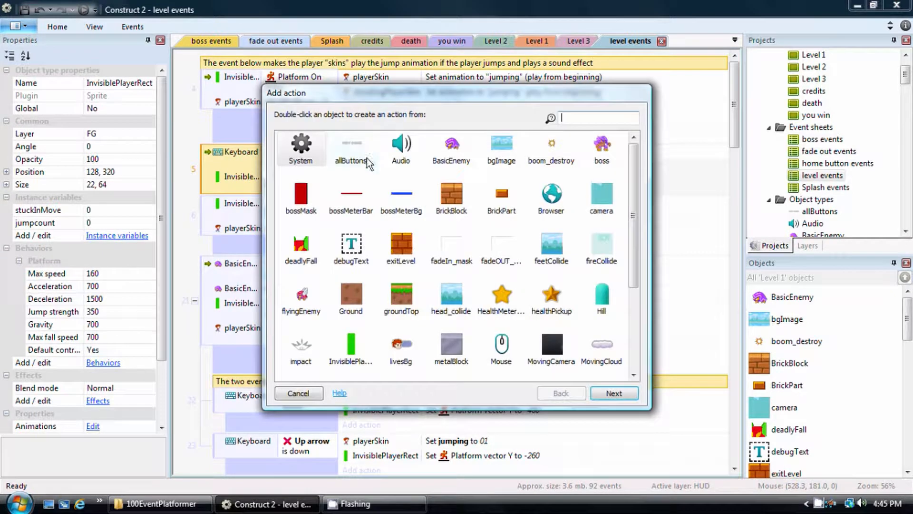
drag(630, 218, 630, 283)
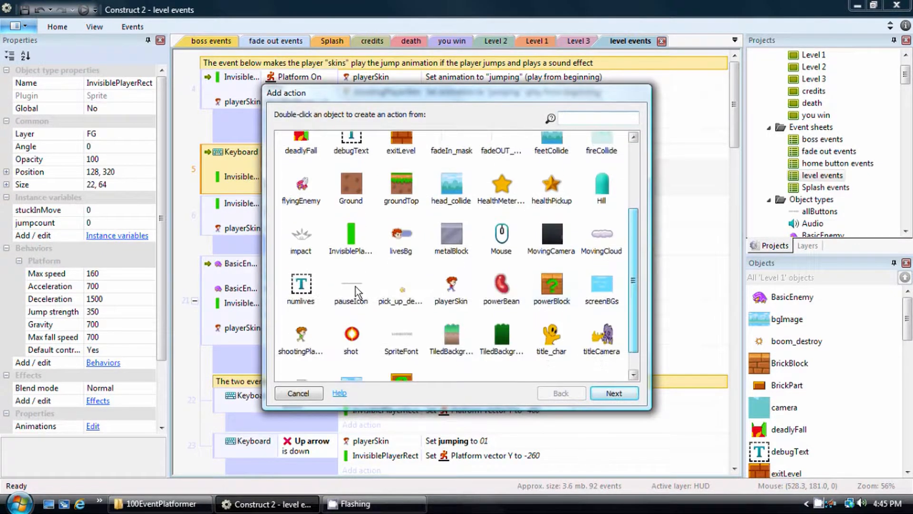
double_click(351, 247)
drag(629, 209, 635, 309)
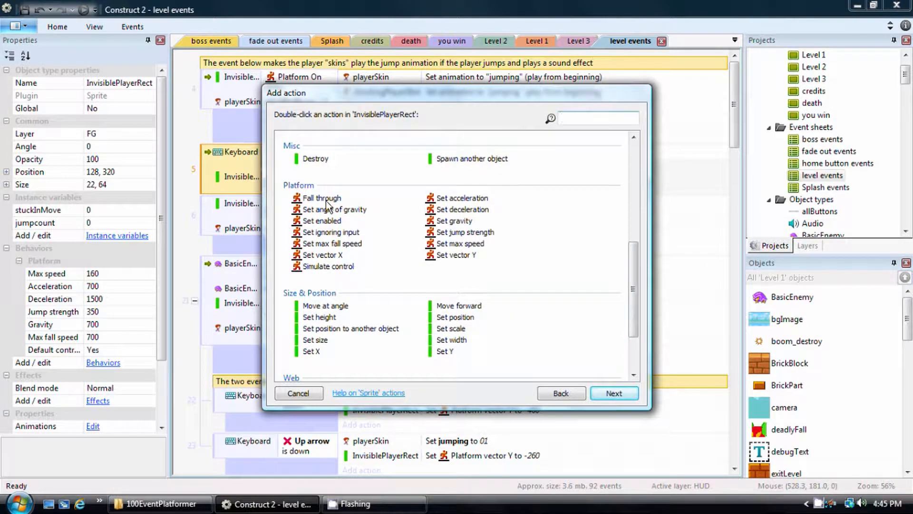
click(458, 255)
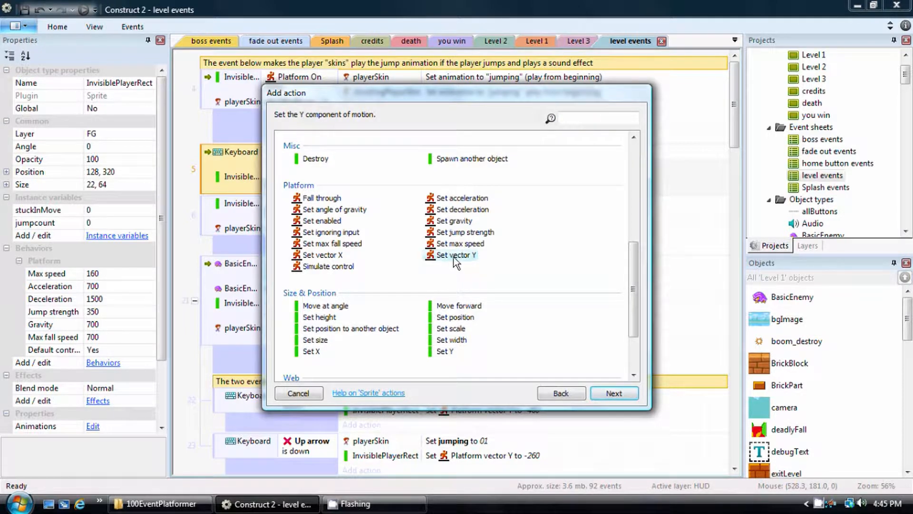
double_click(452, 255)
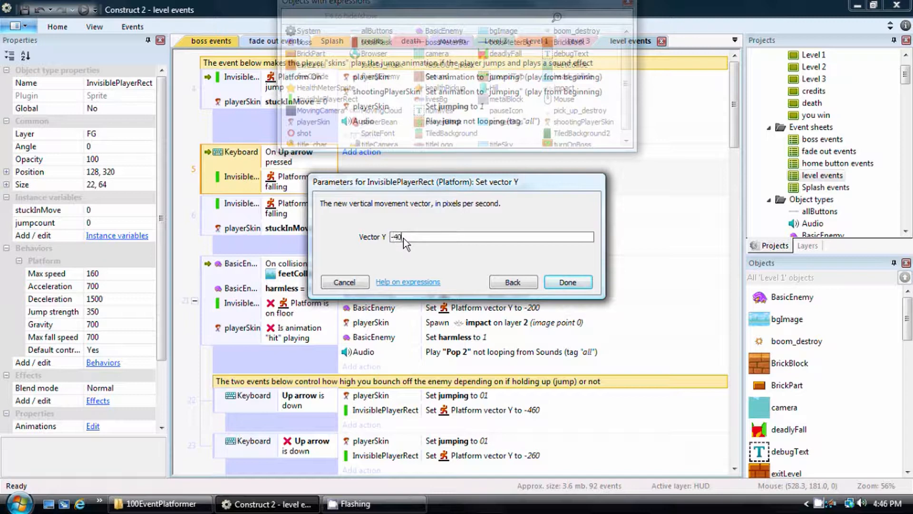
text(0)
click(563, 283)
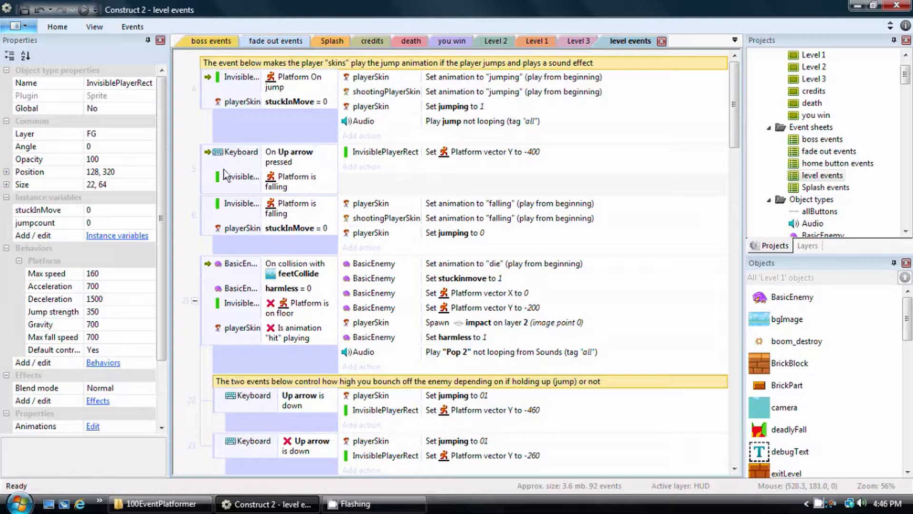
Step: Copy the playerSkin stuckInMove = 0 condition from the Platform On jump event into the Up arrow event
click(239, 103)
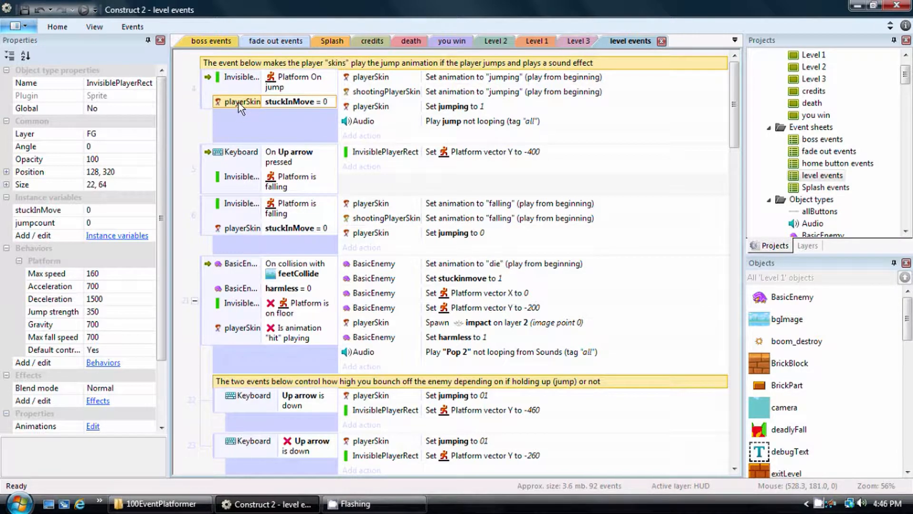
click(233, 178)
key(ctrl+v)
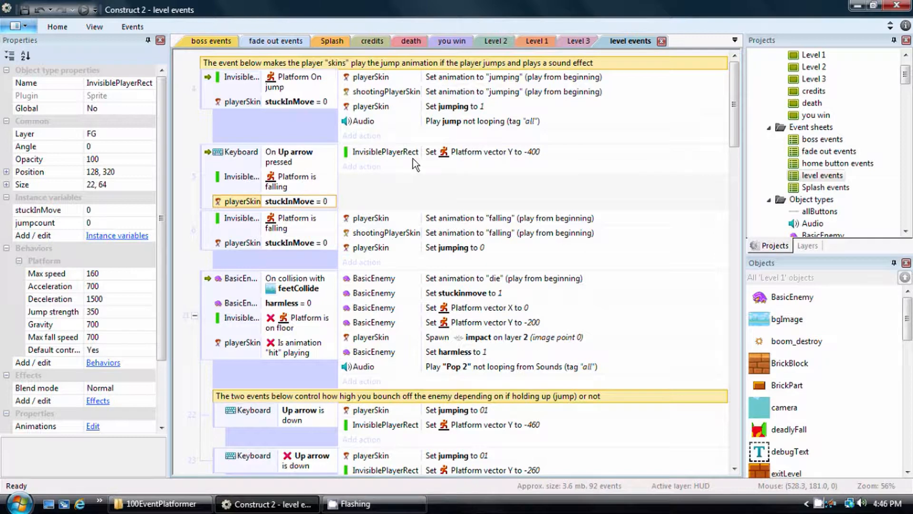
Step: Preview the game in the browser, test jumping and moving in mid-air, and close the preview
click(84, 9)
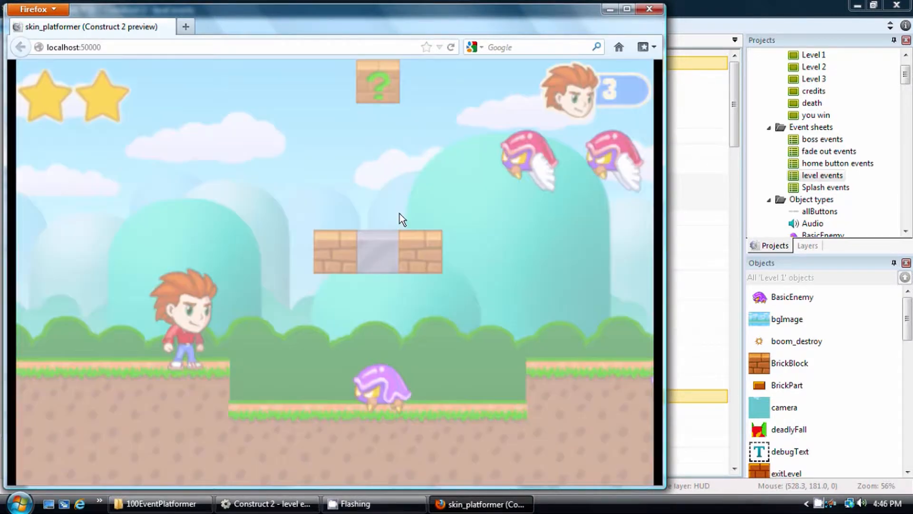
key(Up)
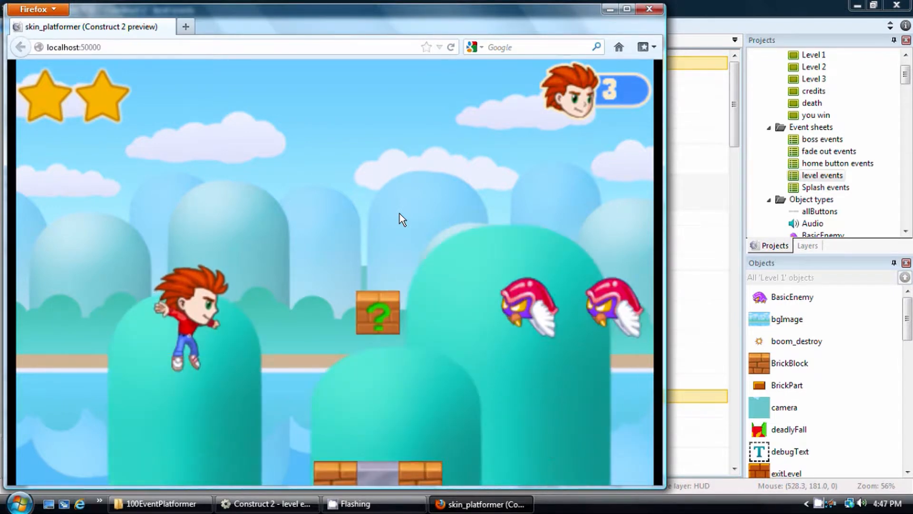
key(Right)
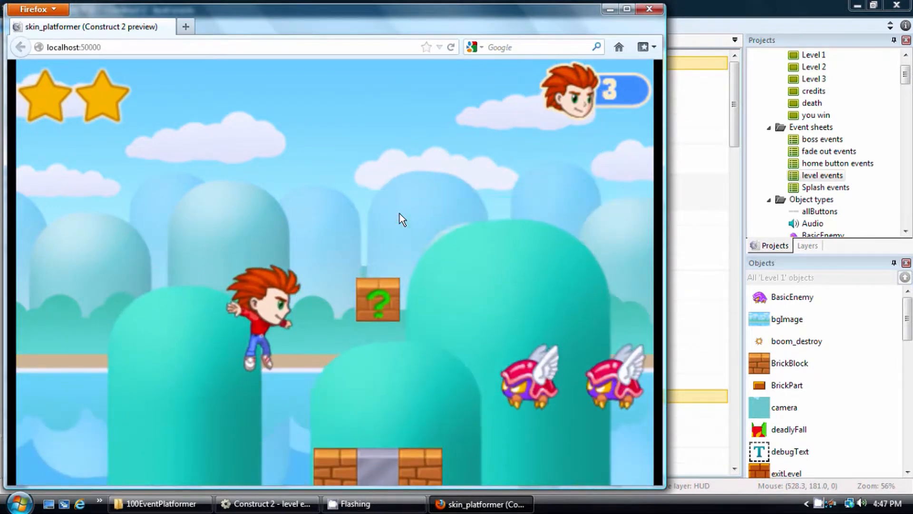
key(Right)
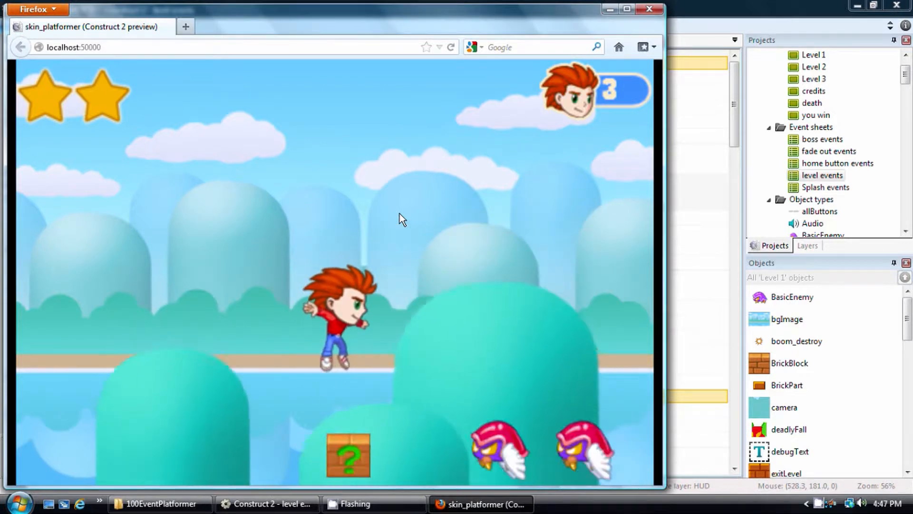
key(Left)
key(Right)
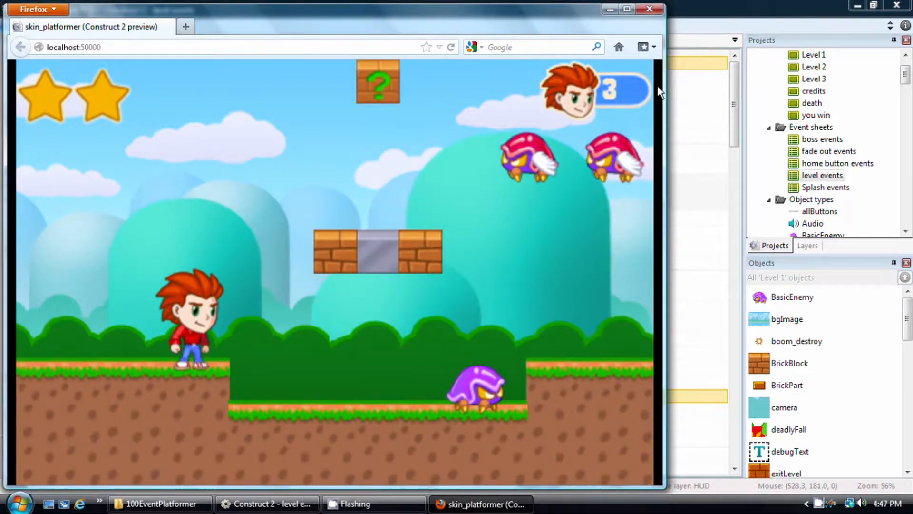
click(649, 9)
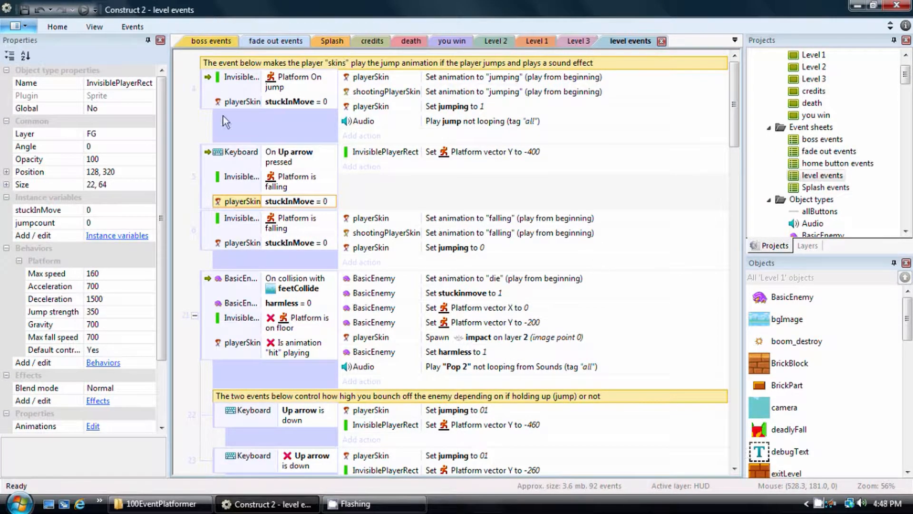
Step: Add an InvisiblePlayerRect Compare instance variable condition to the Up arrow event, requiring jumpcount equal to 0
right_click(204, 188)
mouse_move(324, 230)
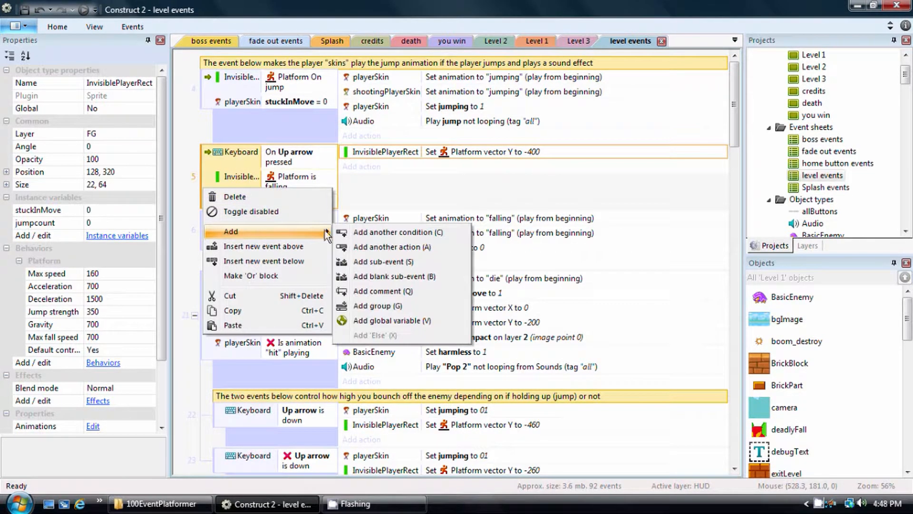
click(395, 233)
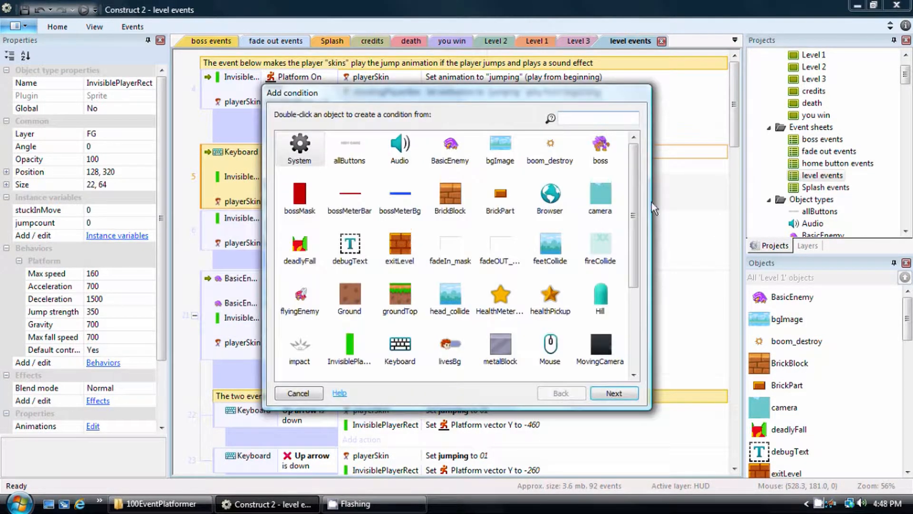
drag(634, 198, 641, 284)
double_click(361, 216)
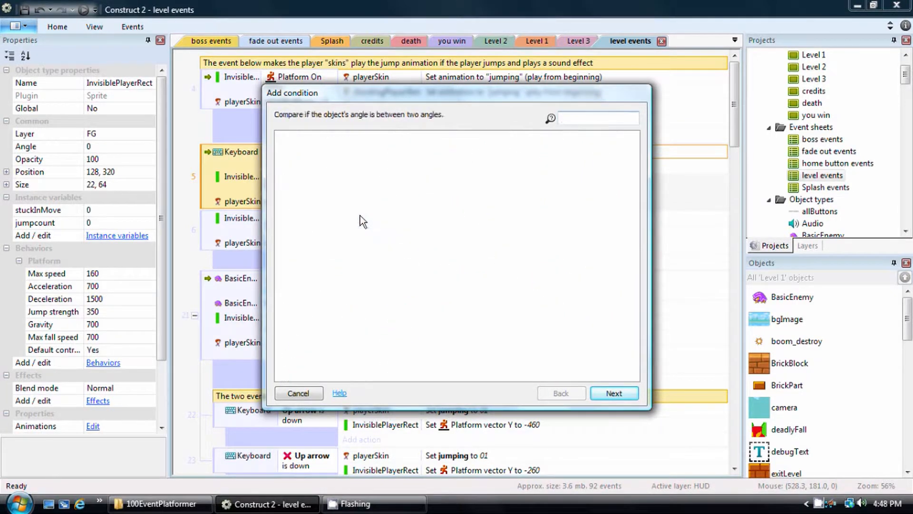
drag(633, 192, 631, 253)
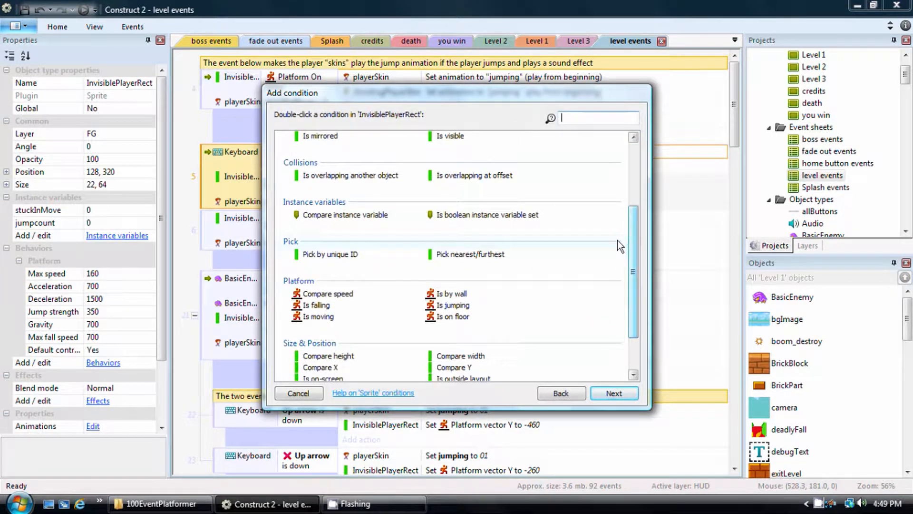
double_click(326, 216)
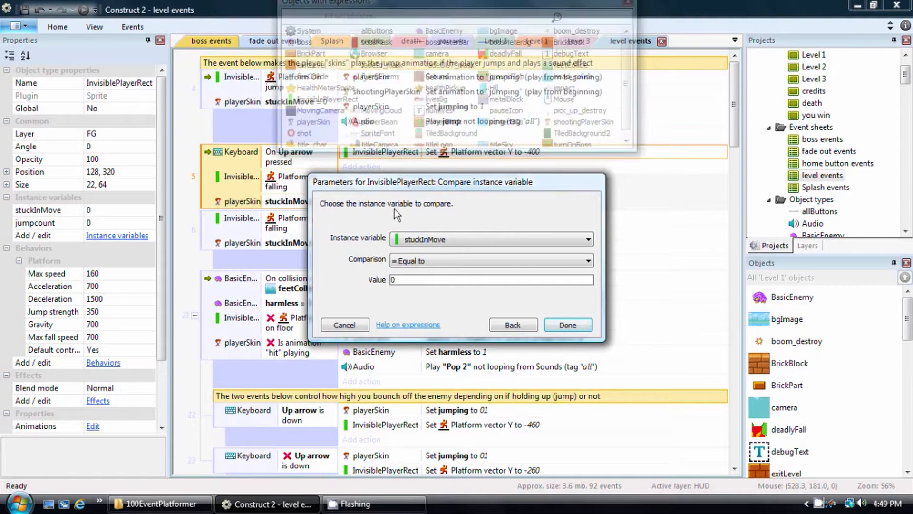
click(486, 240)
click(416, 262)
click(568, 325)
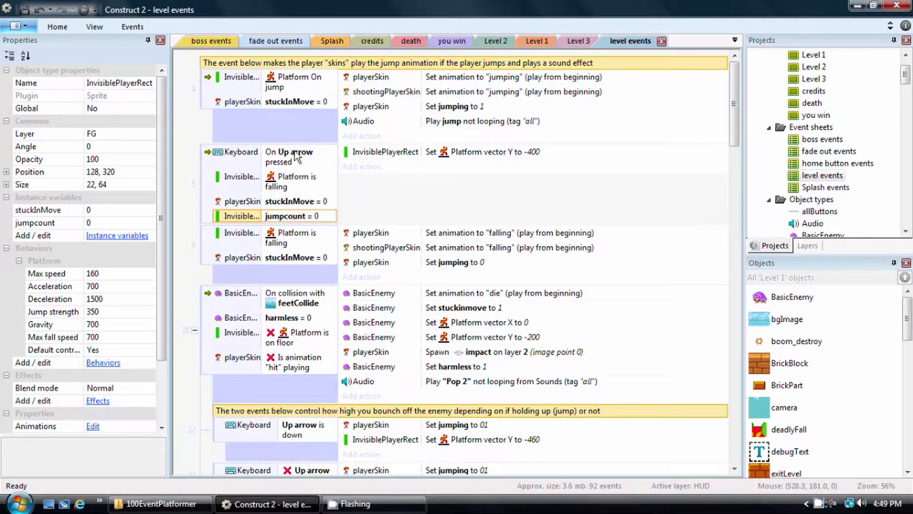
Step: Add an InvisiblePlayerRect Set value action to the Up arrow event that sets jumpcount to 1
click(356, 166)
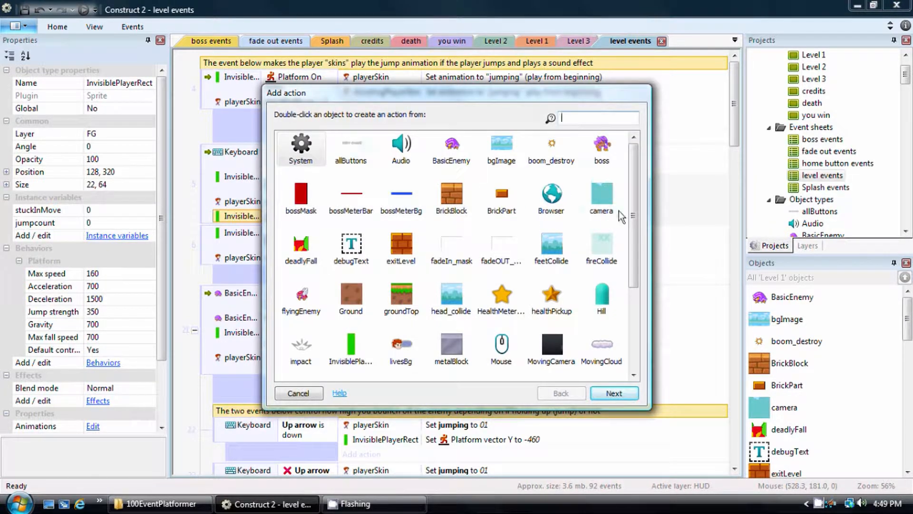
scroll(414, 272, down, 3)
double_click(356, 212)
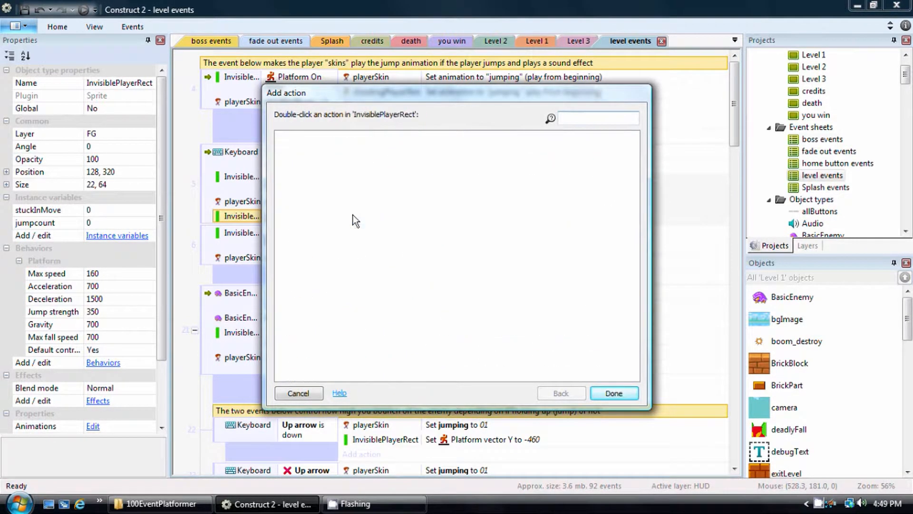
drag(631, 178, 632, 244)
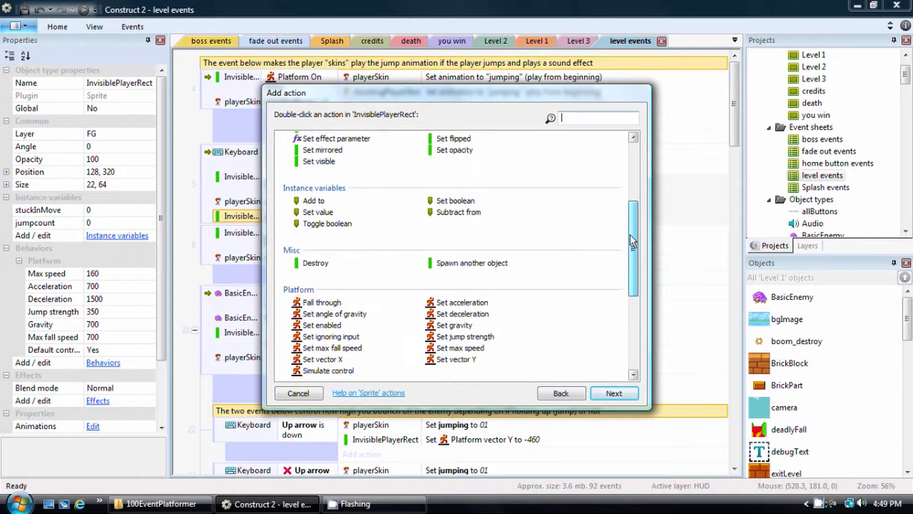
double_click(319, 213)
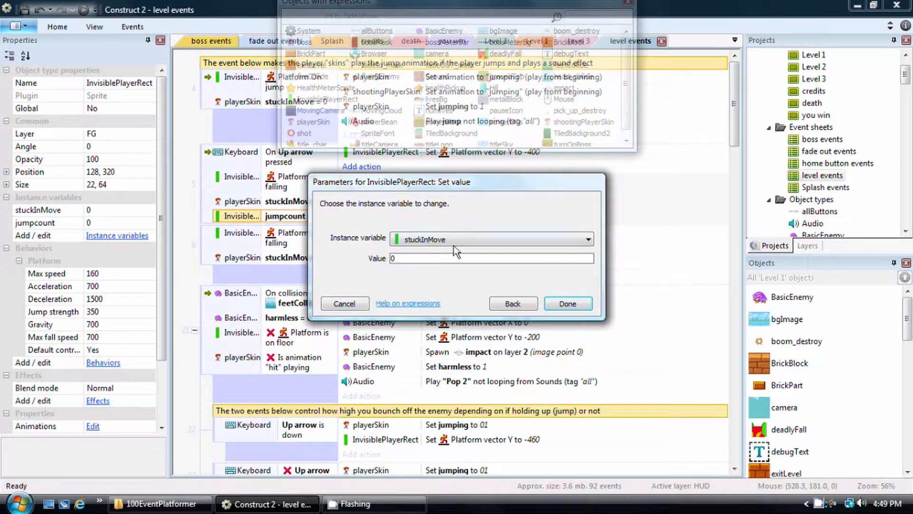
click(469, 239)
click(426, 262)
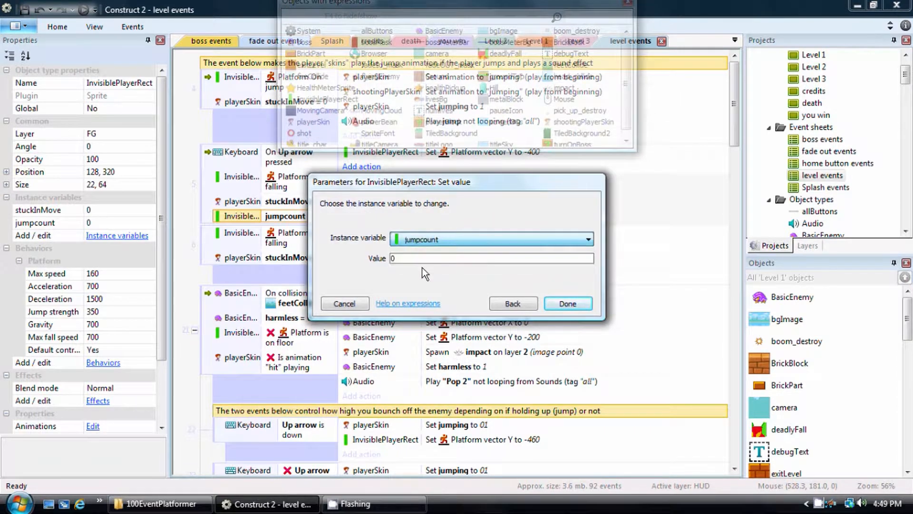
click(417, 257)
key(BackSpace)
text(1)
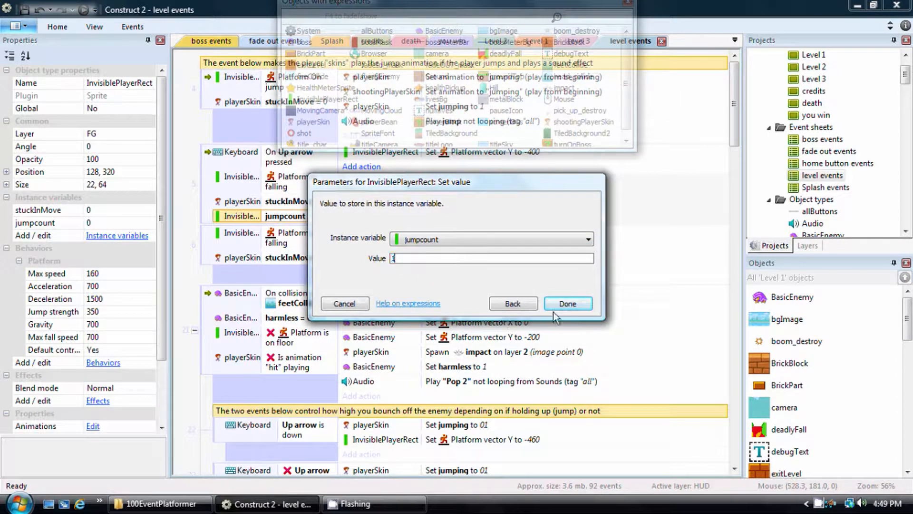
click(568, 305)
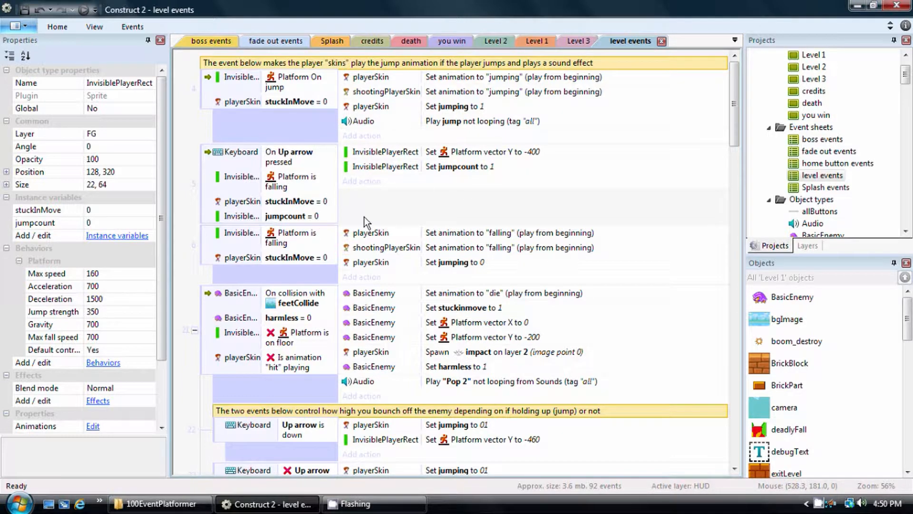
Step: Filter the level events sheet by the search term "floor" to find the events that use Platform is on floor
scroll(397, 197, down, 1)
scroll(398, 198, down, 1)
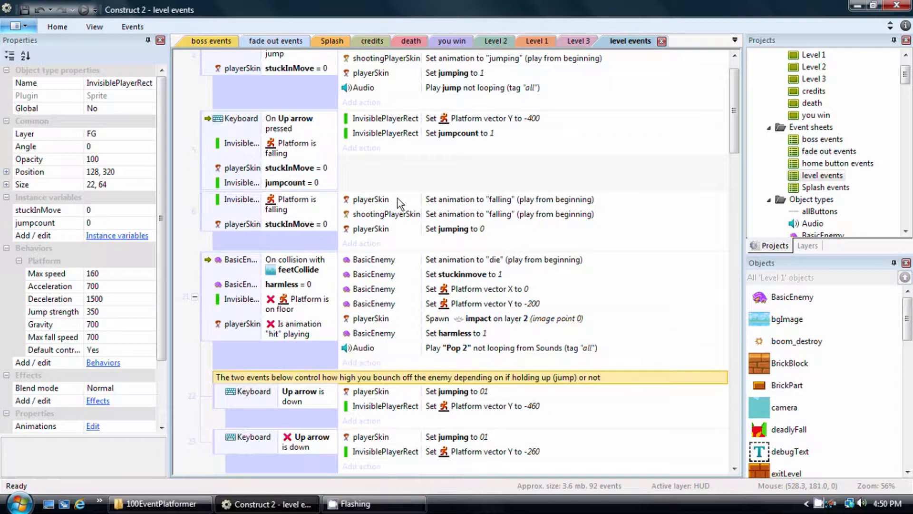
scroll(407, 247, down, 1)
scroll(407, 247, down, 2)
scroll(407, 247, up, 3)
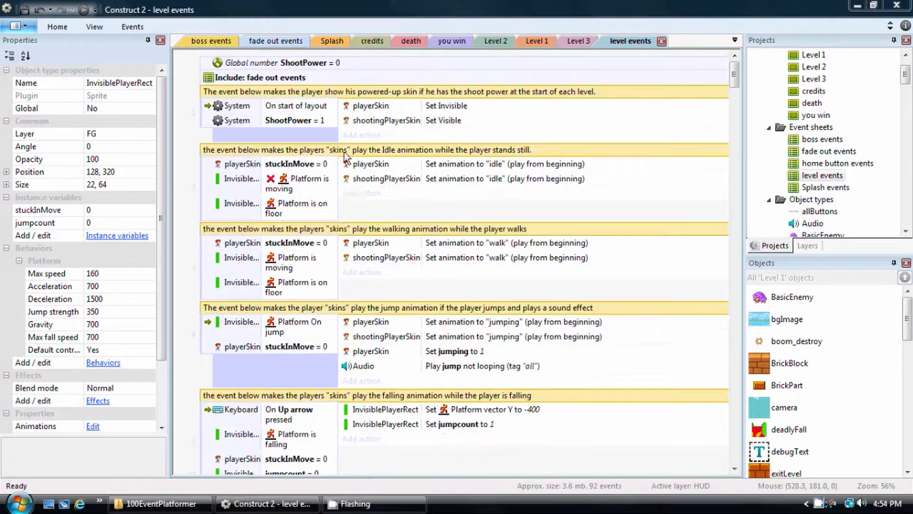
click(135, 27)
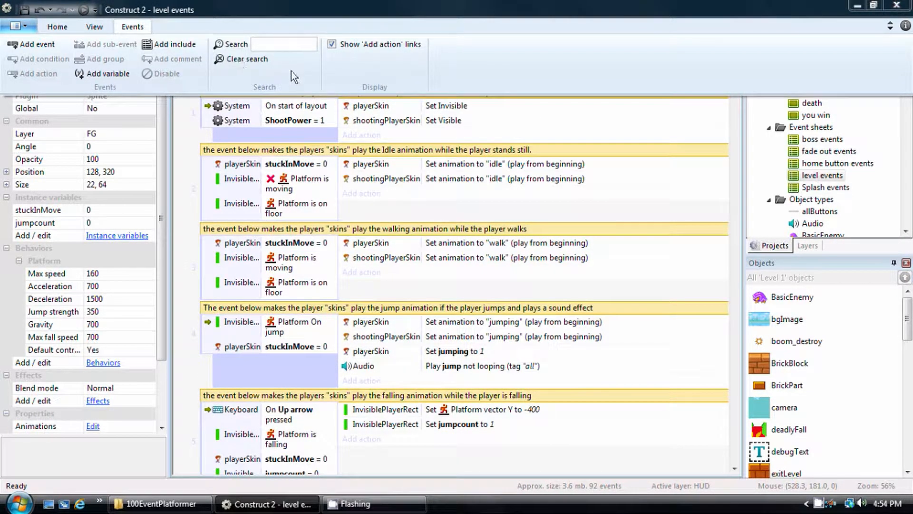
text(floor)
key(Return)
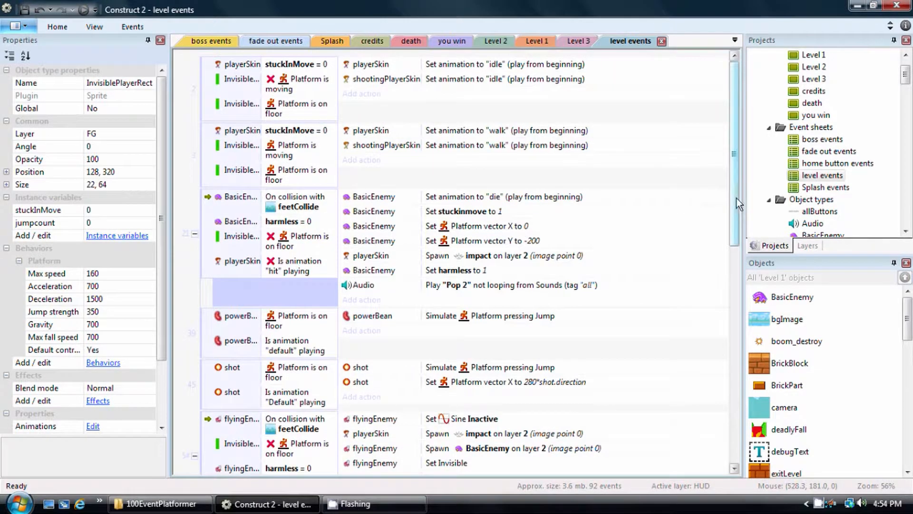
scroll(748, 291, up, 5)
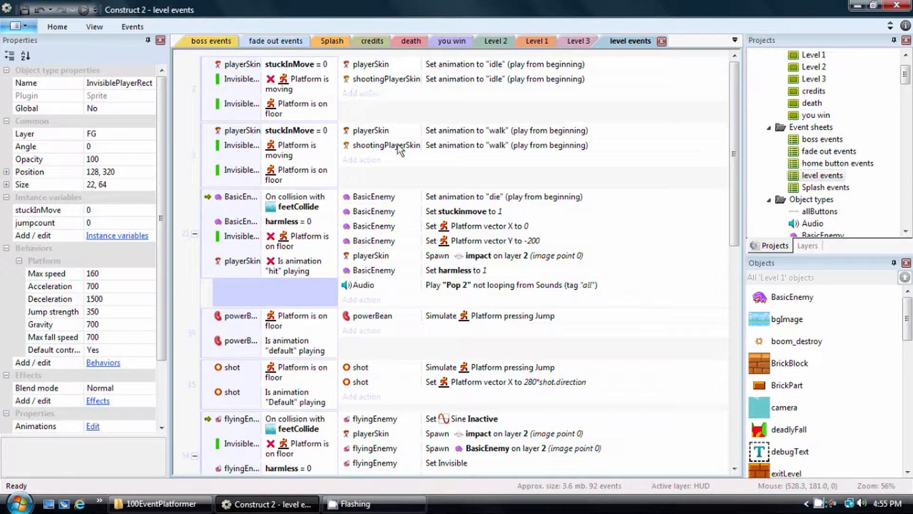
Step: Add an InvisiblePlayerRect Set value action to the on-floor idle animation event that sets jumpcount to 0
click(357, 93)
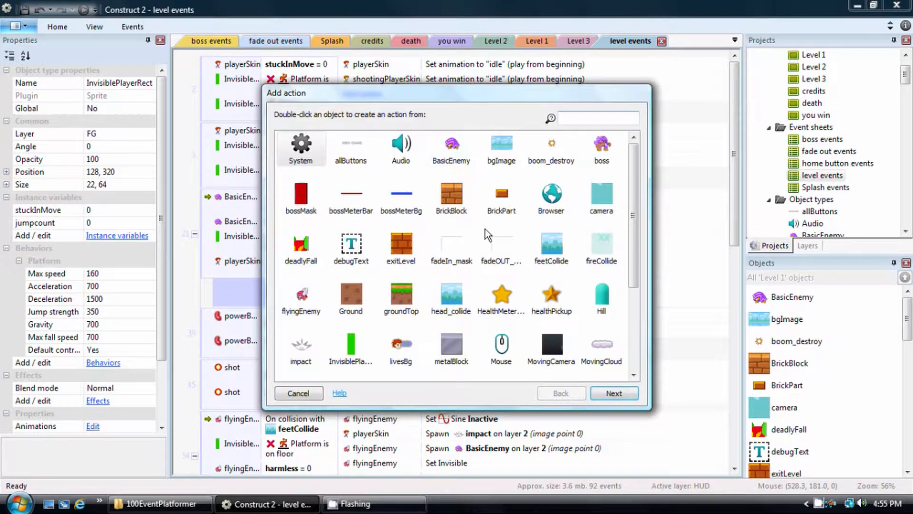
scroll(637, 226, down, 3)
double_click(354, 209)
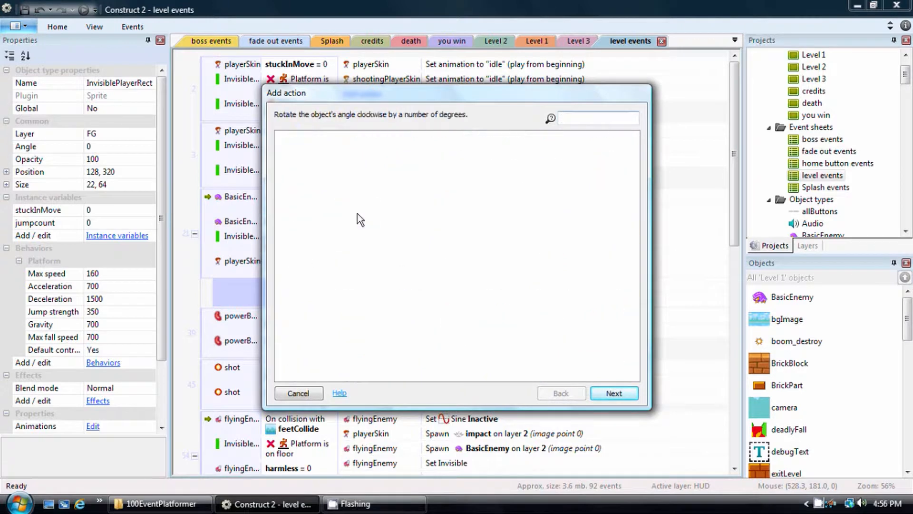
drag(634, 204, 633, 244)
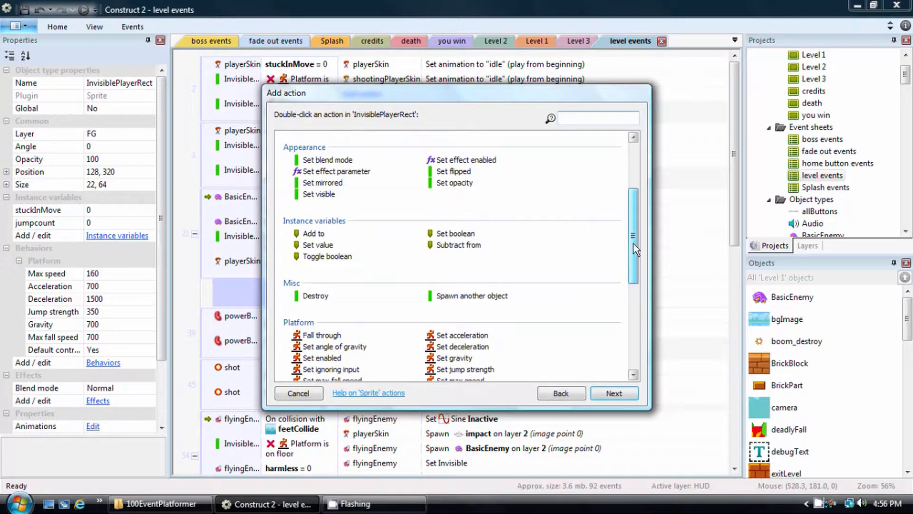
click(317, 248)
double_click(315, 247)
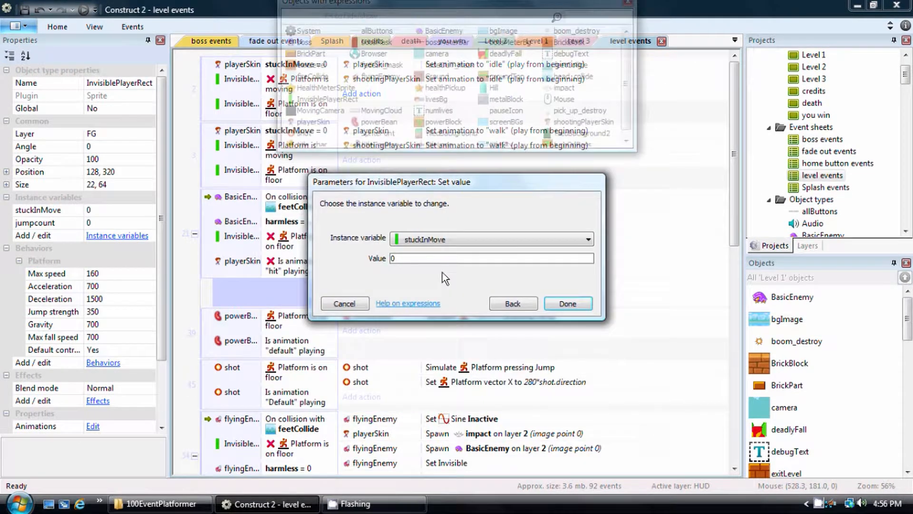
click(440, 241)
click(415, 261)
click(568, 304)
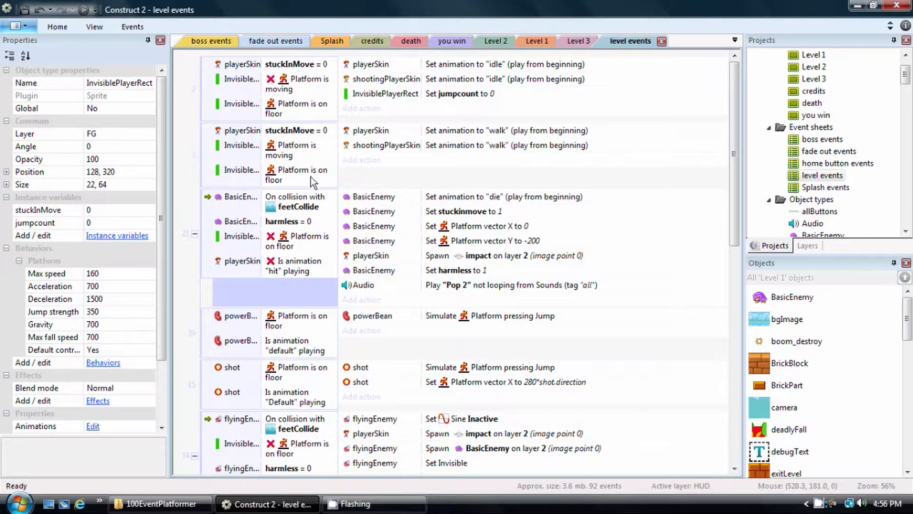
Step: Copy the Set jumpcount to 0 action into the on-floor walk animation event, after the shootingPlayerSkin action
click(370, 94)
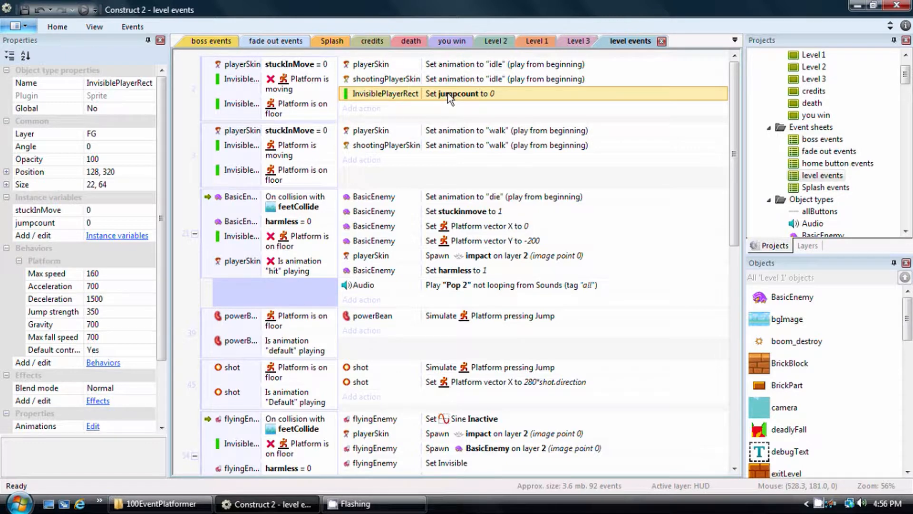
click(372, 146)
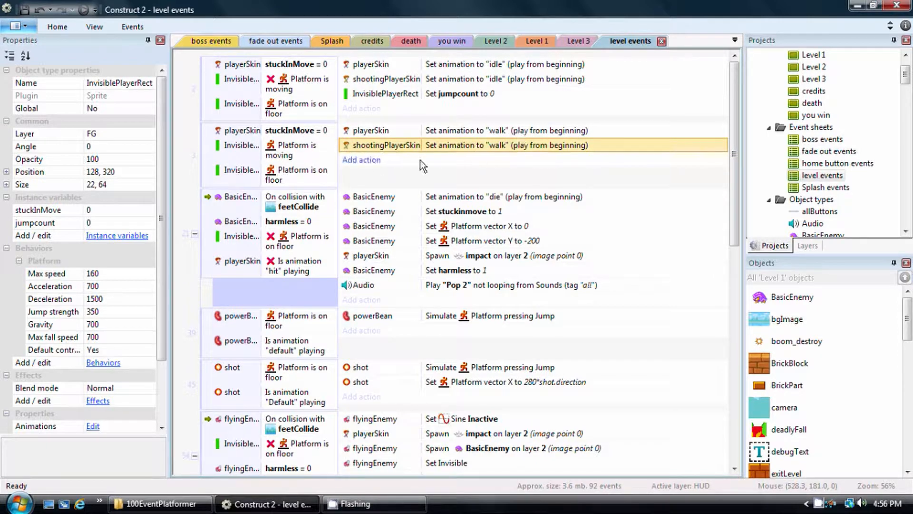
key(ctrl+v)
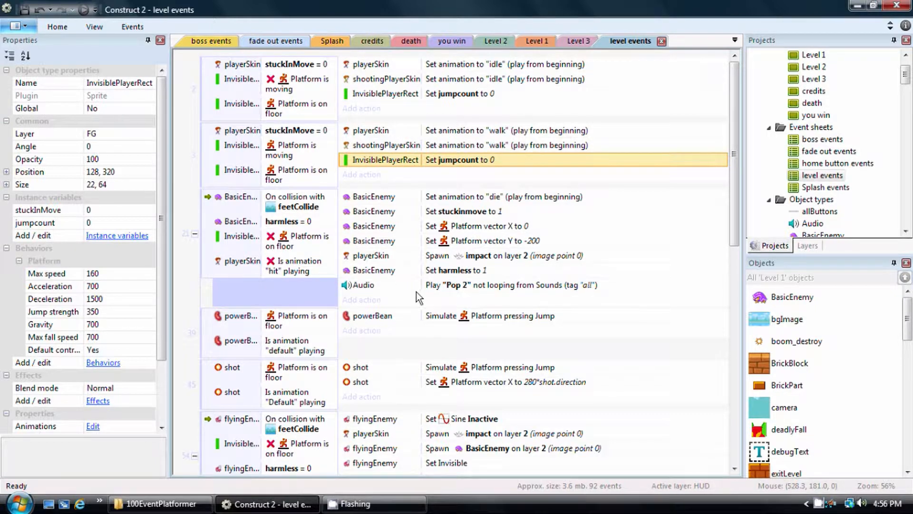
scroll(415, 292, down, 6)
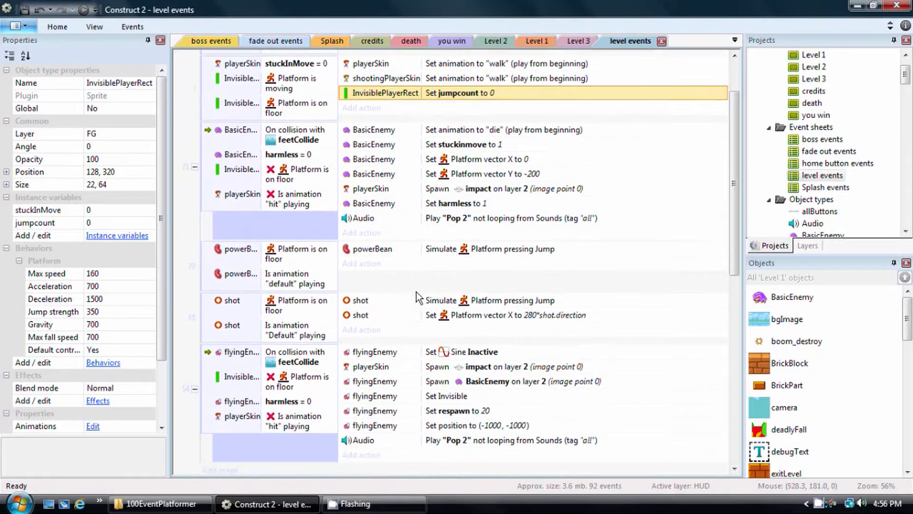
scroll(416, 290, up, 6)
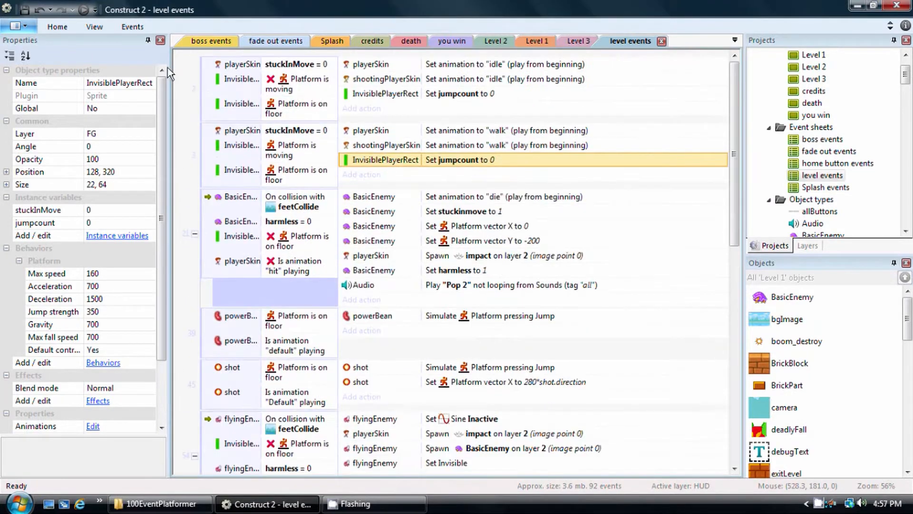
Step: Preview the game in the browser and test the double jump while travelling to the floating platforms and back
click(84, 10)
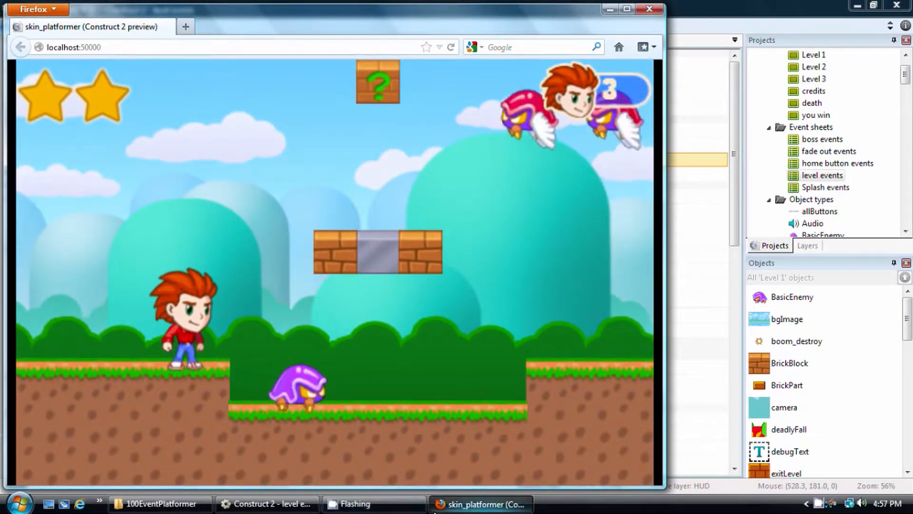
mouse_move(434, 510)
key(Up)
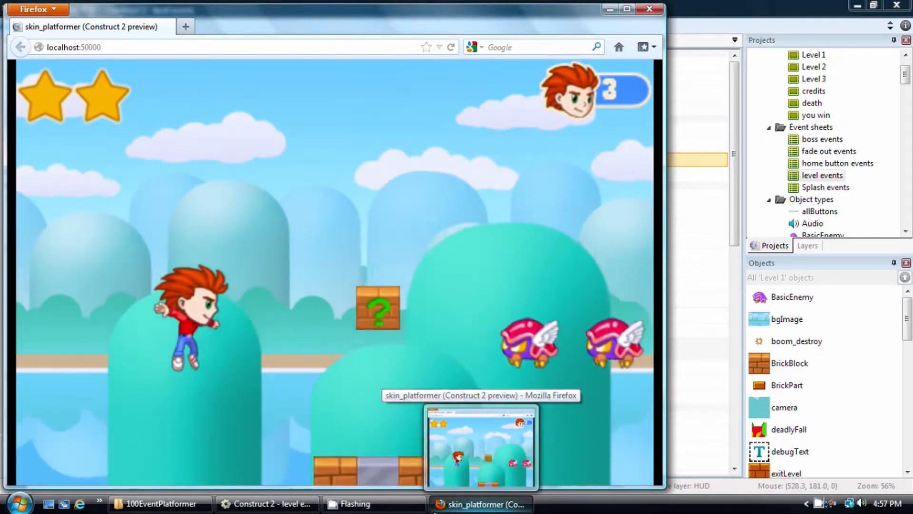
key(Up)
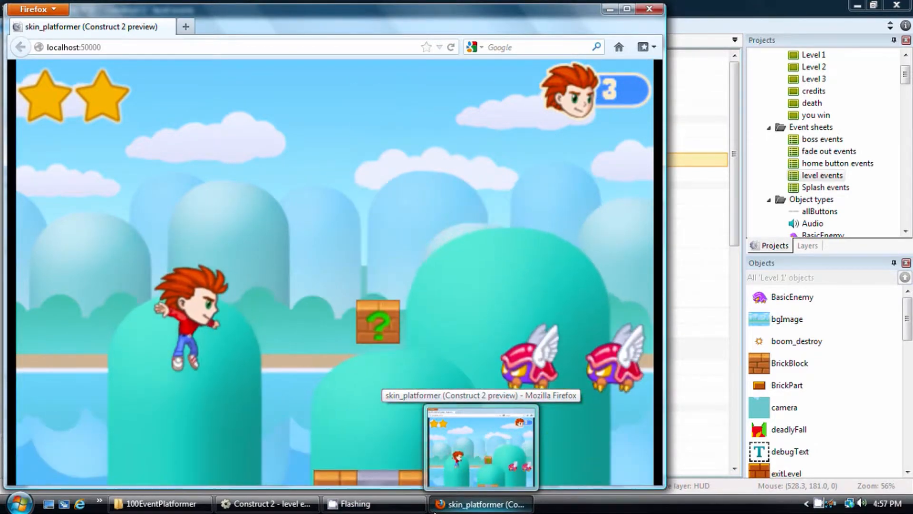
key(Left)
key(Right)
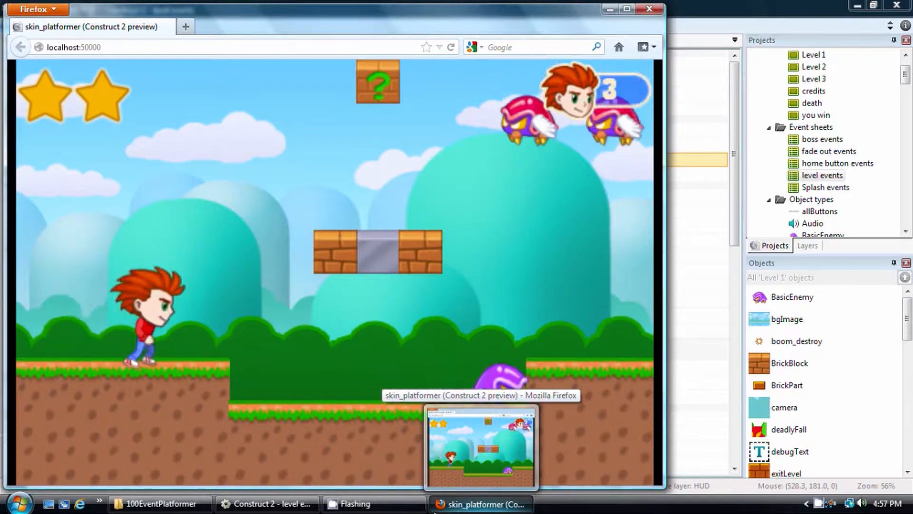
key(Up)
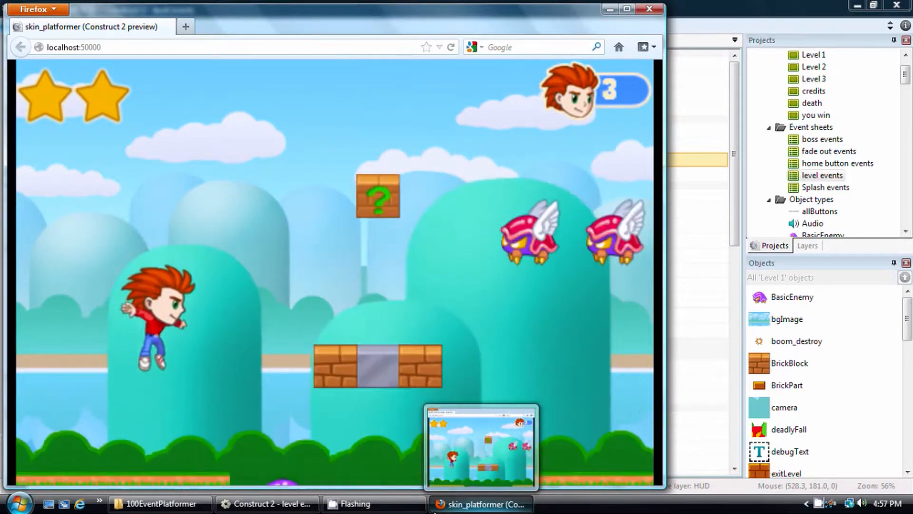
key(Right)
key(Up)
key(Up)
key(Right)
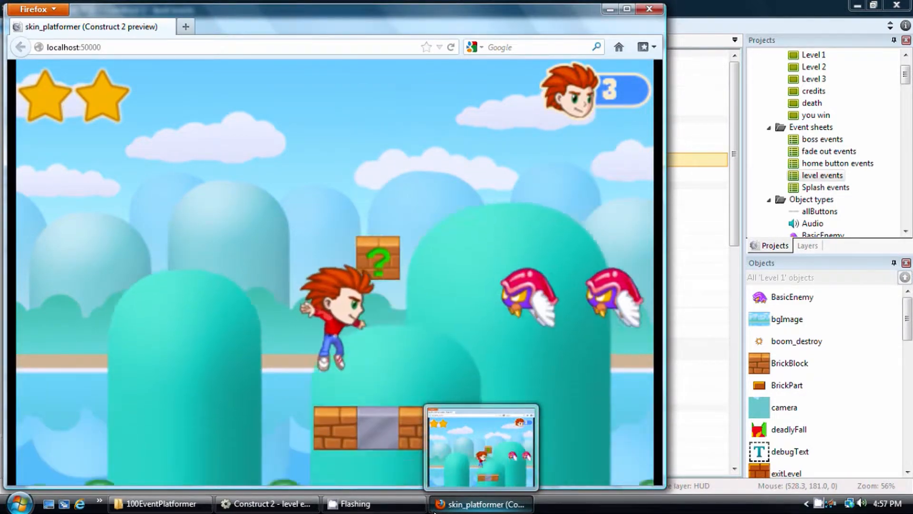
key(Up)
key(Left)
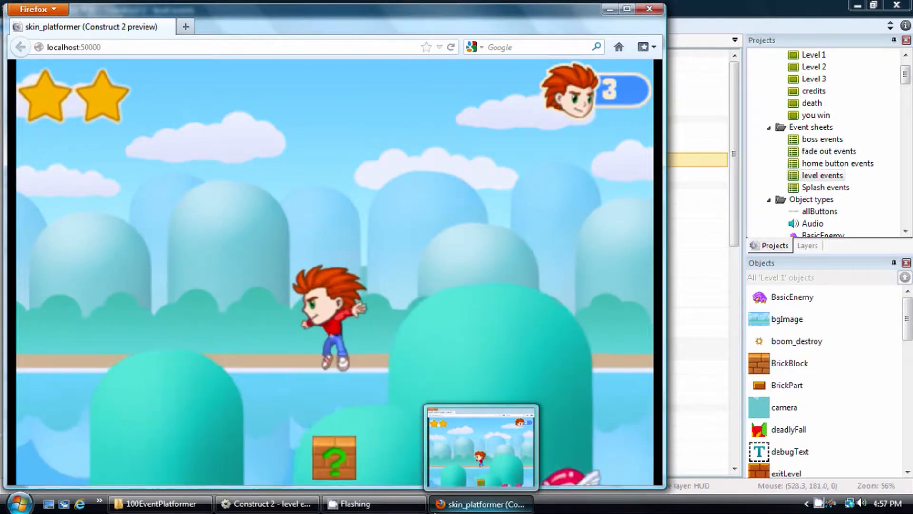
key(Right)
key(Up)
key(Right)
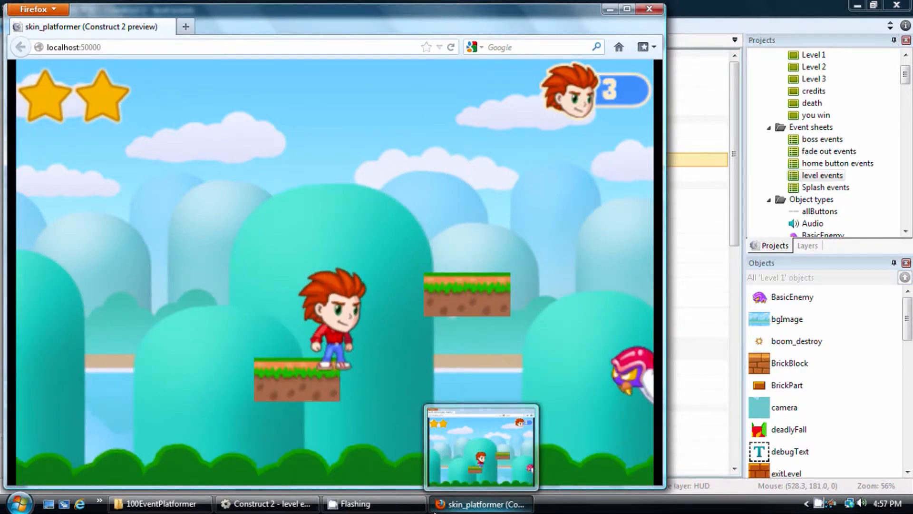
key(Up)
key(Right)
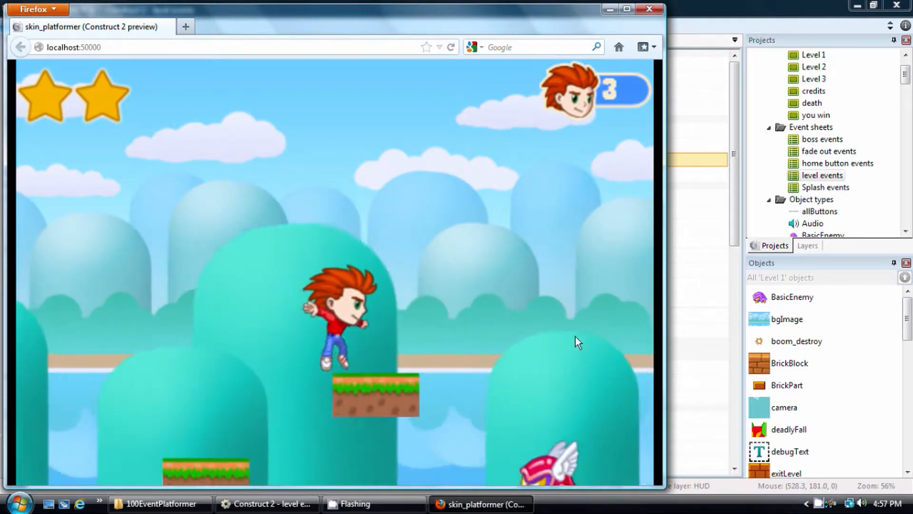
key(Up)
key(Left)
key(Up)
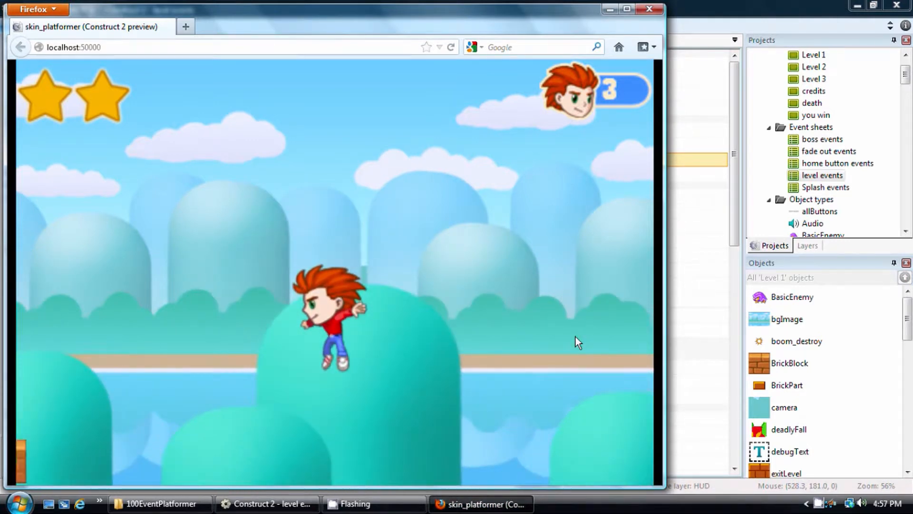
key(Up)
key(Left)
key(Left)
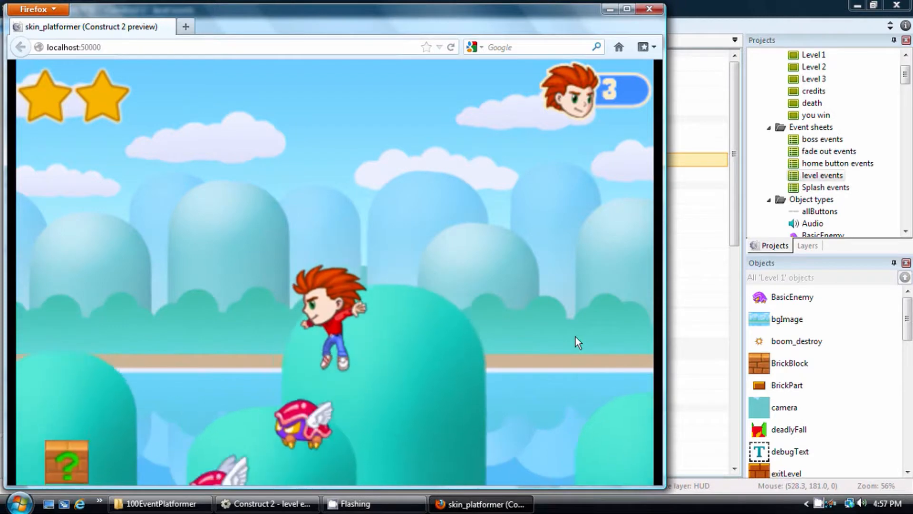
key(Left)
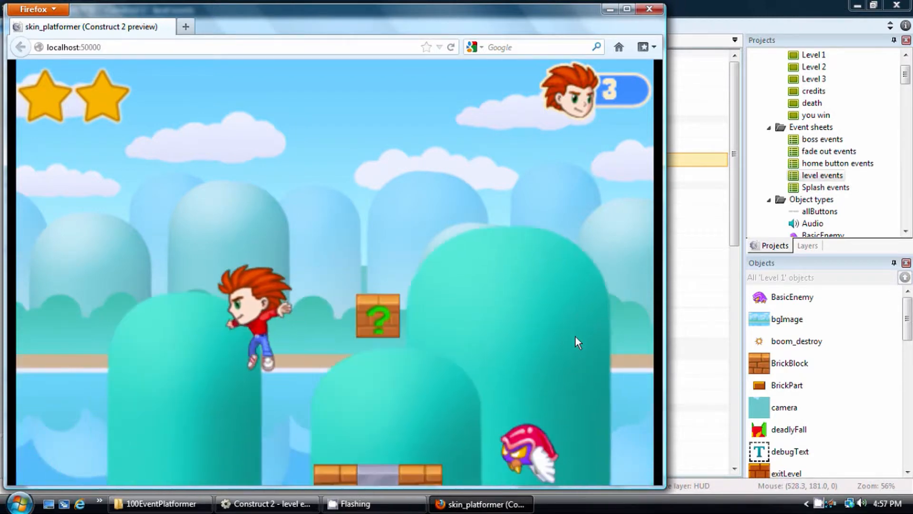
Step: Test repeated single and double jumps with the player around the starting ledge in the preview
key(Up)
key(Right)
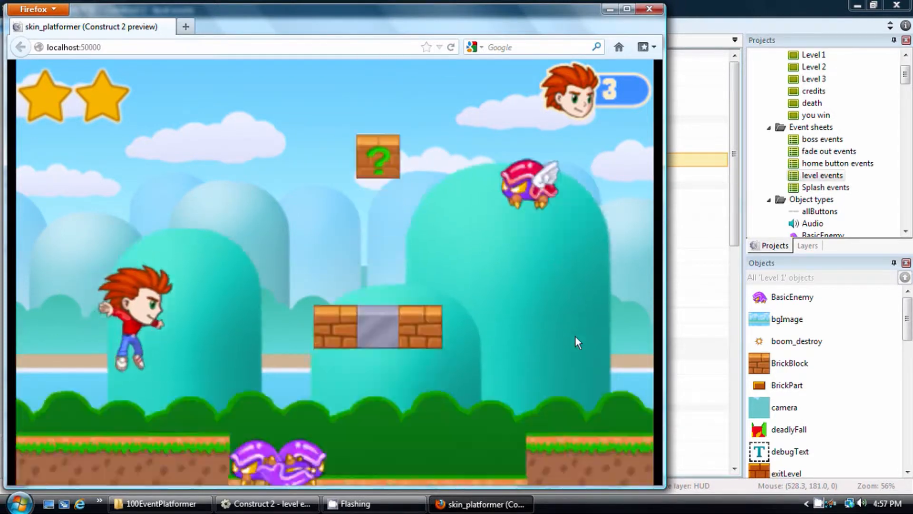
key(Up)
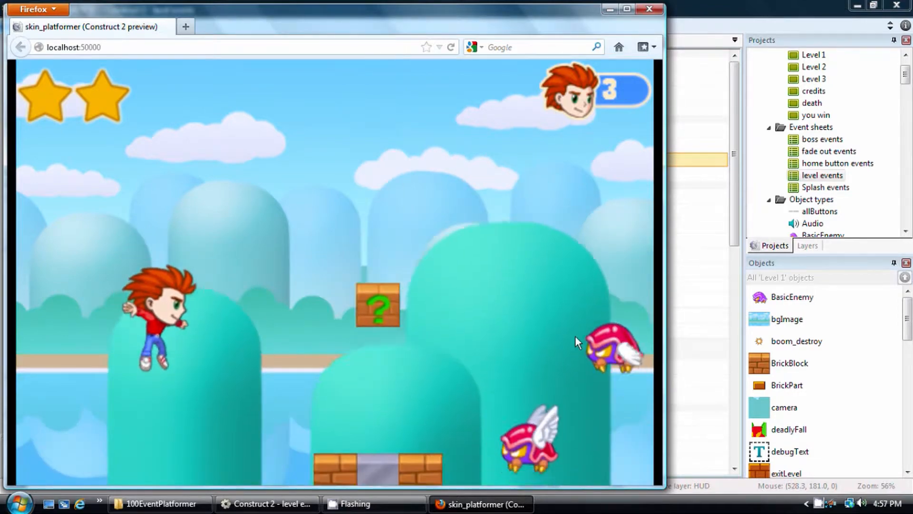
key(Right)
key(Up)
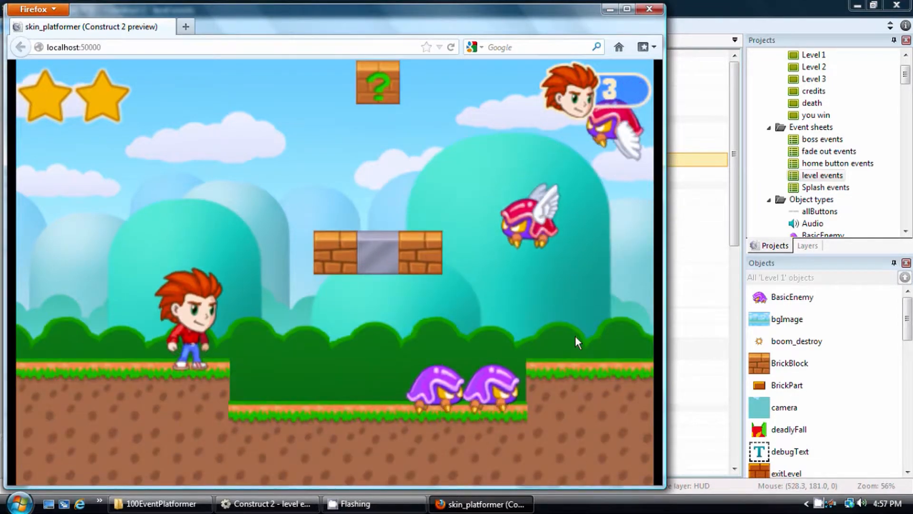
key(Right)
key(Up)
key(Left)
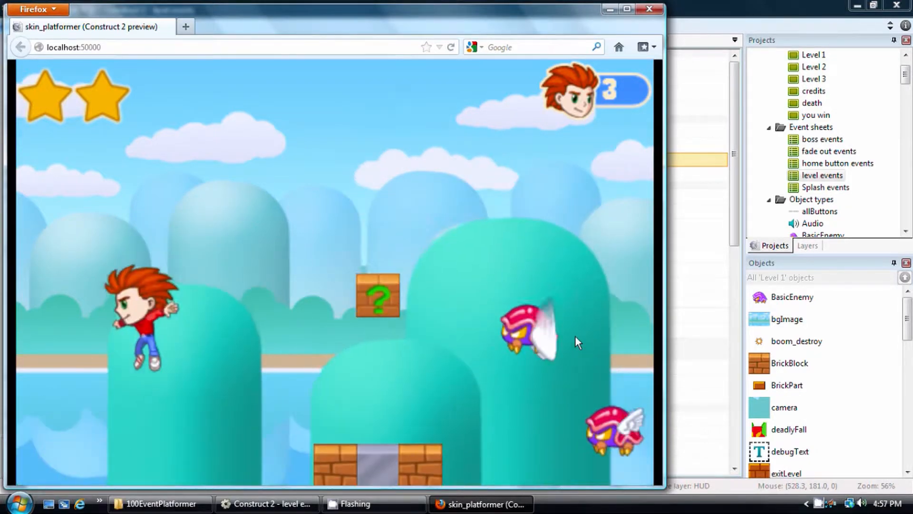
key(Right)
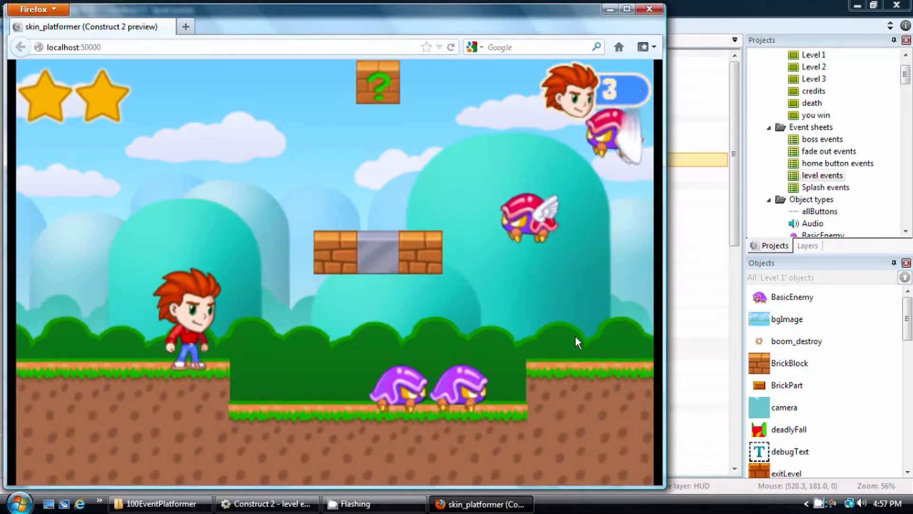
key(Up)
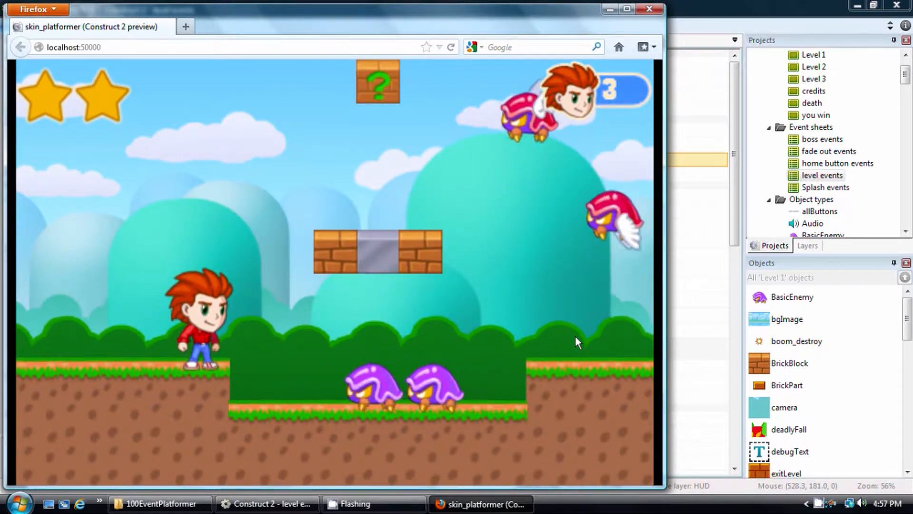
key(Up)
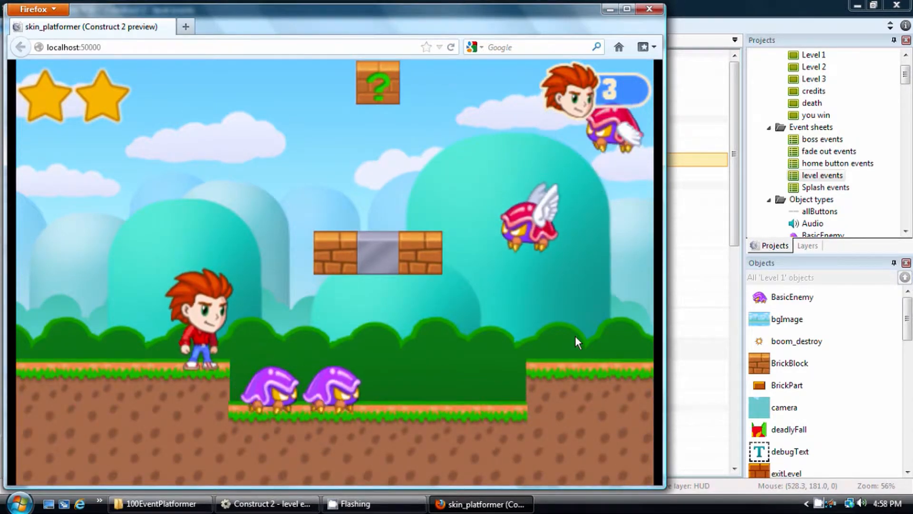
key(Up)
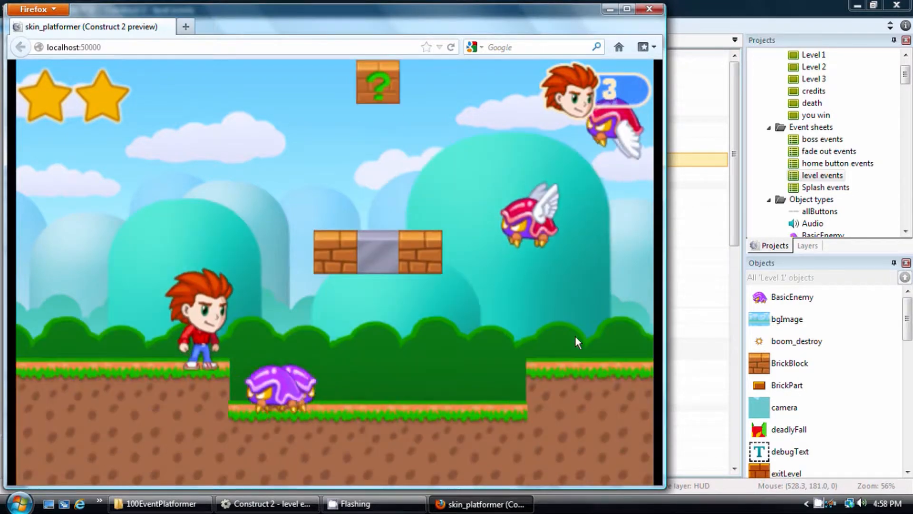
key(Up)
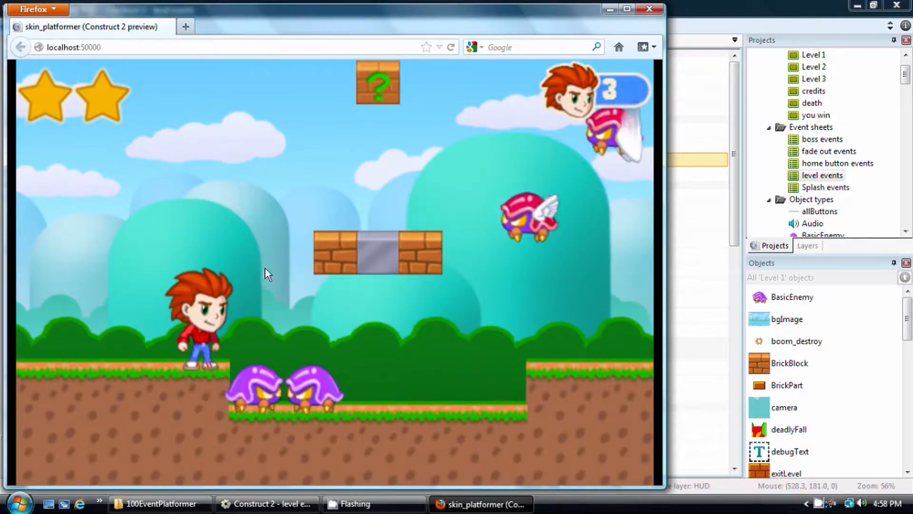
key(Up)
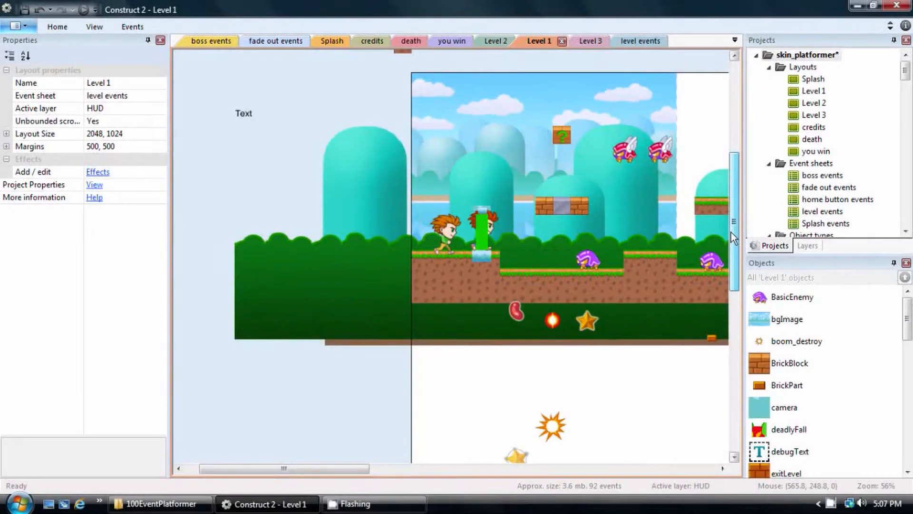
Step: Lock the MID Ground, BG and HUD layers of the Level 1 layout
mouse_move(732, 232)
mouse_down()
mouse_move(732, 264)
mouse_move(730, 210)
mouse_move(724, 239)
mouse_up()
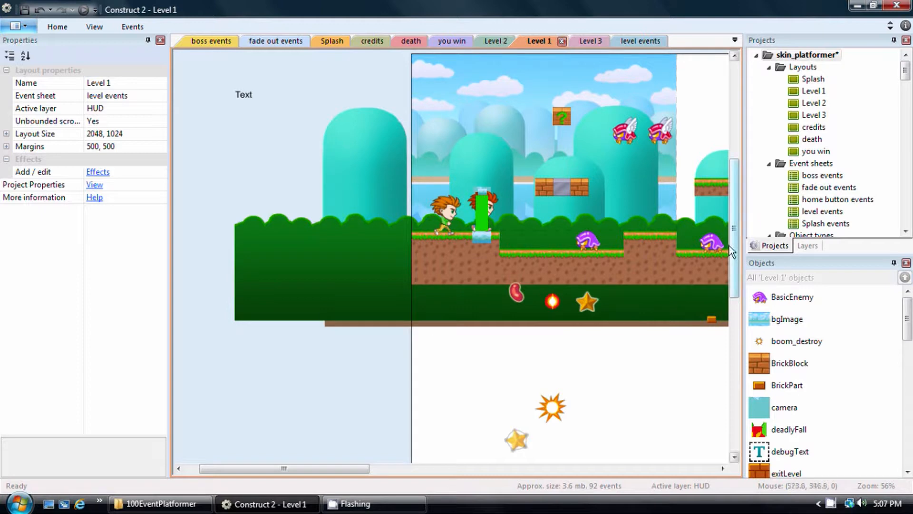
click(808, 246)
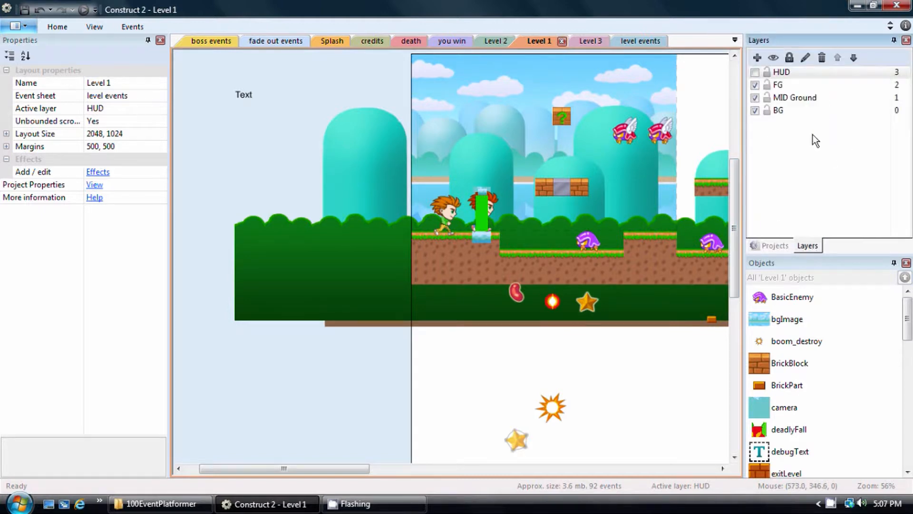
click(767, 98)
click(767, 111)
click(767, 73)
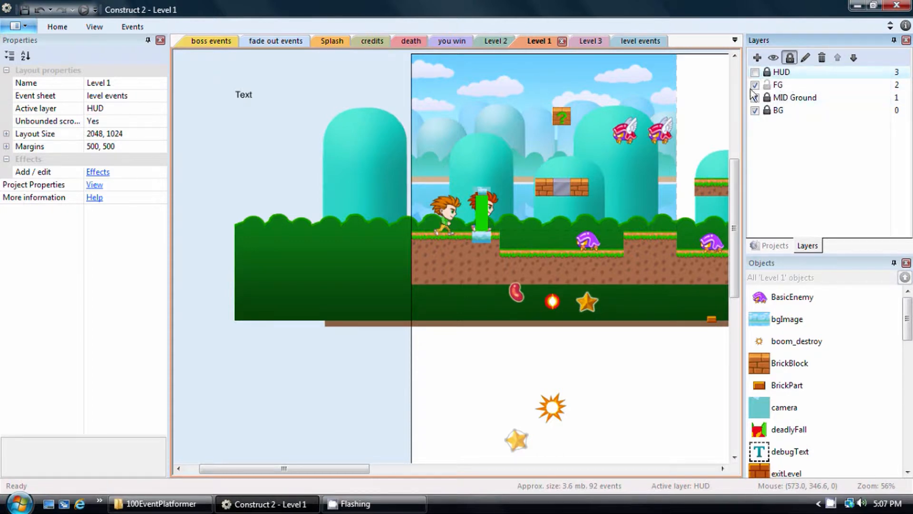
Step: Insert a new Sprite object on the FG layer, in the empty margin below the green hedge outside the layout
click(779, 86)
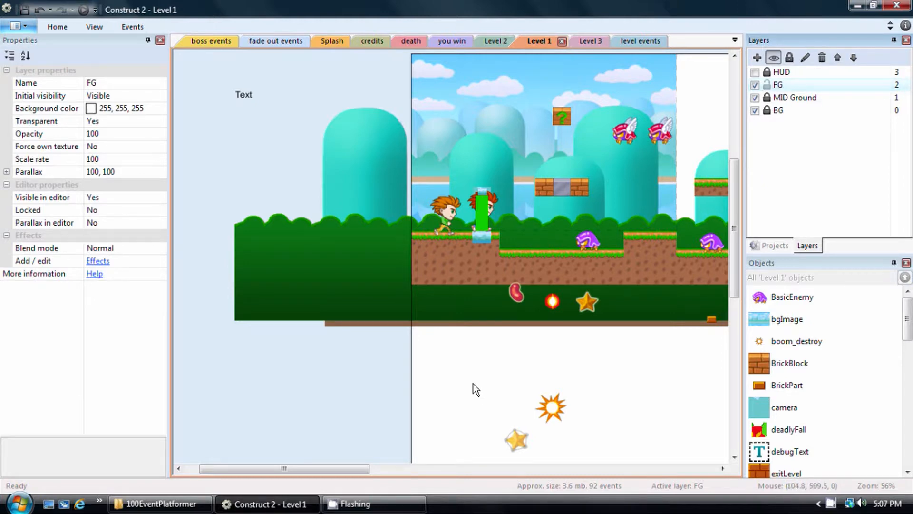
double_click(391, 351)
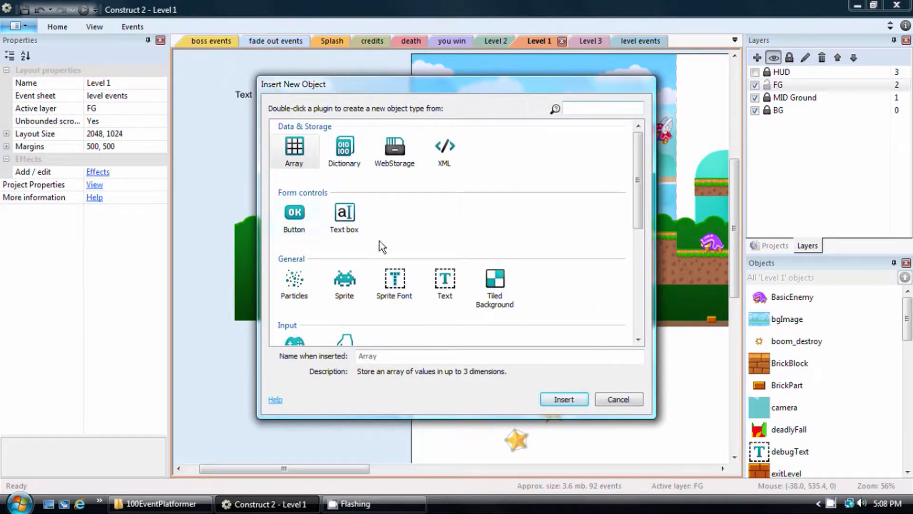
scroll(638, 179, down, 1)
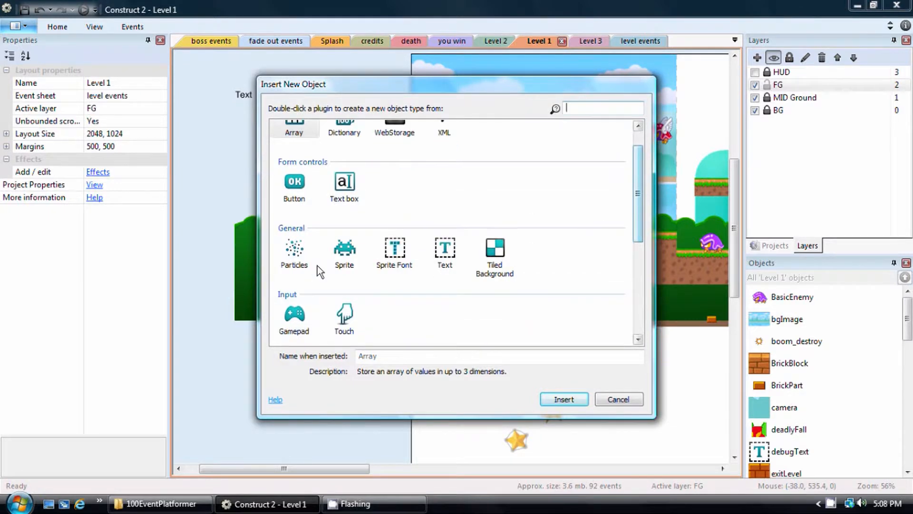
double_click(334, 250)
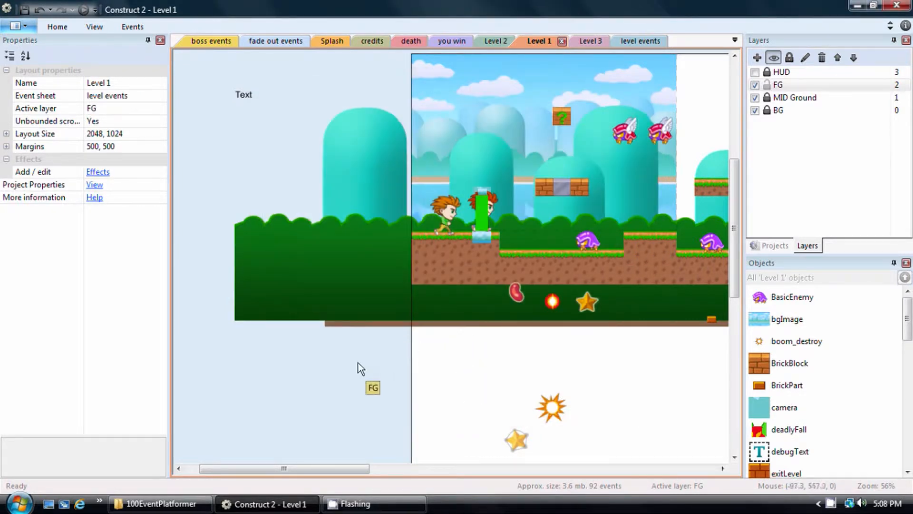
click(387, 352)
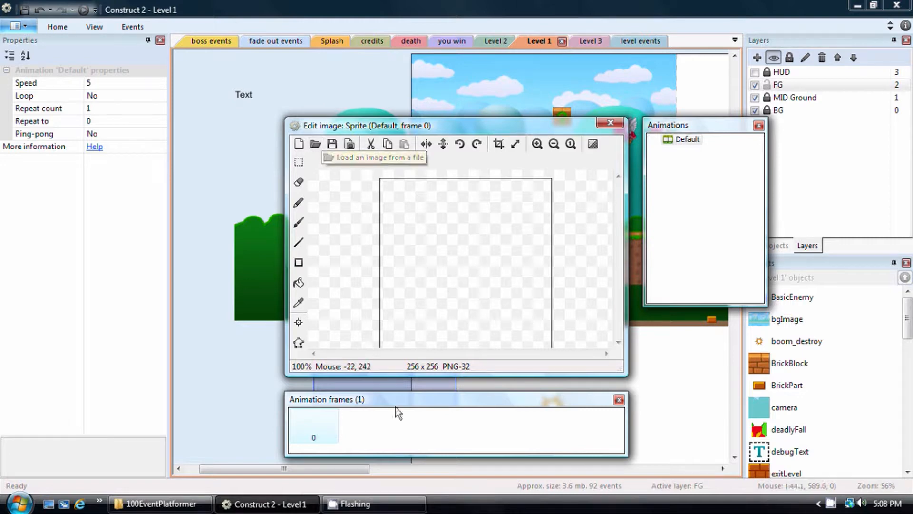
Step: Import the PNG images 0, 1 and 2 from the desktop as animation frames and delete the original blank frame
click(390, 421)
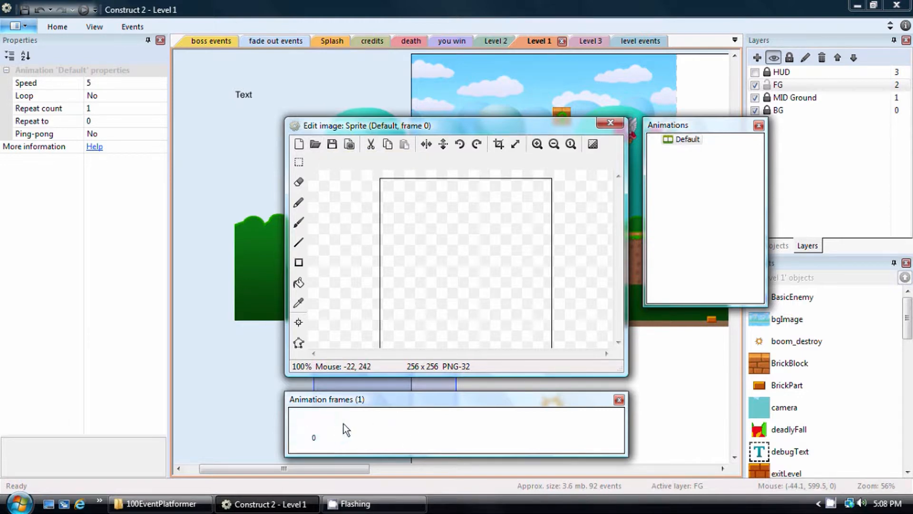
right_click(373, 421)
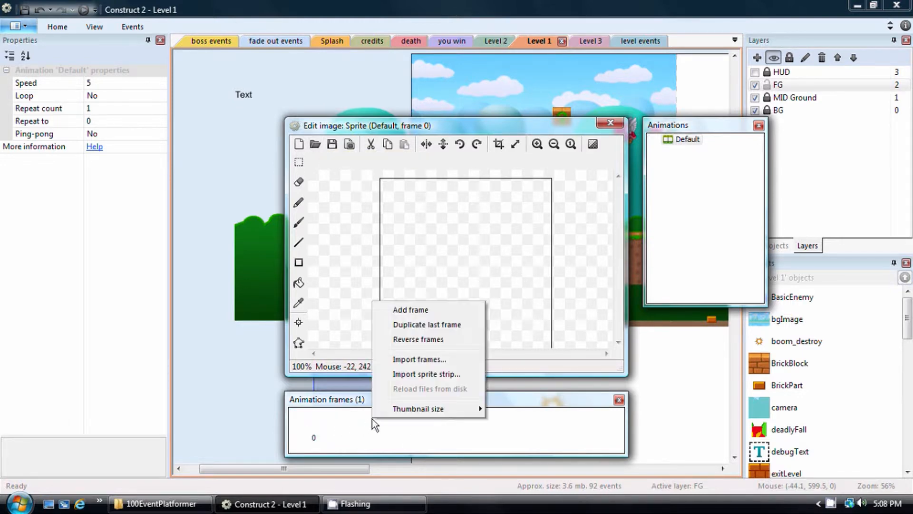
click(438, 357)
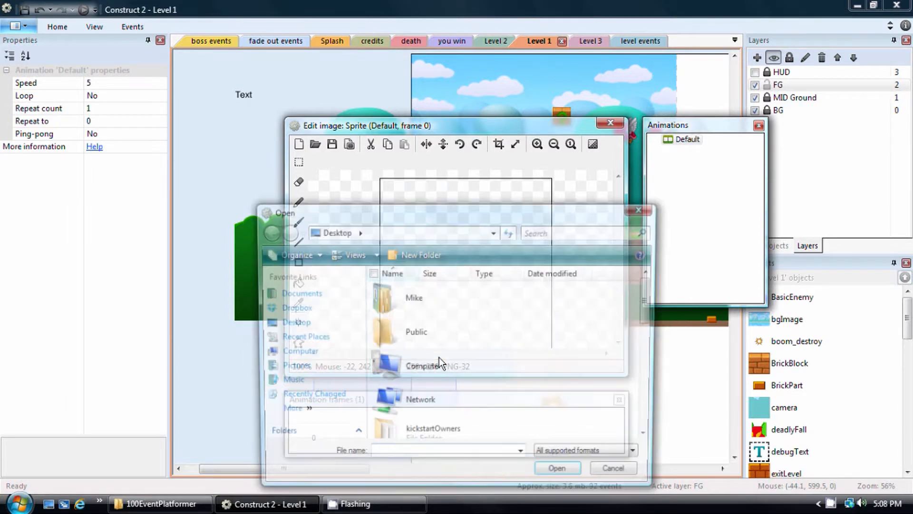
click(291, 324)
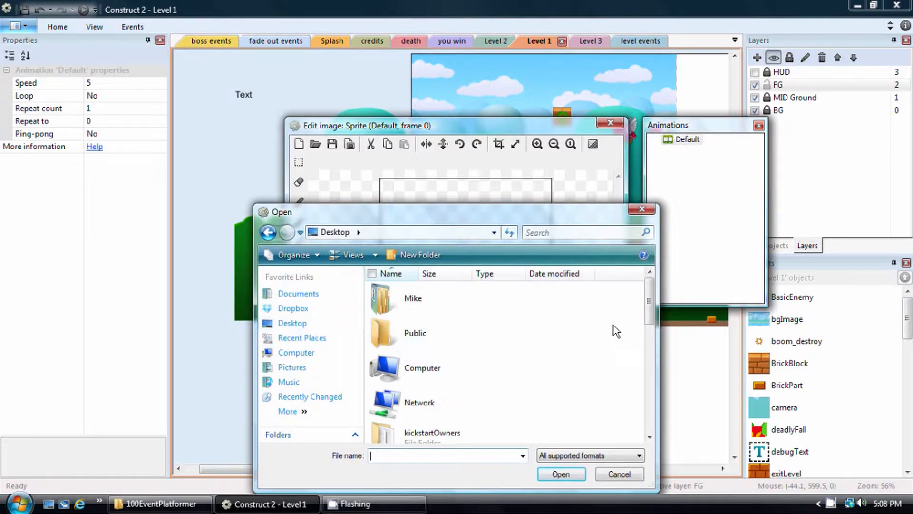
drag(649, 304, 649, 350)
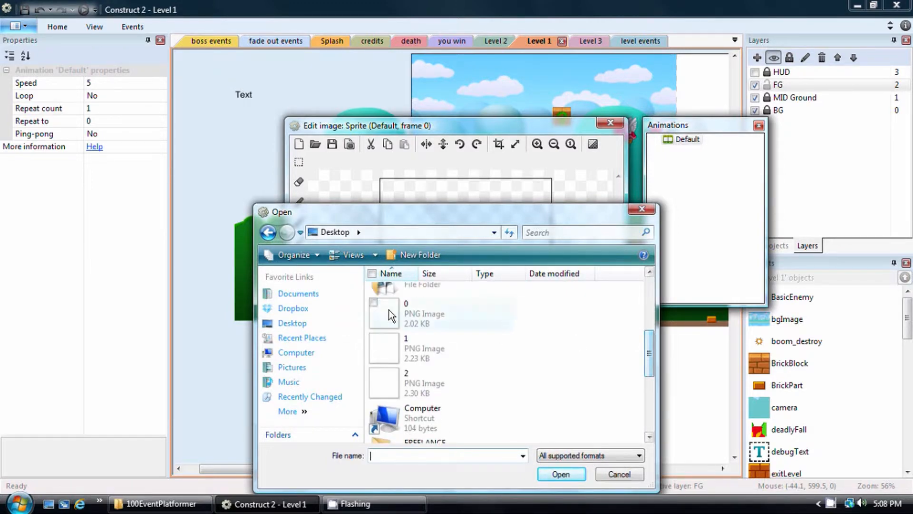
click(420, 312)
shift+click(416, 384)
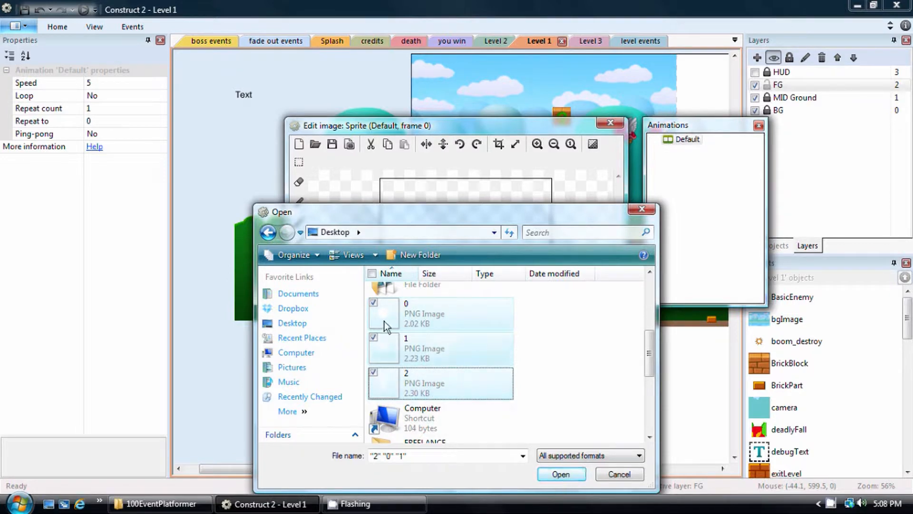
click(561, 474)
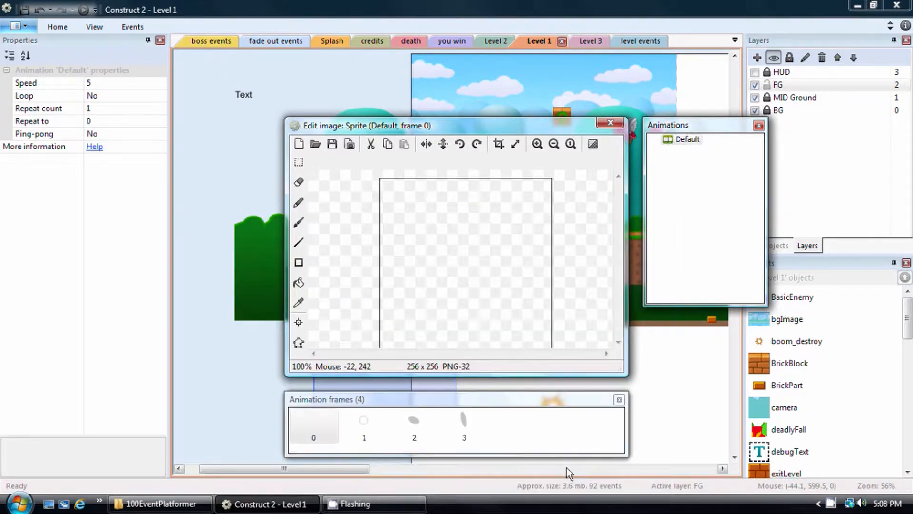
key(Delete)
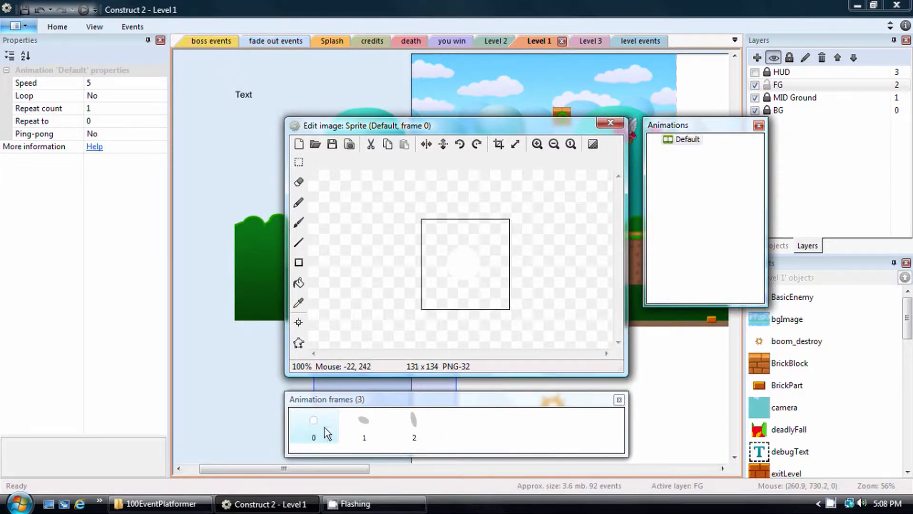
Step: Compare the three imported frames of the Default animation, ending on frame 0
click(374, 422)
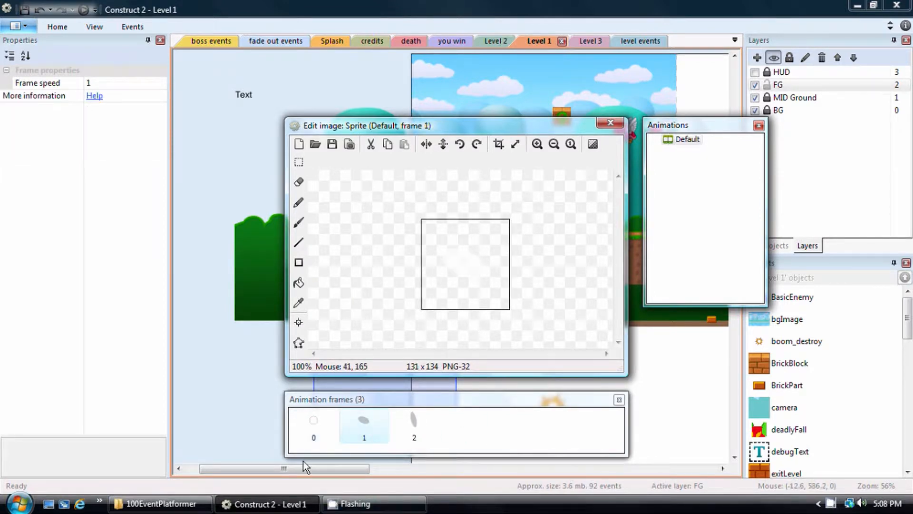
click(307, 424)
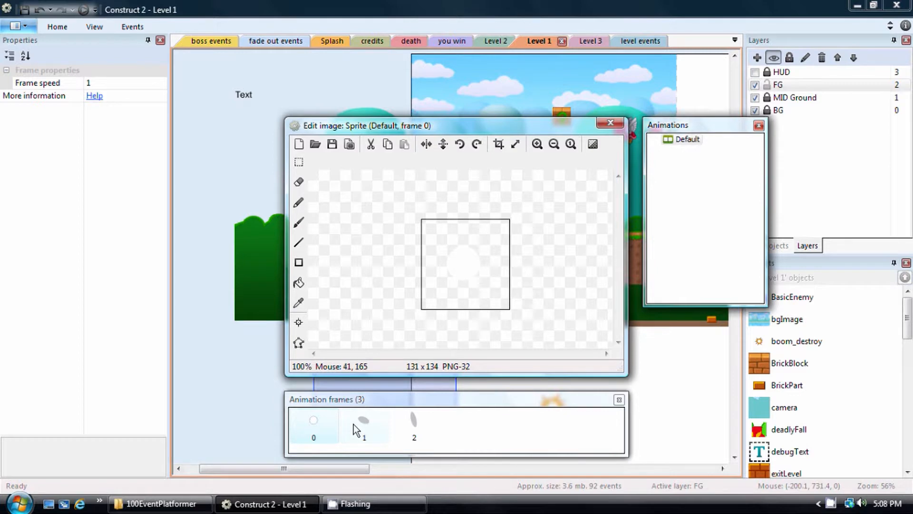
click(369, 423)
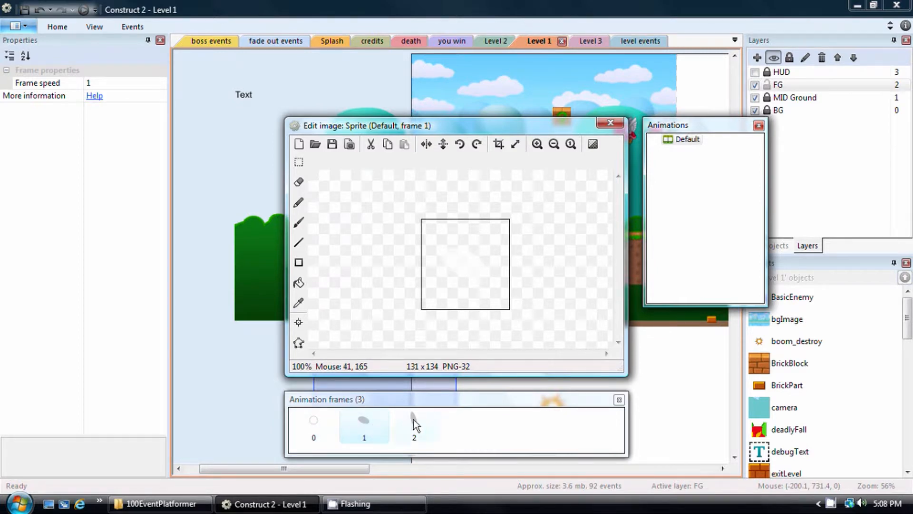
click(414, 420)
click(365, 423)
click(311, 424)
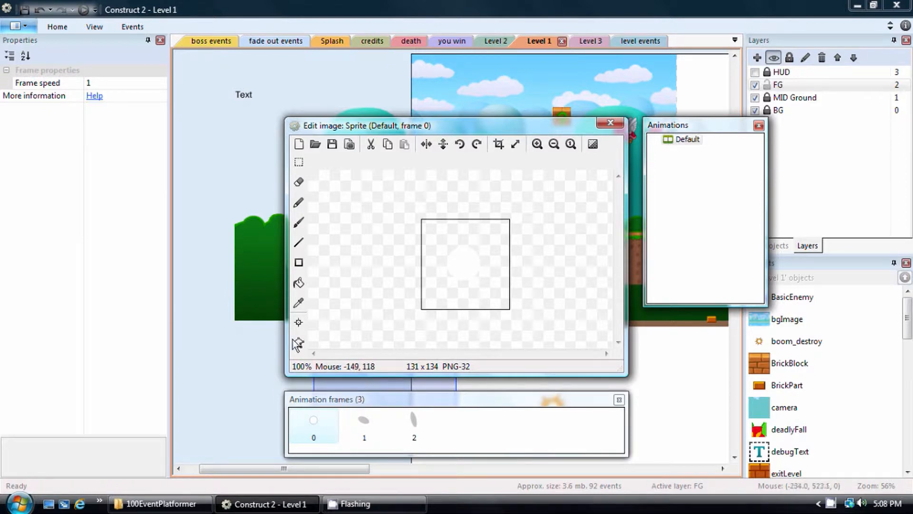
Step: Place frame 0's origin at 62, 52, apply it to the whole animation, and check it on the other frames
click(299, 323)
drag(452, 178, 681, 180)
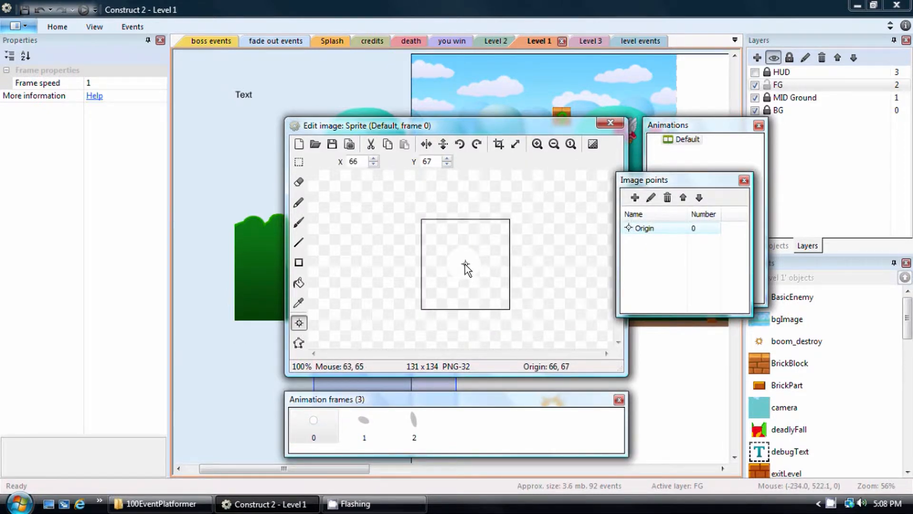
click(465, 264)
click(463, 254)
right_click(650, 233)
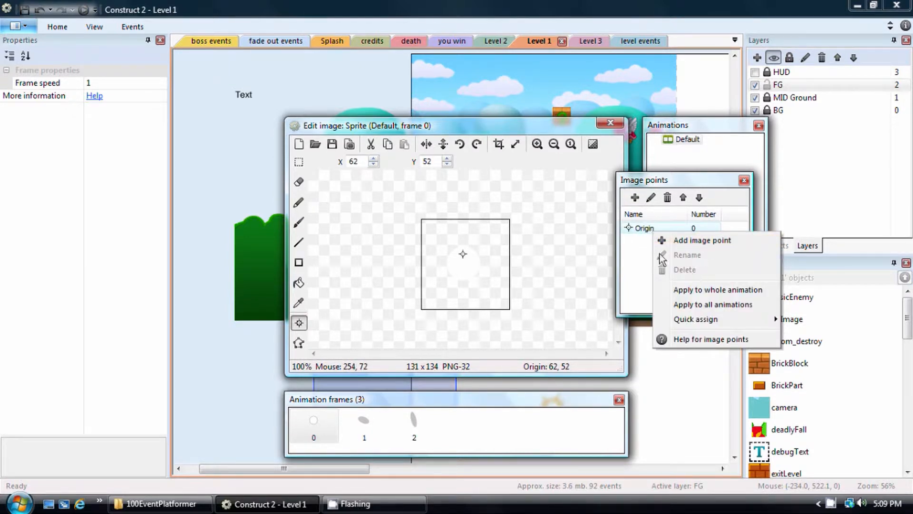
click(711, 290)
click(361, 425)
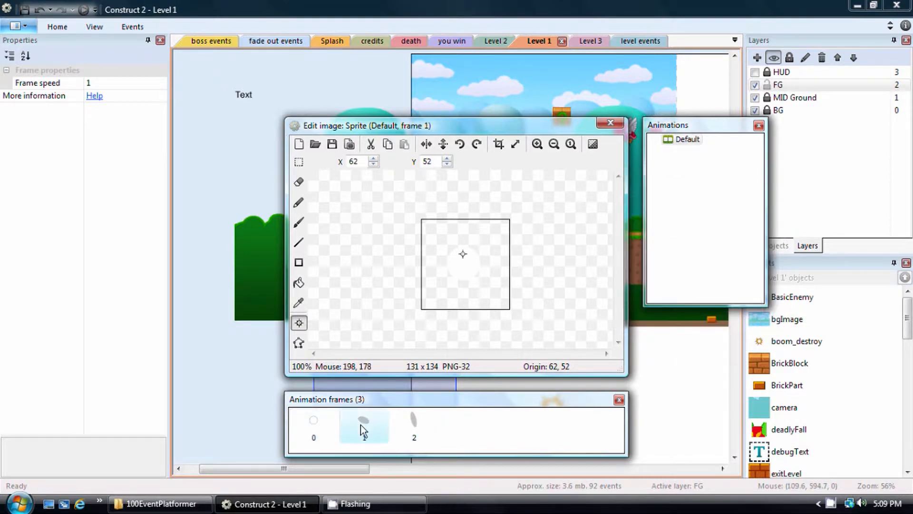
drag(475, 186, 740, 57)
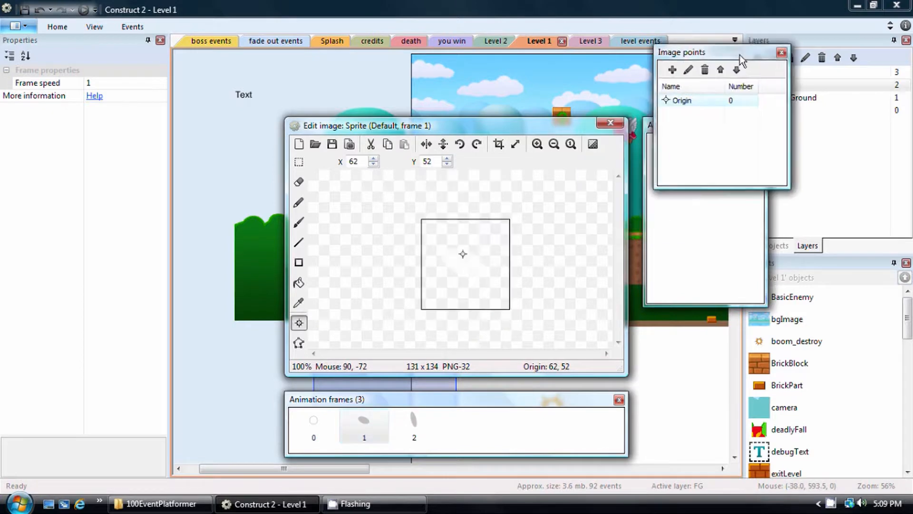
click(412, 424)
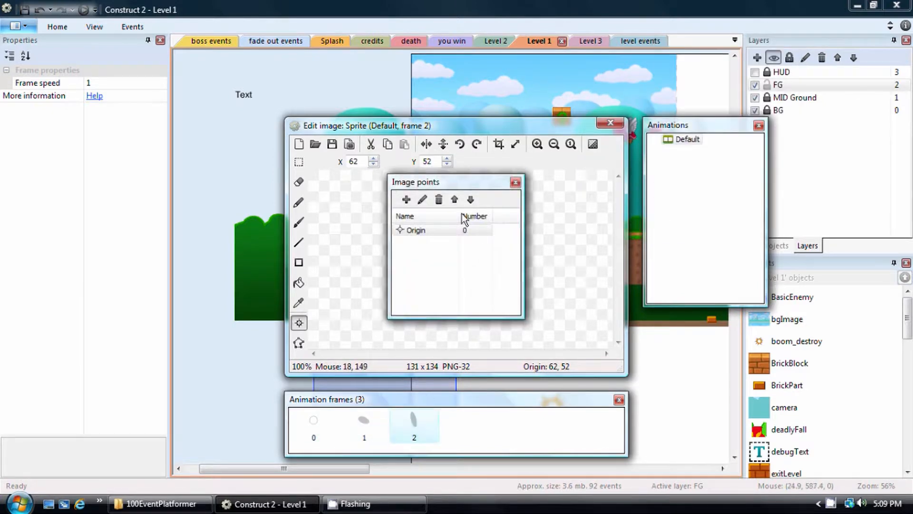
click(362, 421)
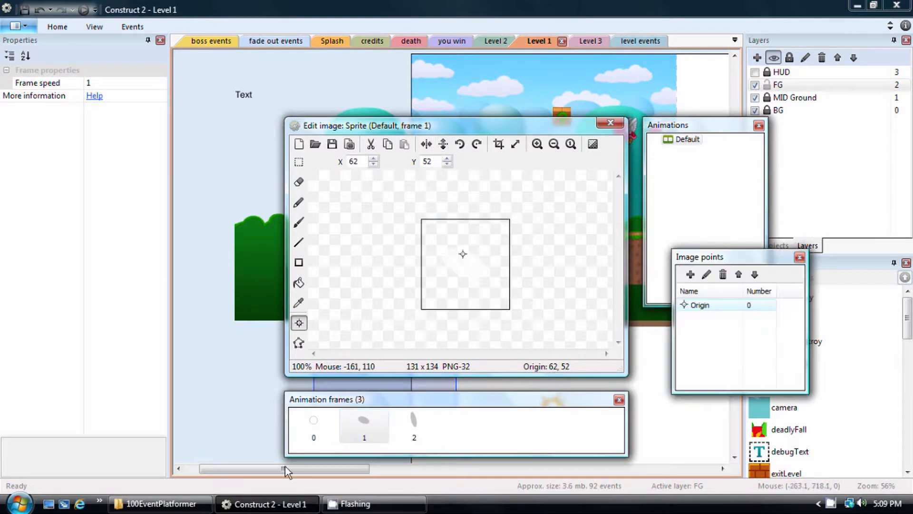
Step: Crop the transparent edges from frames 0, 1 and 2 of the new sprite
click(318, 423)
click(516, 183)
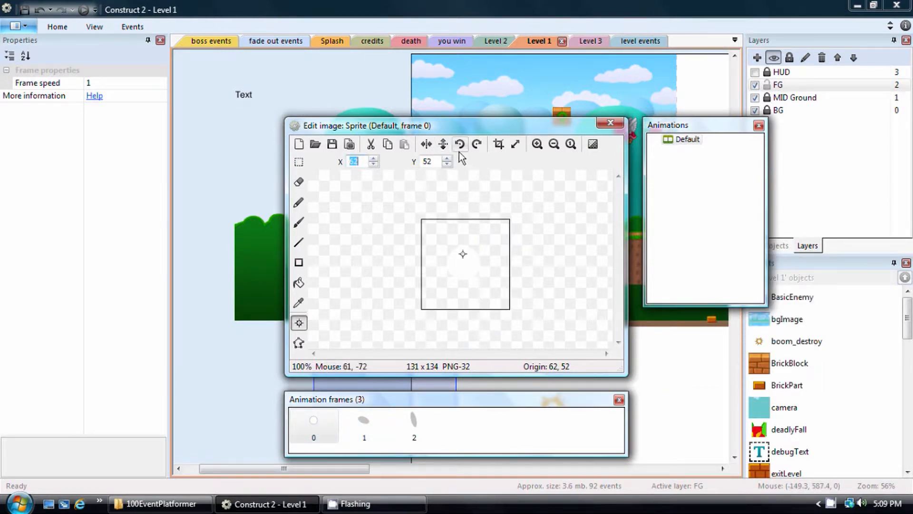
click(499, 144)
click(369, 429)
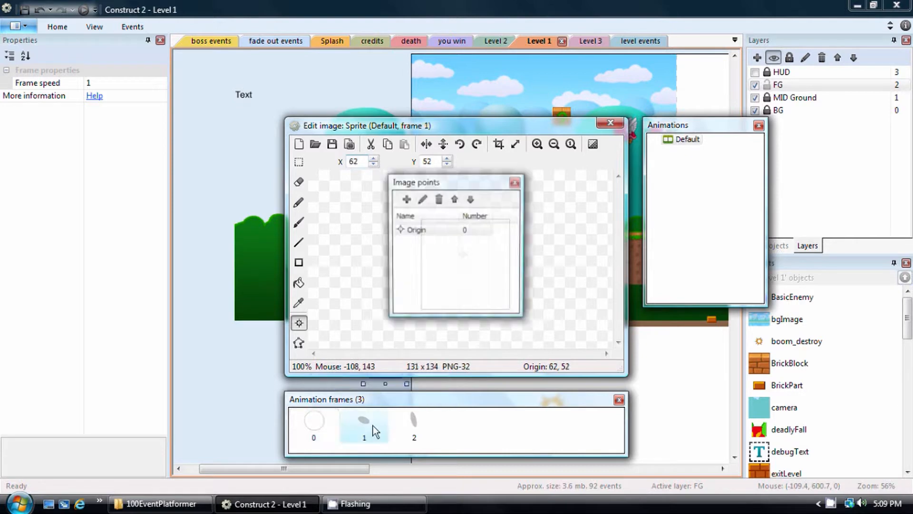
click(498, 144)
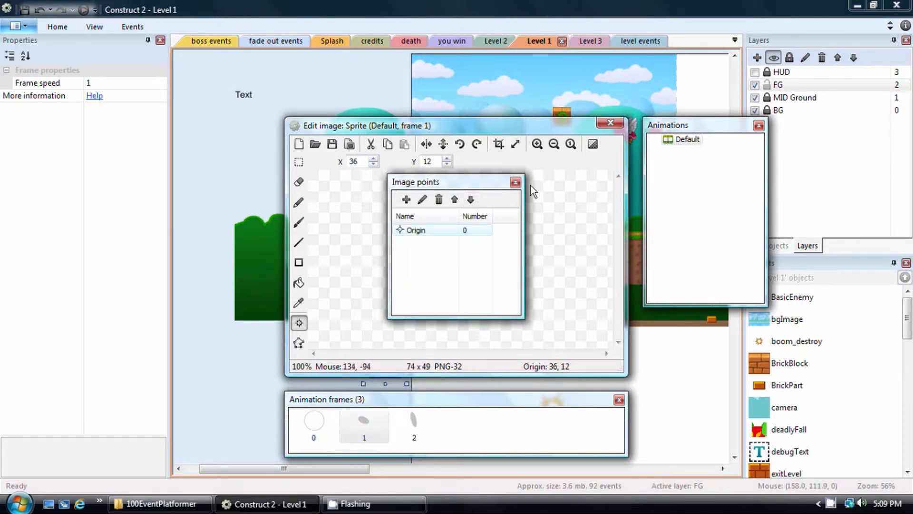
click(515, 183)
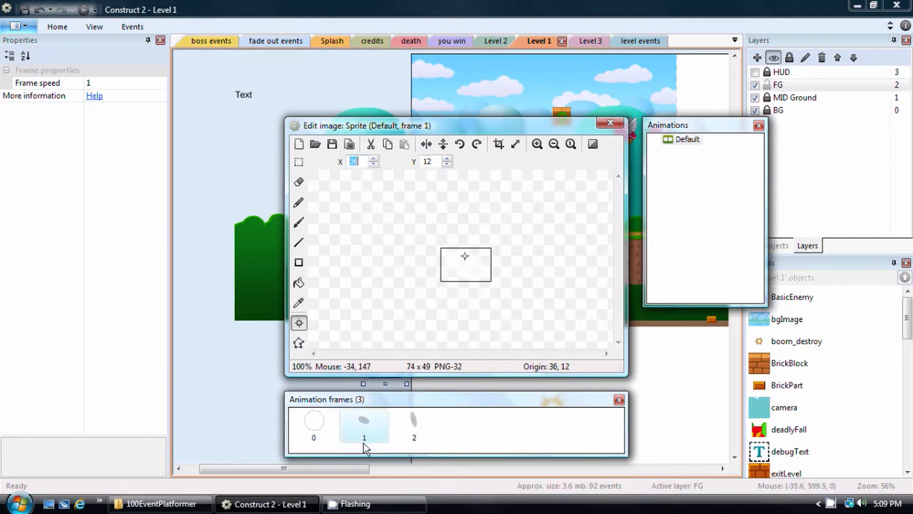
click(410, 420)
click(515, 182)
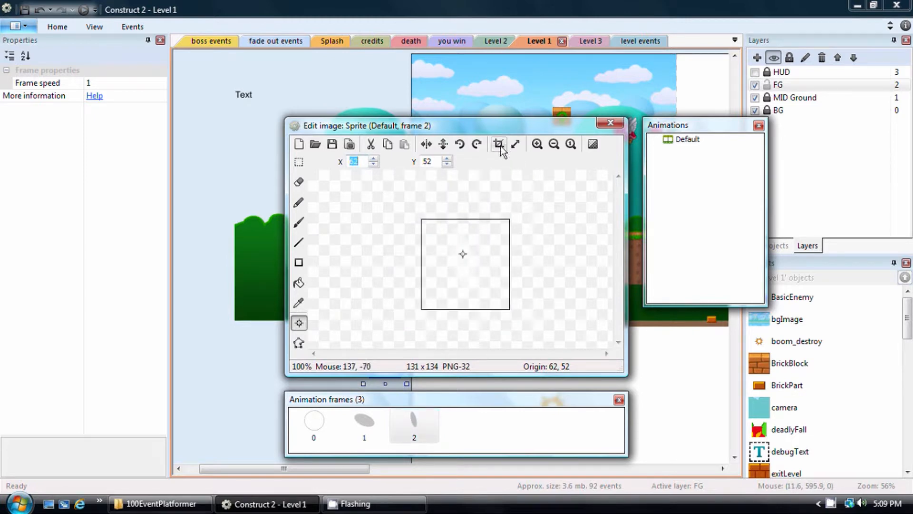
click(500, 145)
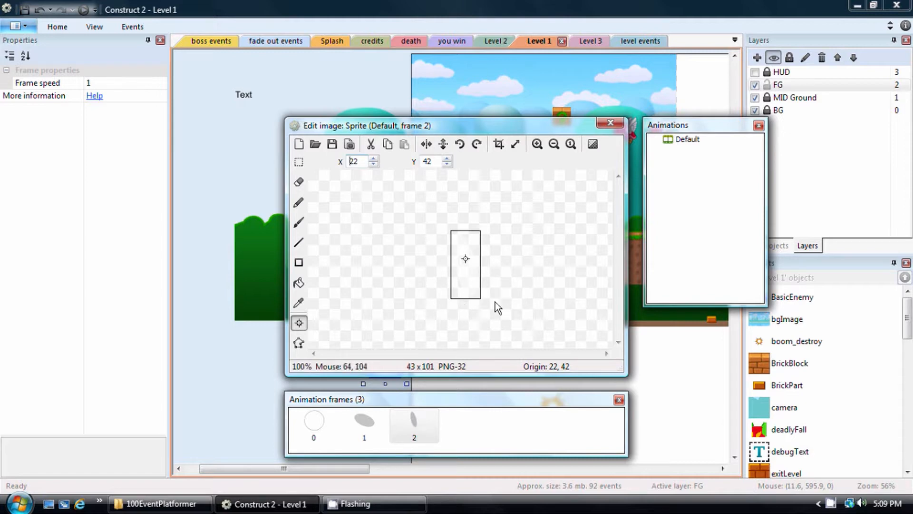
Step: Set the Default animation's speed to 12 with looping left off, and close the image editor
click(689, 140)
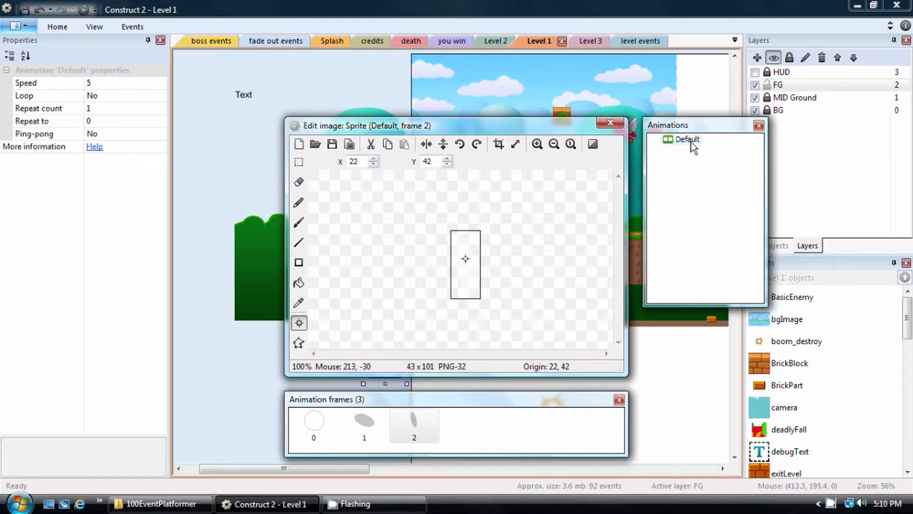
click(691, 141)
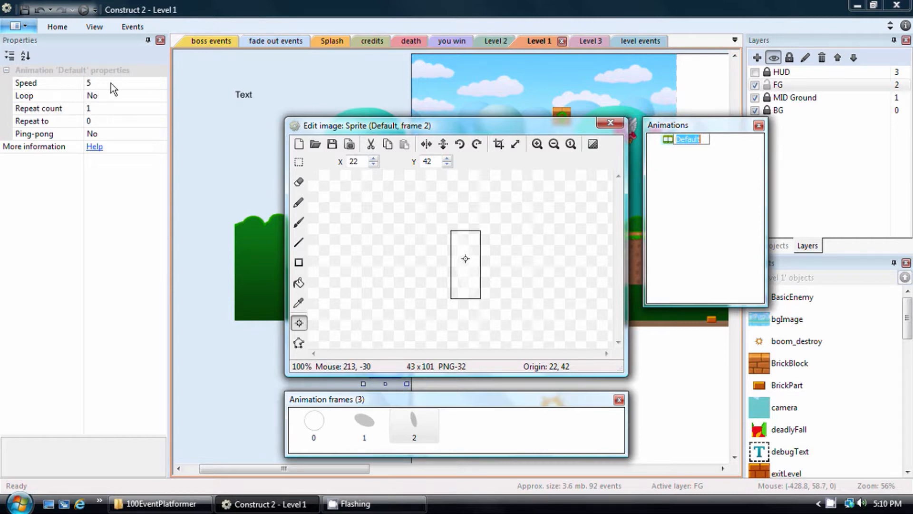
click(112, 85)
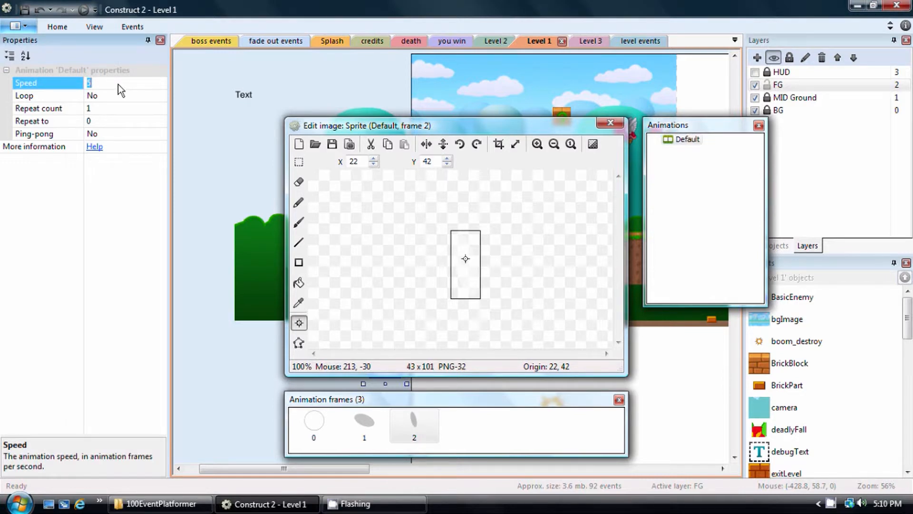
text(12)
click(115, 95)
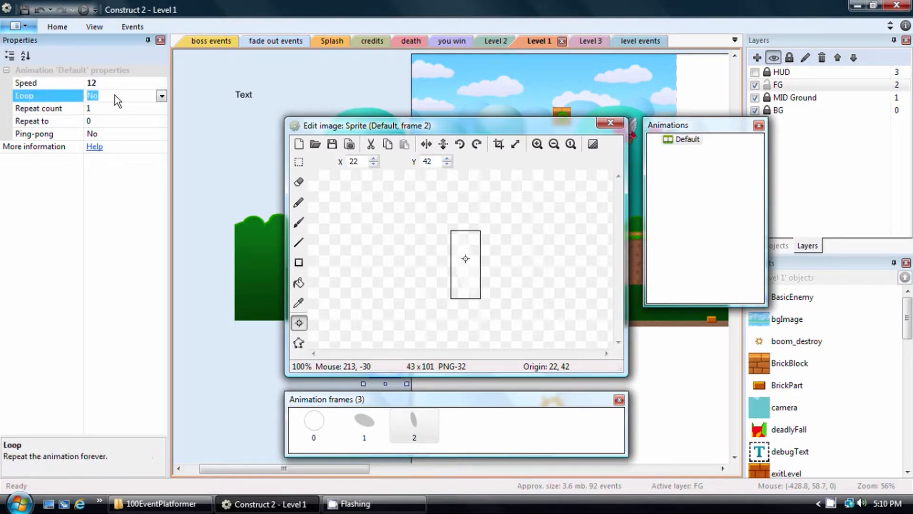
click(114, 84)
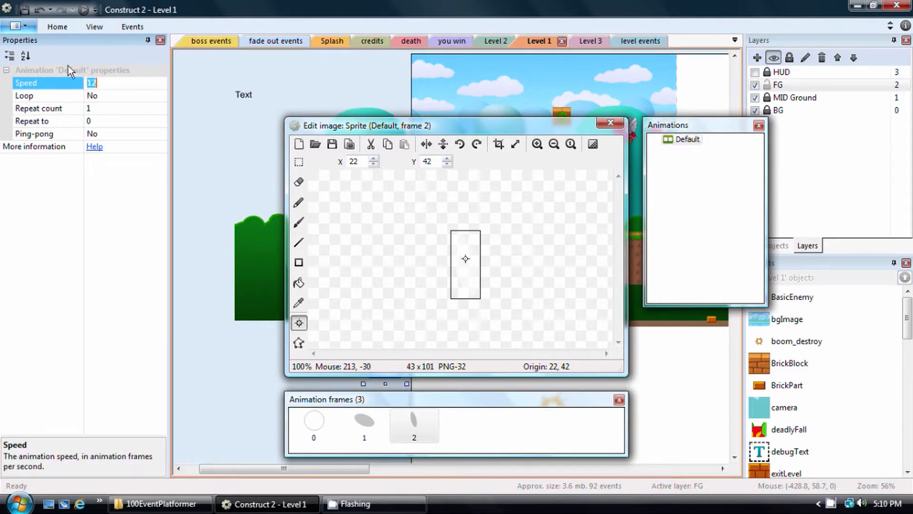
click(613, 123)
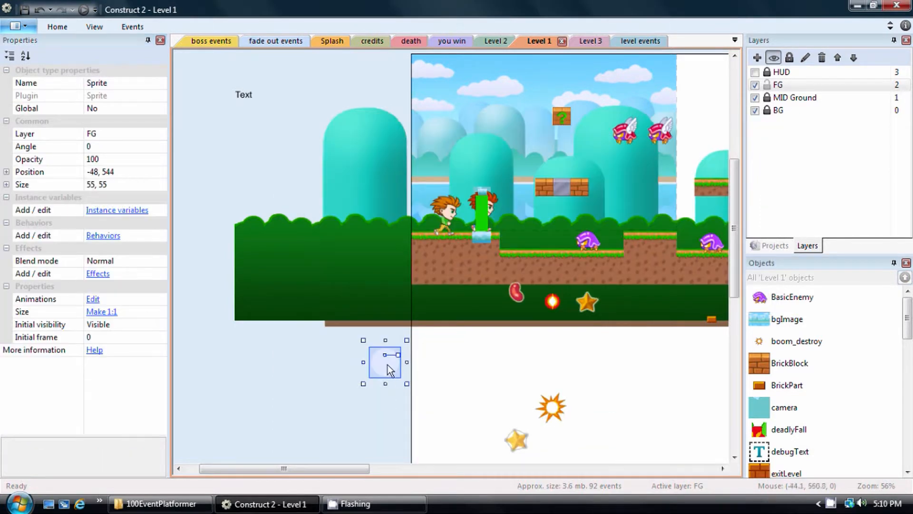
Step: Move the new white circle sprite to -264, 480 and add the Fade behavior to it
drag(387, 364, 264, 327)
click(270, 351)
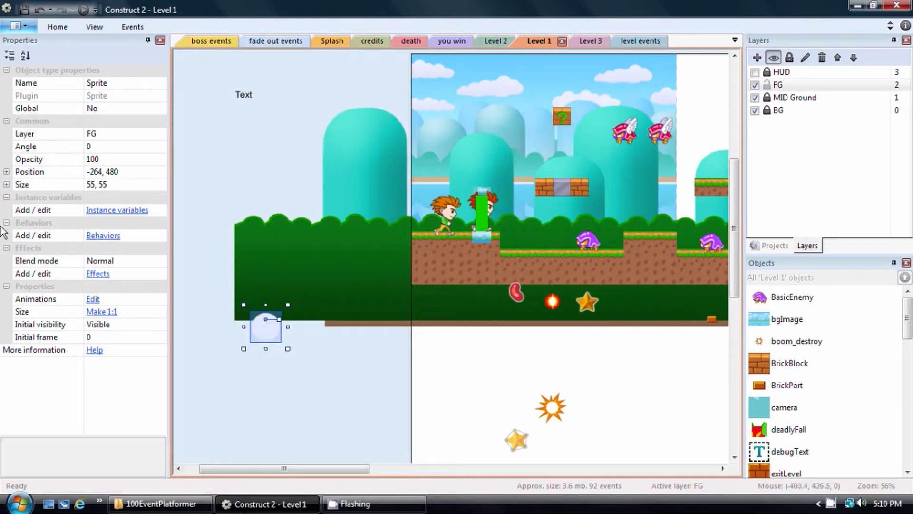
click(106, 236)
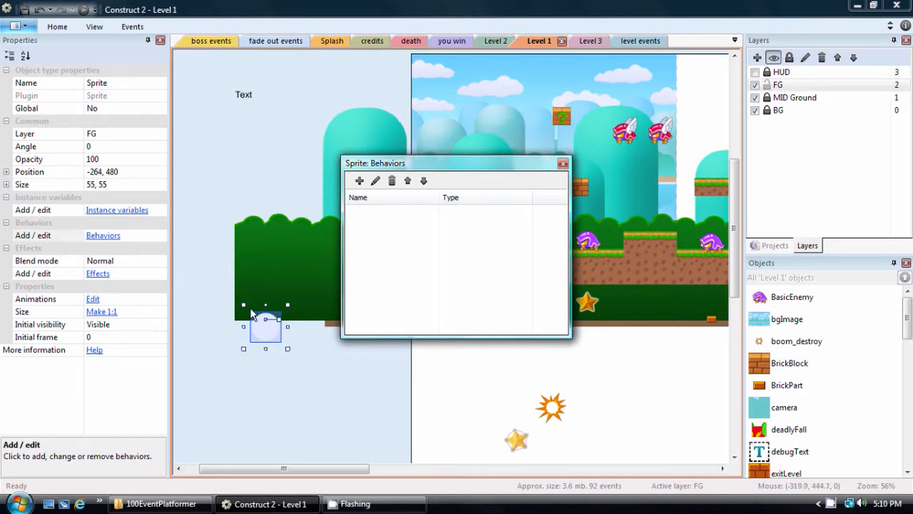
click(360, 181)
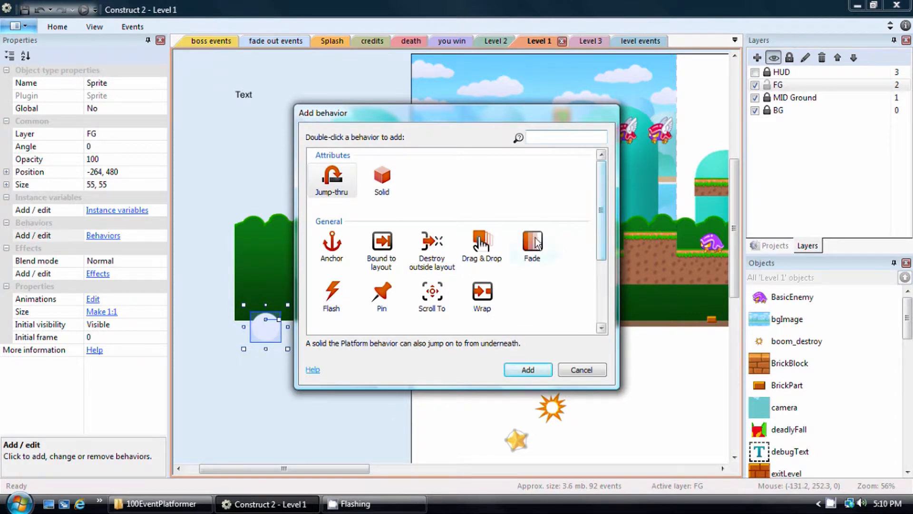
click(541, 252)
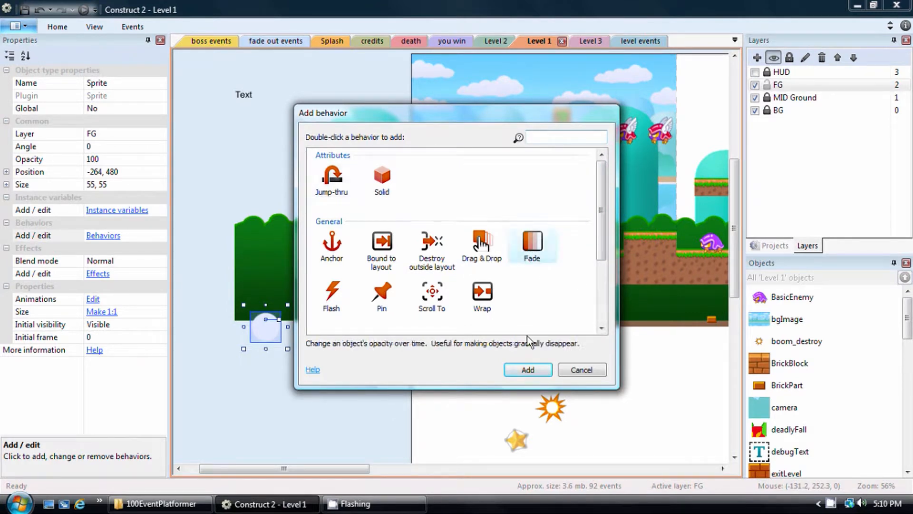
click(532, 371)
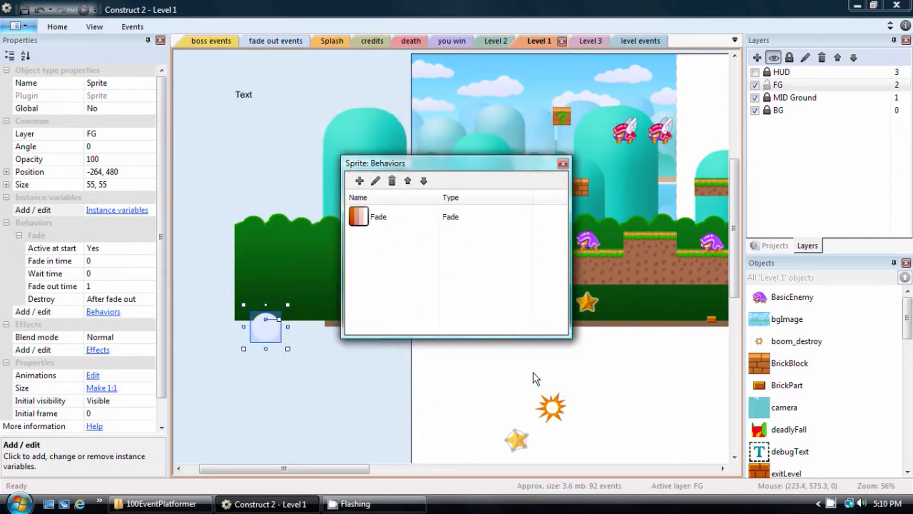
click(562, 164)
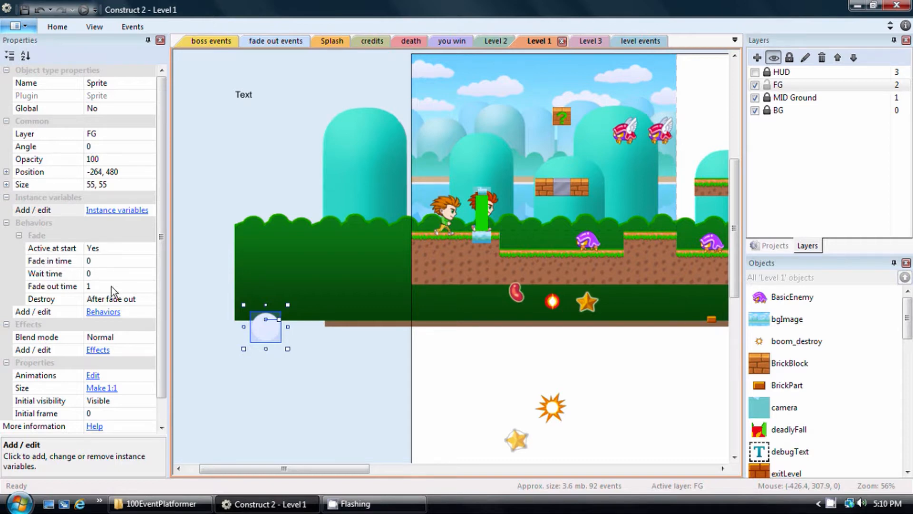
Step: Set the sprite's Fade wait time to 0.33 and its fade out time to 0, and deselect it
click(118, 273)
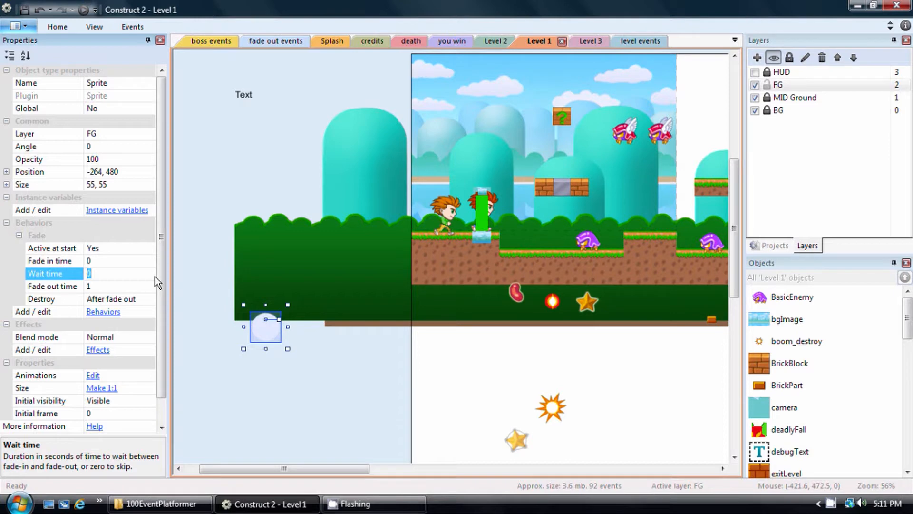
text(0.5)
drag(99, 274, 94, 275)
text(33)
click(116, 287)
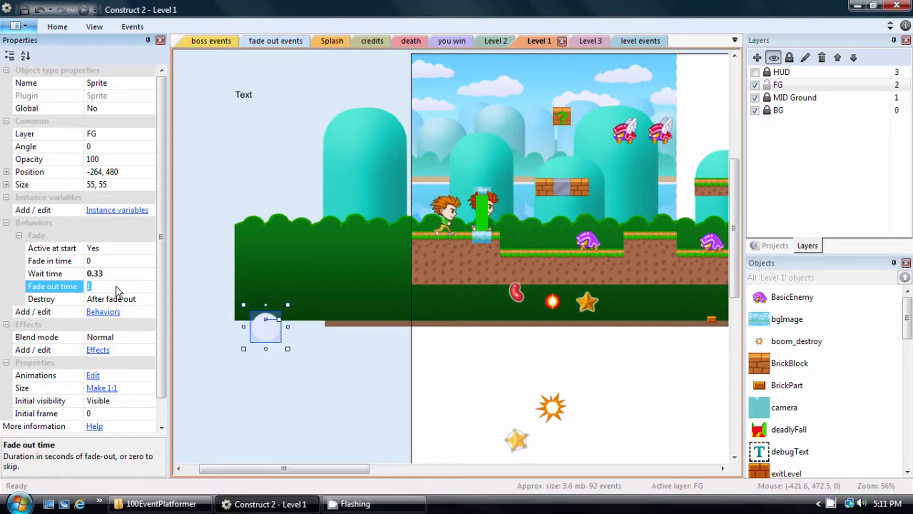
text(0)
click(130, 273)
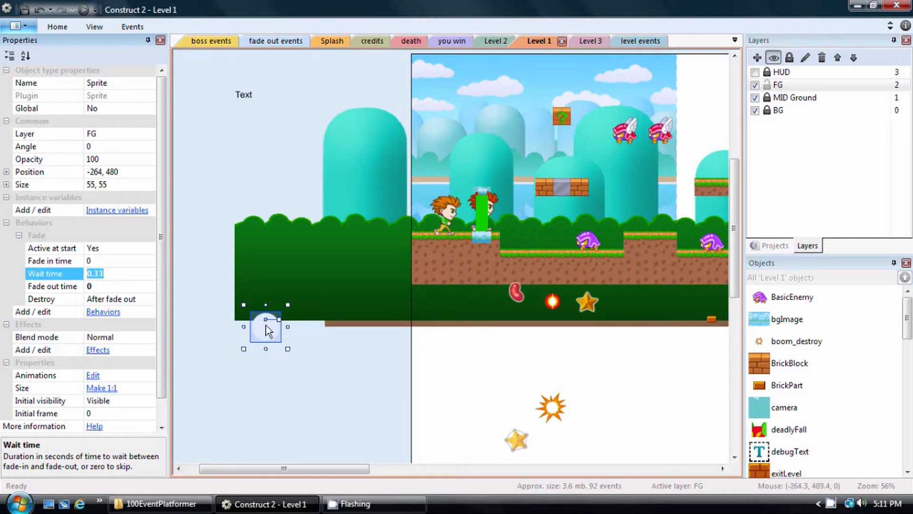
click(256, 413)
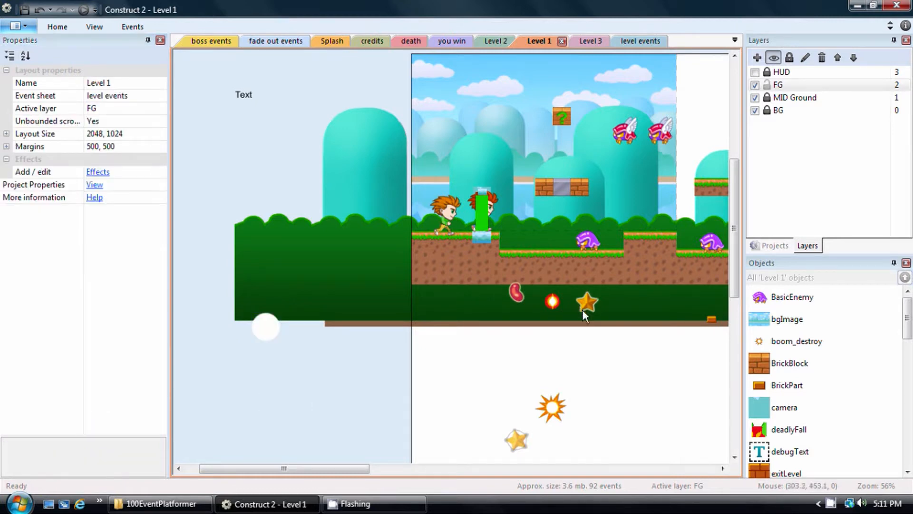
Step: Open the level events sheet from the project's event sheets
mouse_move(905, 318)
mouse_down()
mouse_move(899, 450)
mouse_move(906, 301)
mouse_up()
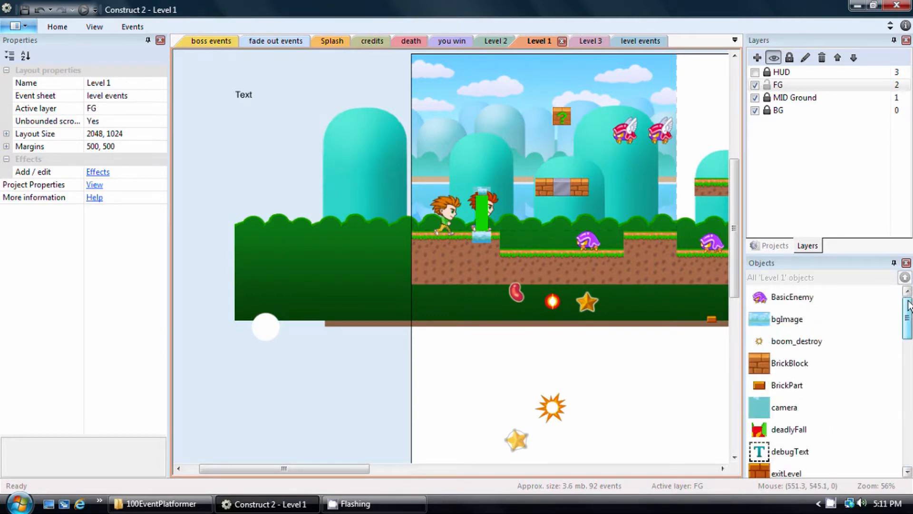
click(775, 246)
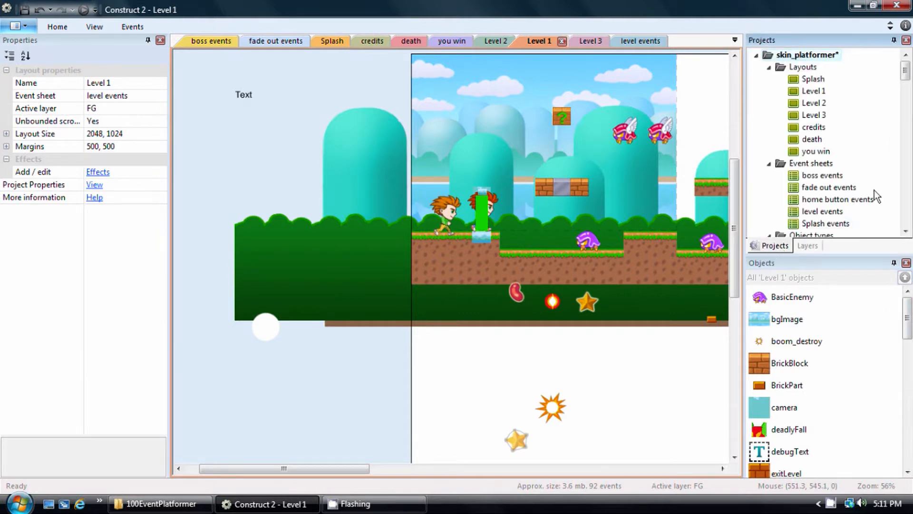
drag(906, 66, 906, 79)
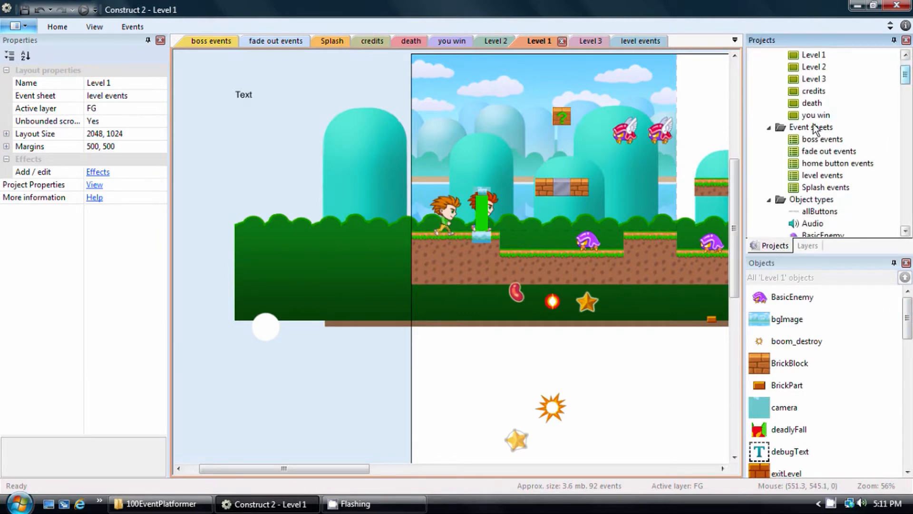
double_click(816, 177)
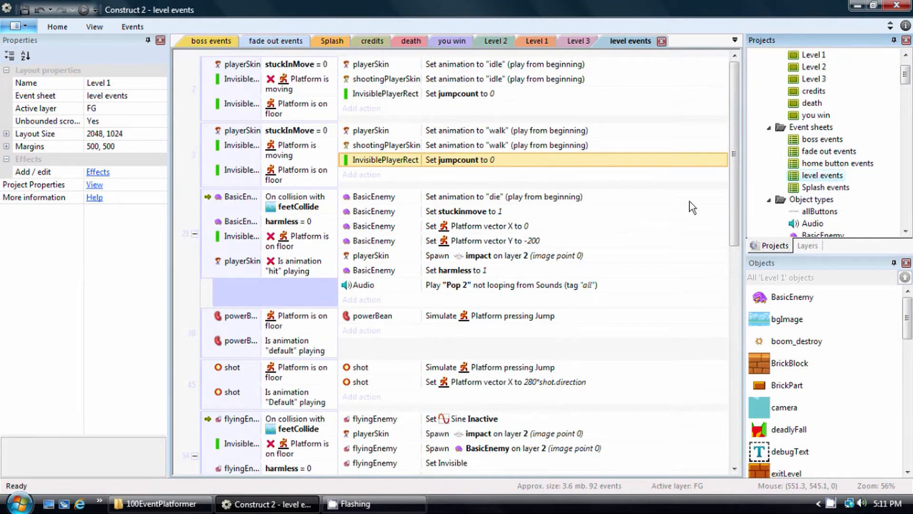
drag(735, 176, 728, 138)
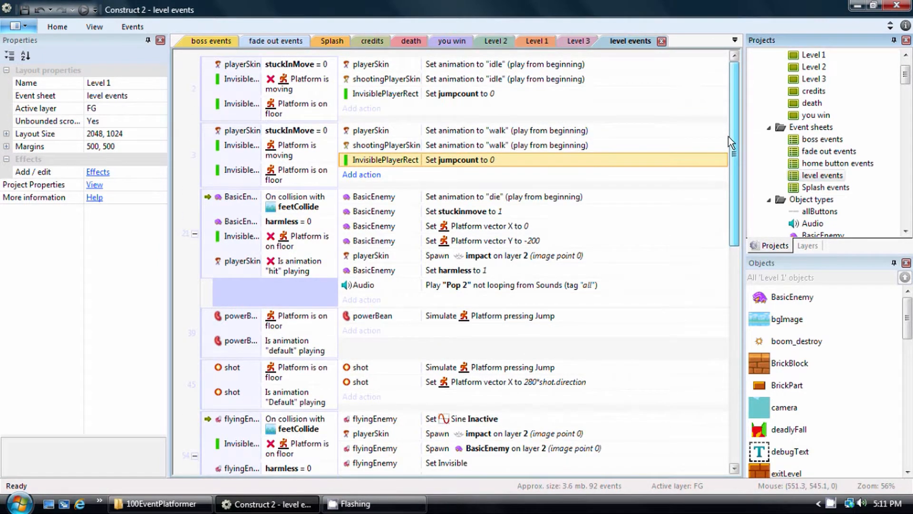
Step: Search the level events for "jump" and find the Up arrow double-jump event
click(132, 27)
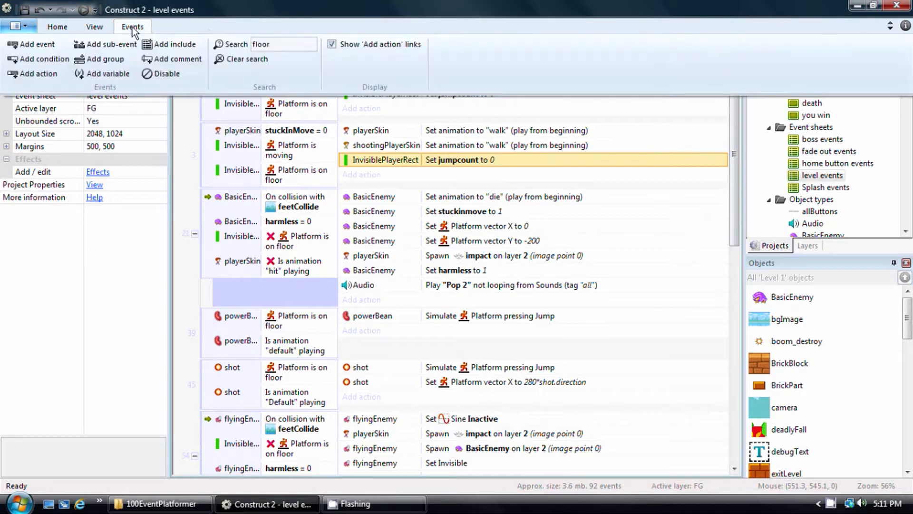
click(266, 59)
text(ju)
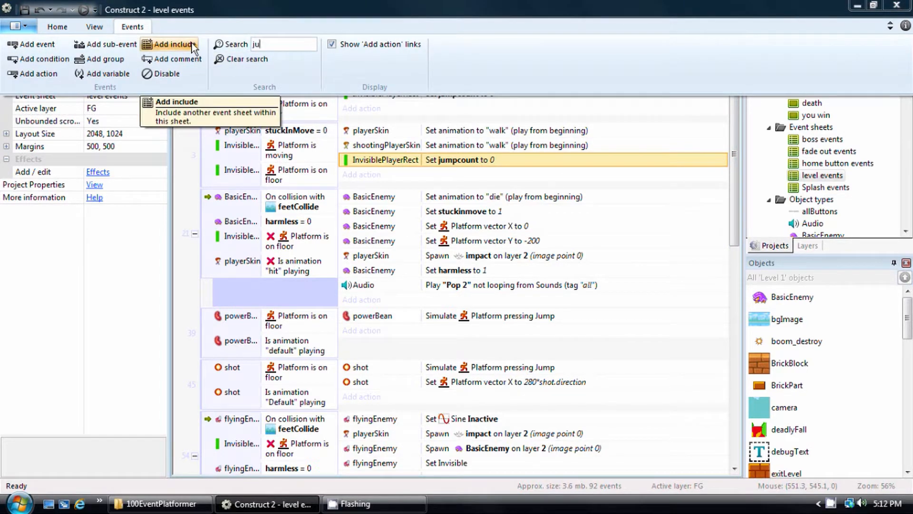
text(mp)
key(Return)
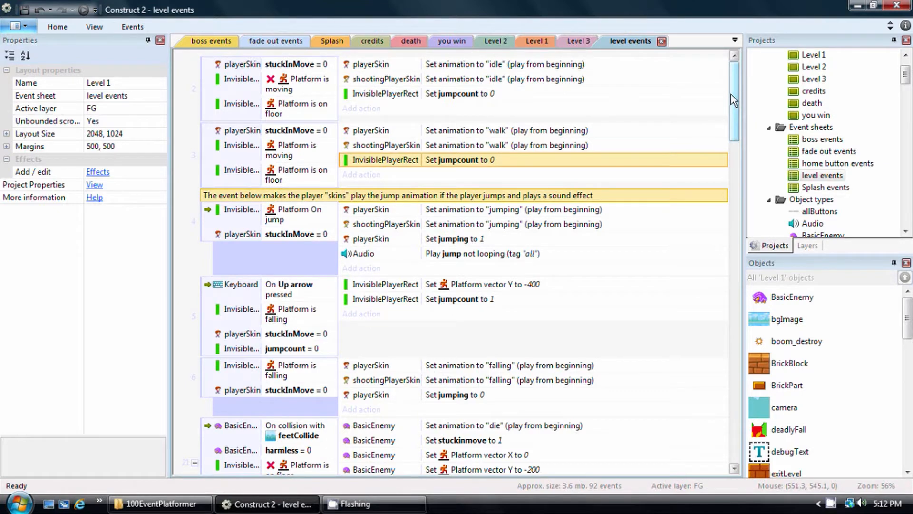
drag(731, 94, 728, 110)
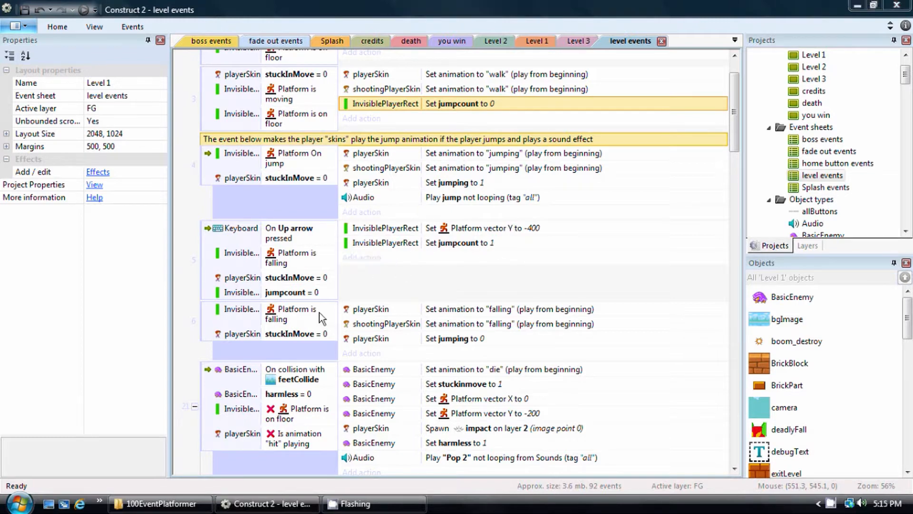
Step: Add an InvisiblePlayerRect action to the Up arrow double-jump event that spawns Sprite on layer "FG"
click(367, 259)
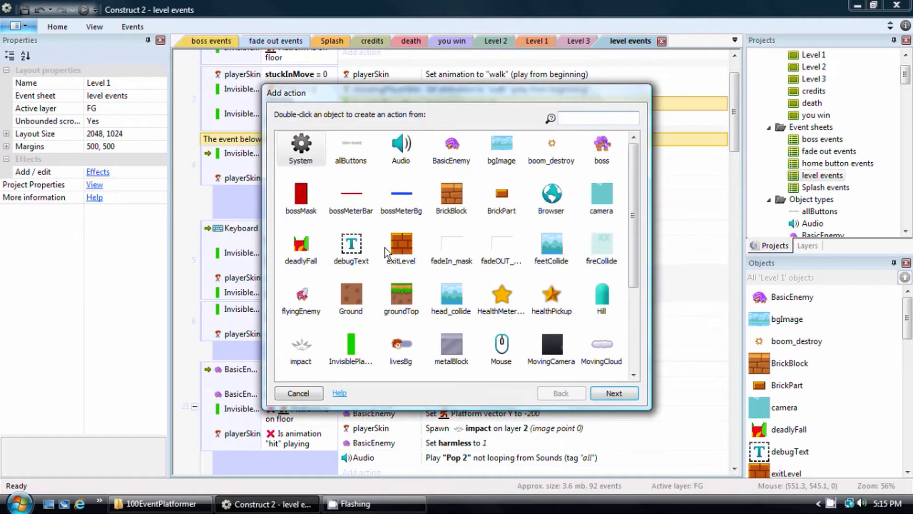
drag(630, 240, 633, 209)
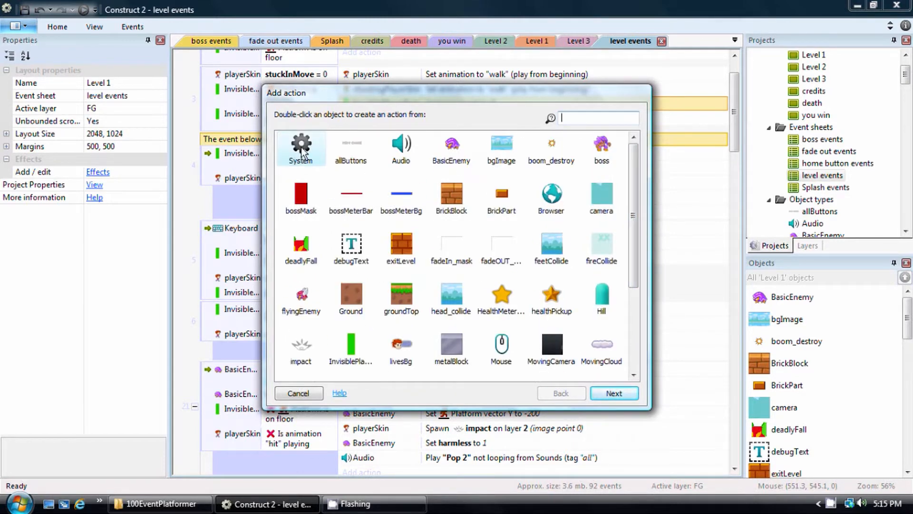
drag(635, 247, 637, 280)
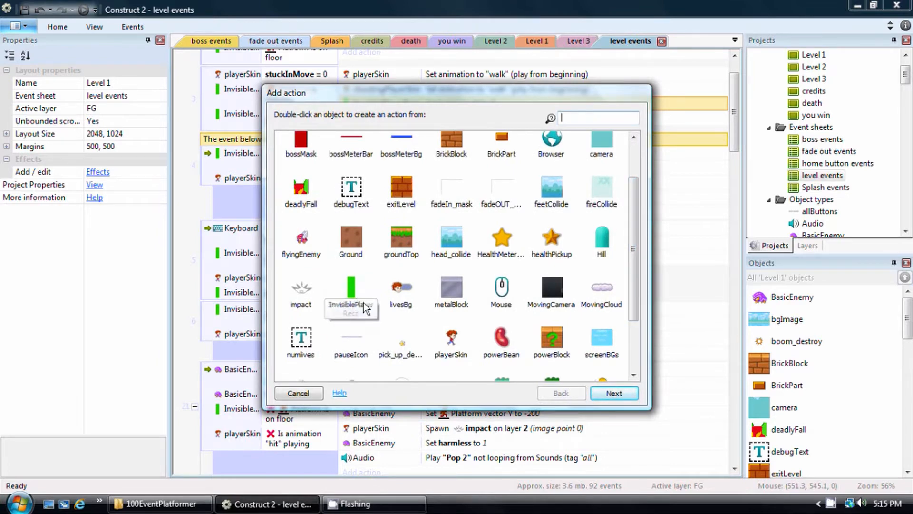
double_click(351, 291)
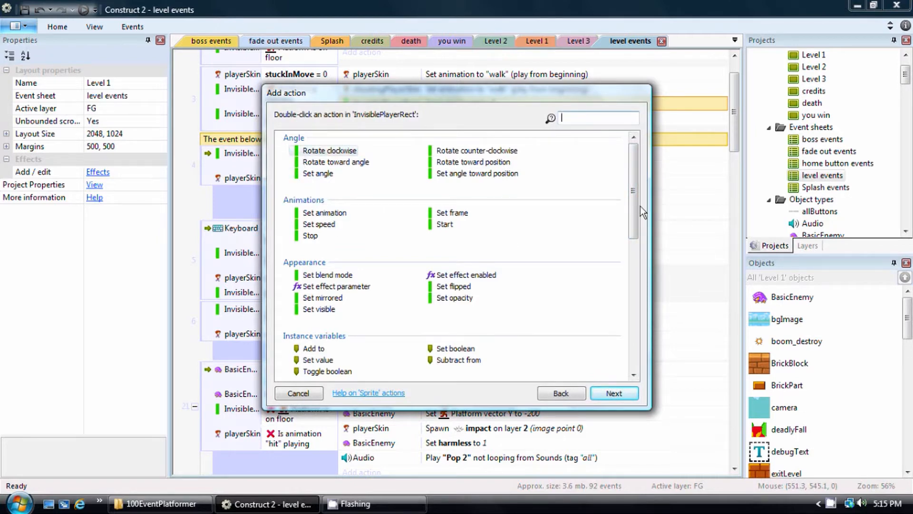
drag(640, 207, 627, 295)
double_click(472, 191)
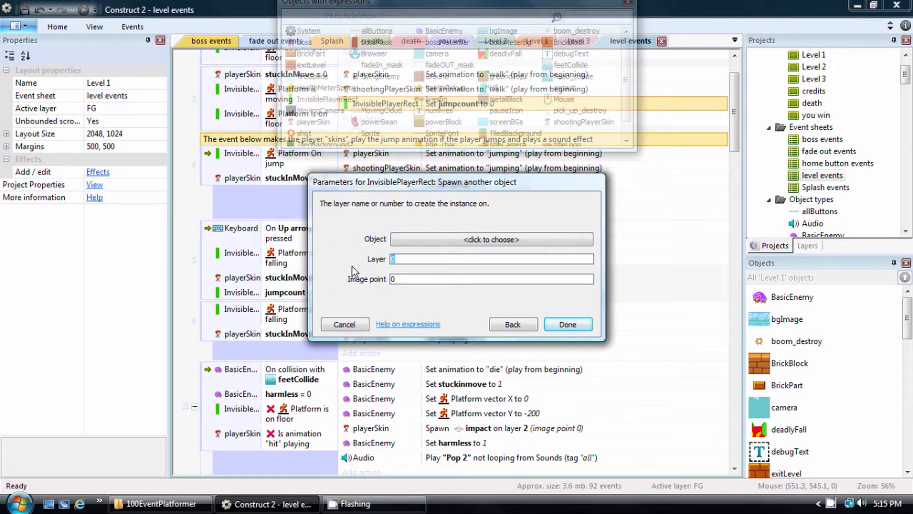
text("FG")
click(483, 242)
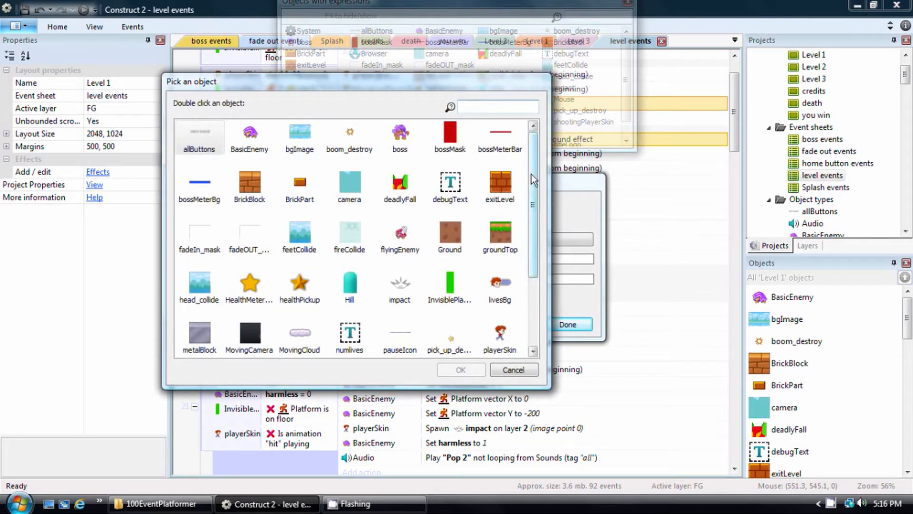
drag(532, 174, 532, 265)
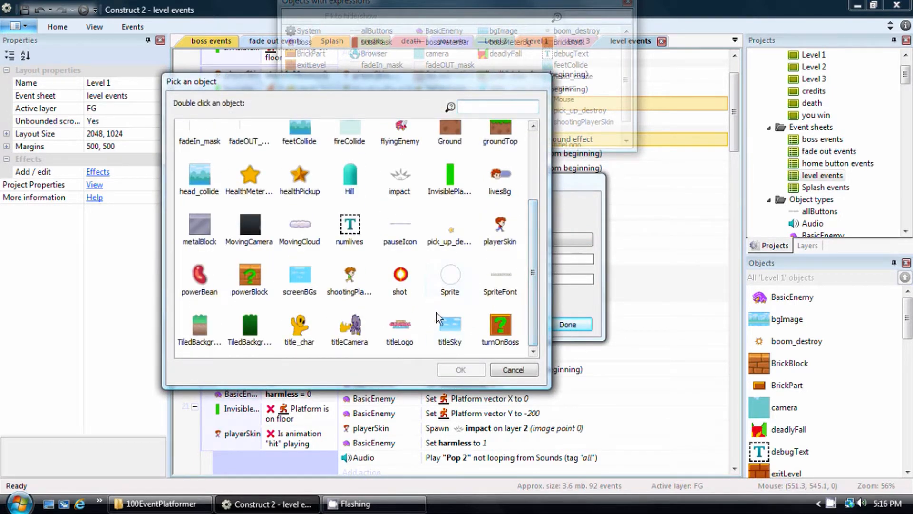
click(449, 273)
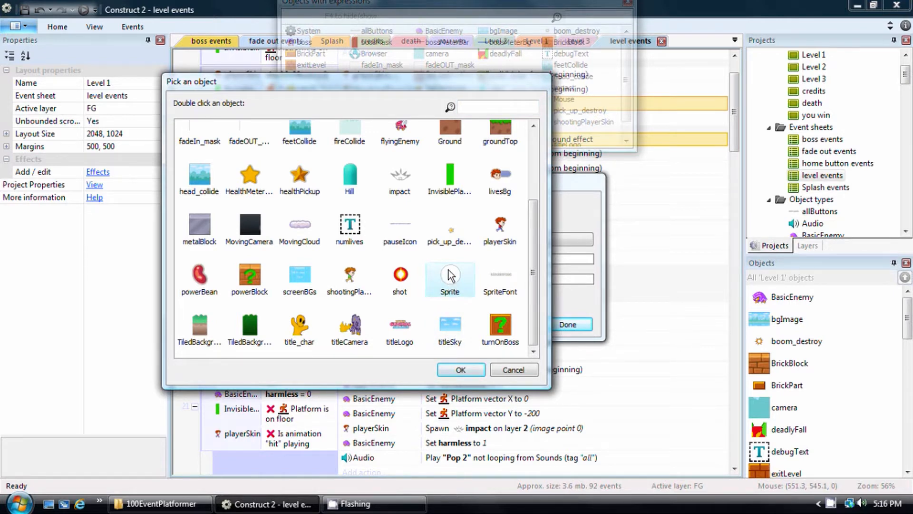
click(456, 370)
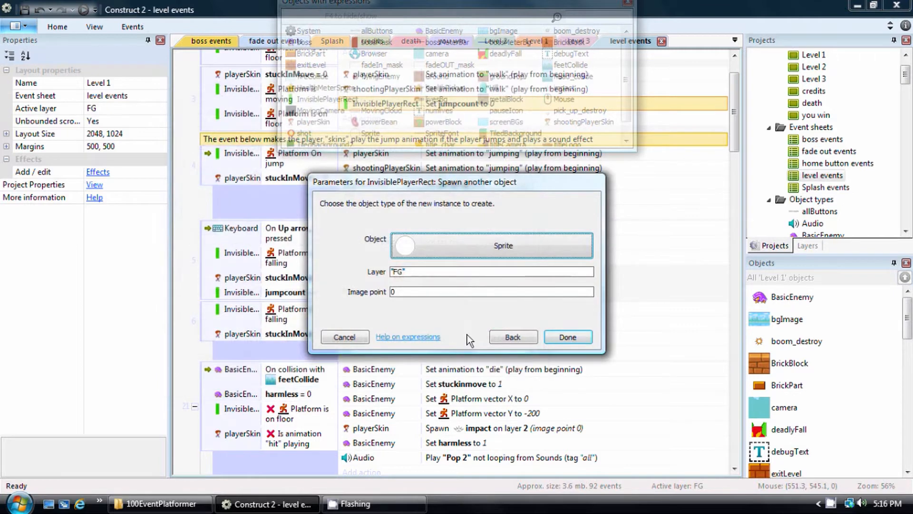
click(570, 338)
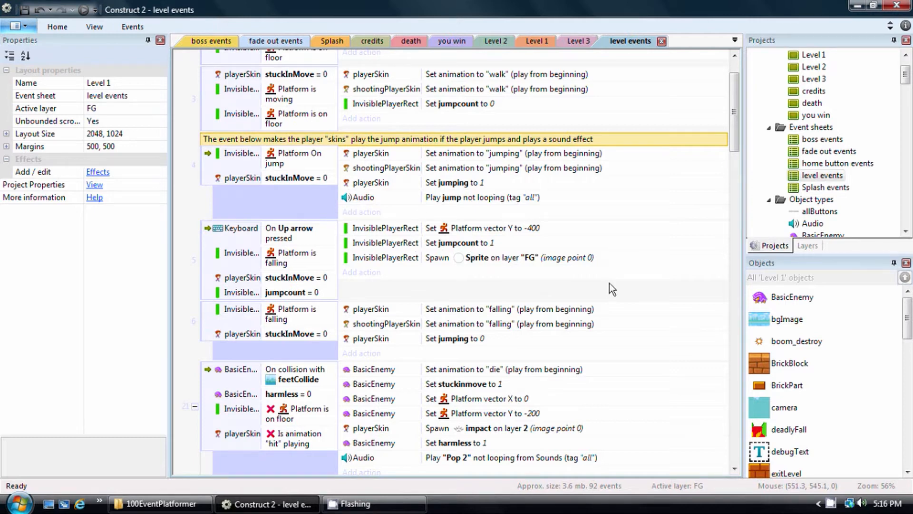
Step: Preview Level 1 and test the spawned effect by double jumping while moving the player left and right
double_click(814, 55)
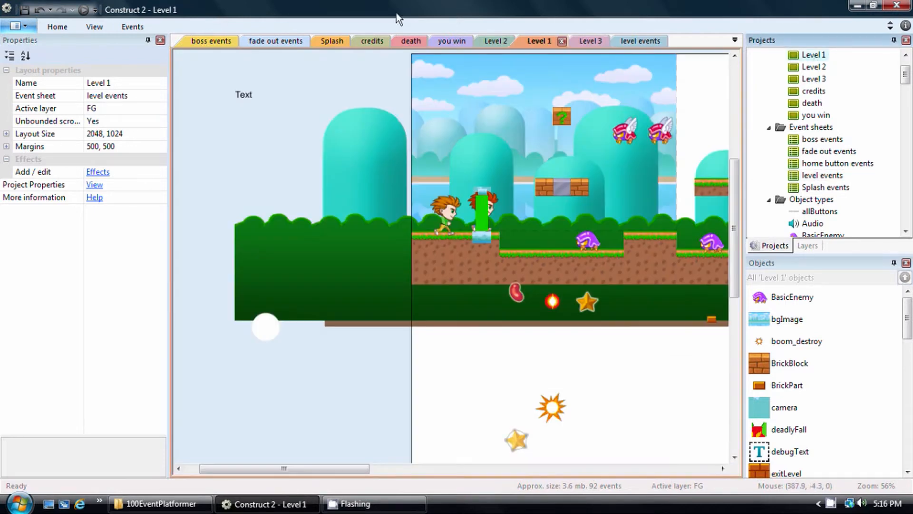
click(85, 9)
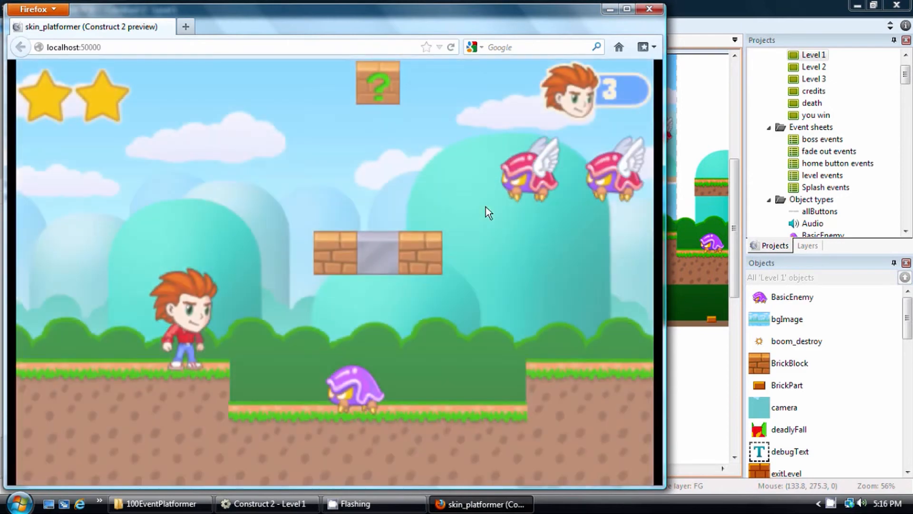
key(Up)
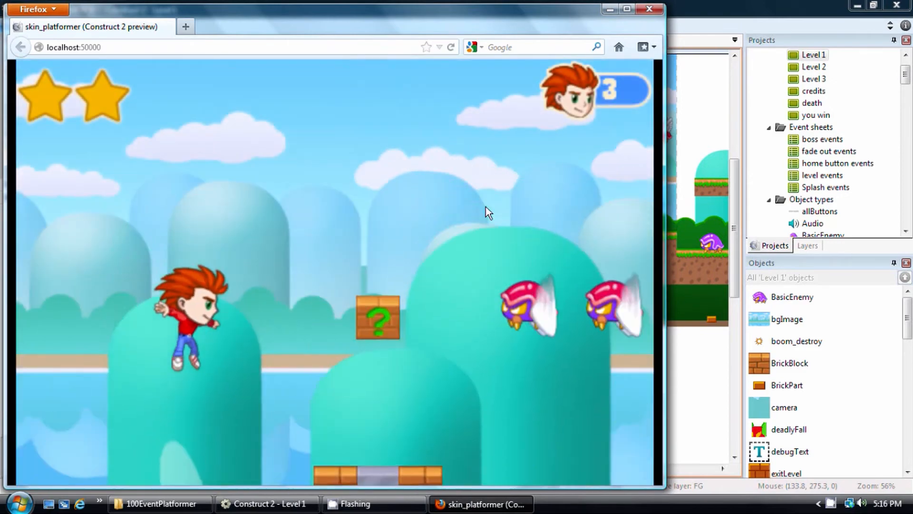
key(Left)
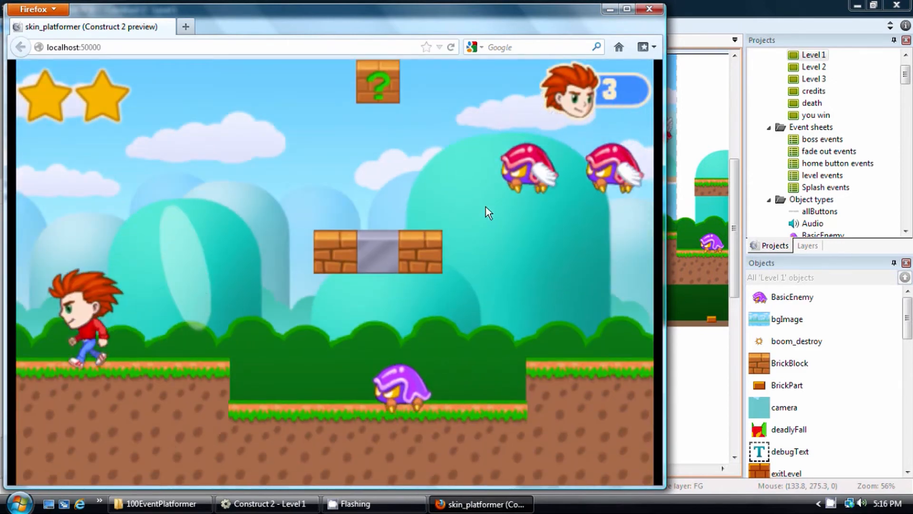
key(Right)
key(Up)
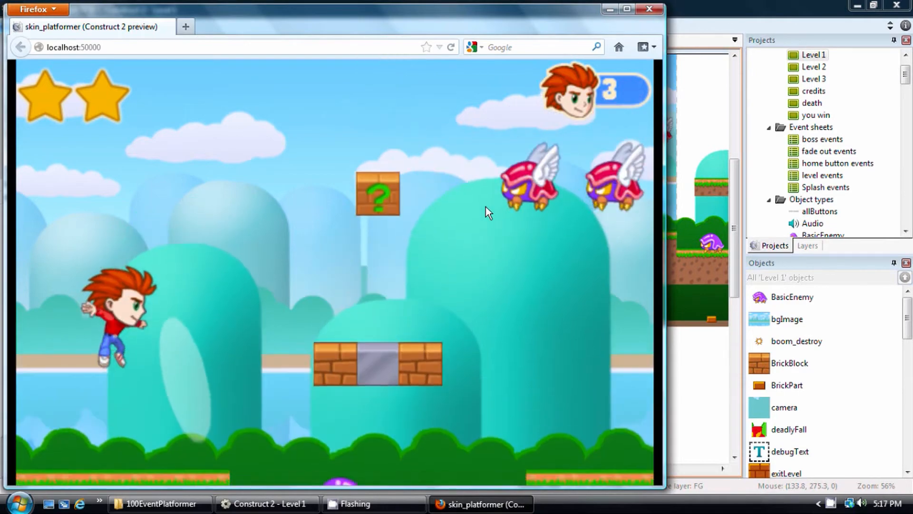
key(Right)
key(Up)
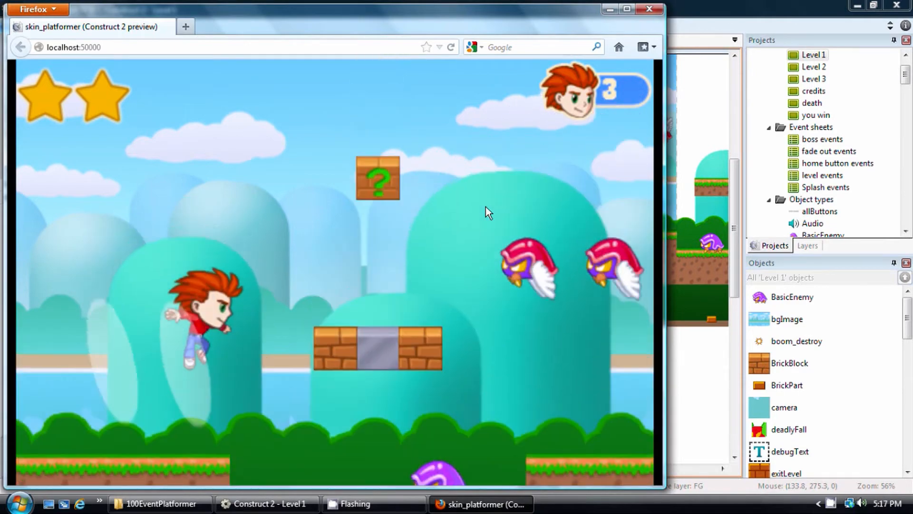
Step: Move the player left and right to check the spawned effect, and close the preview
key(Left)
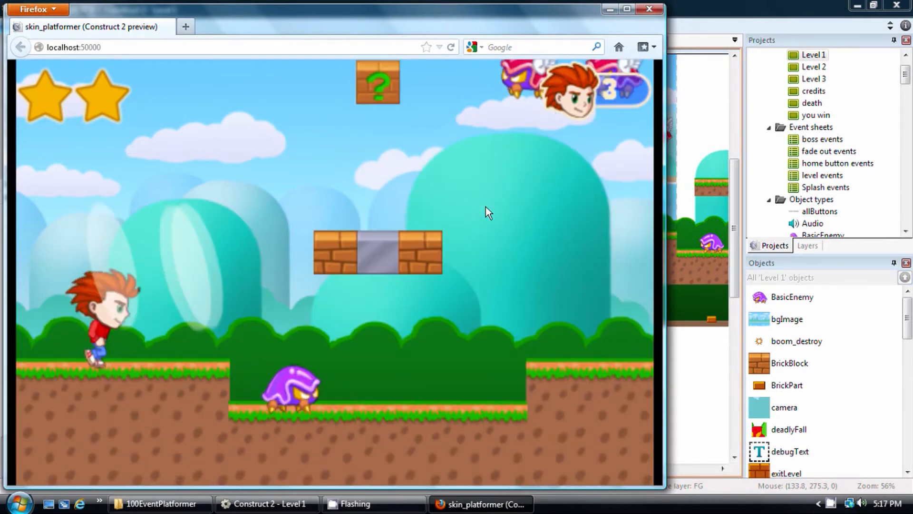
key(Right)
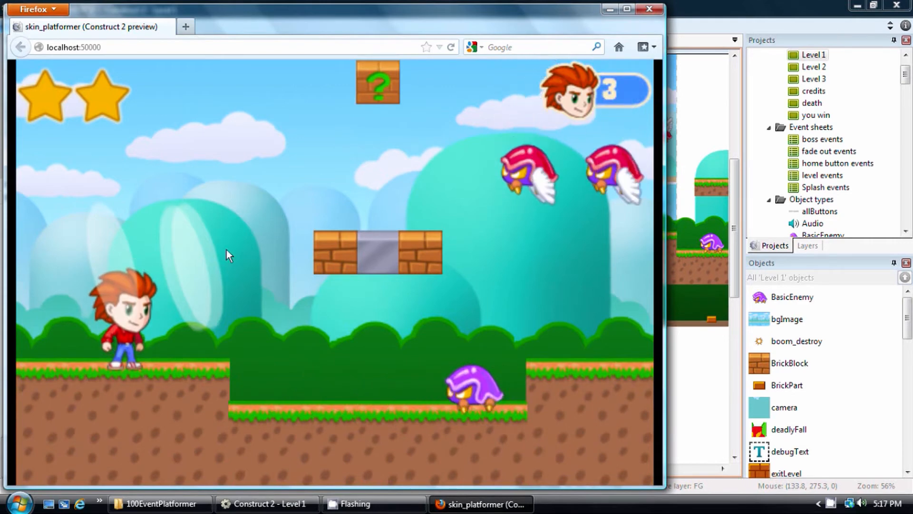
click(650, 9)
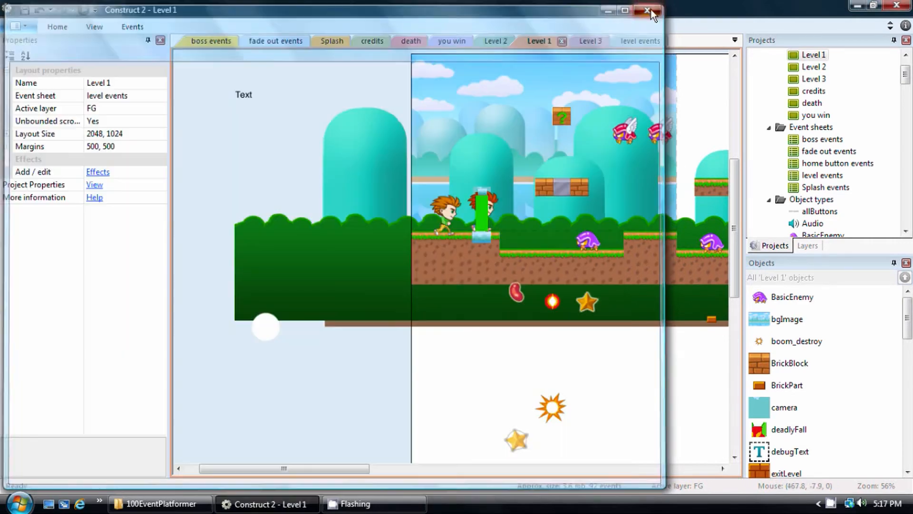
Step: Set the Fade behavior's fade out time to 0.01 on the white circle sprite
click(272, 327)
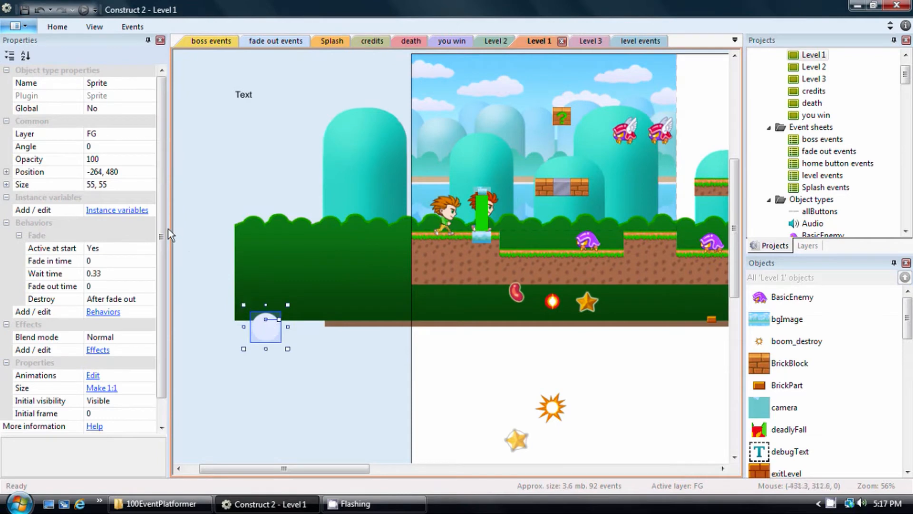
scroll(162, 231, down, 1)
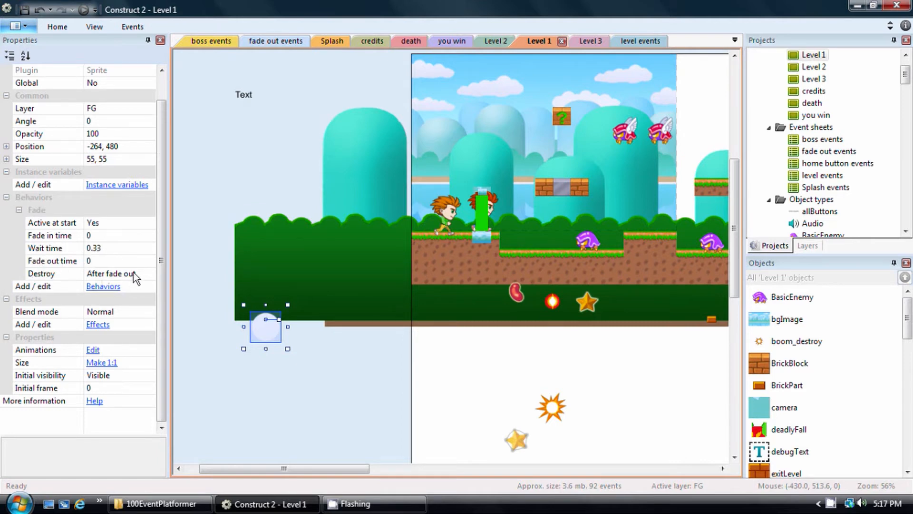
click(104, 249)
click(111, 261)
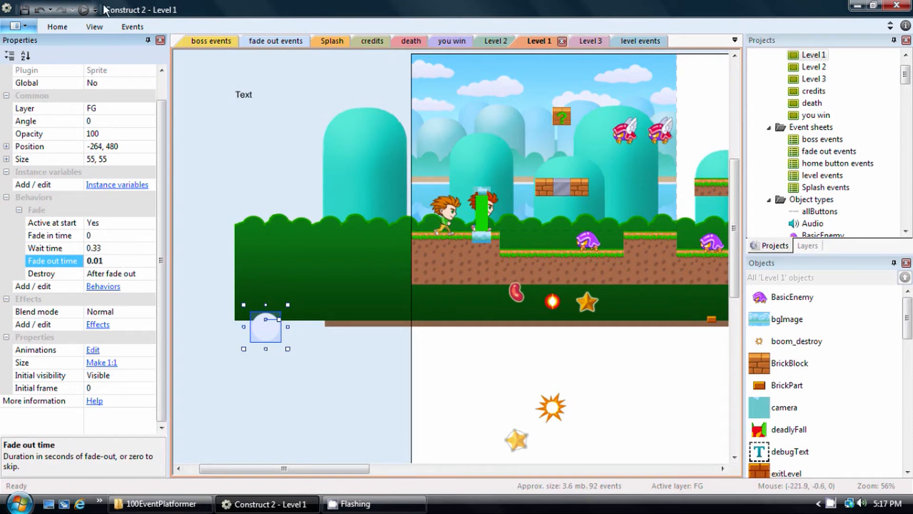
Step: Preview Level 1, test the double-jump effect's disappearance while jumping across the platforms, and close the preview
click(84, 9)
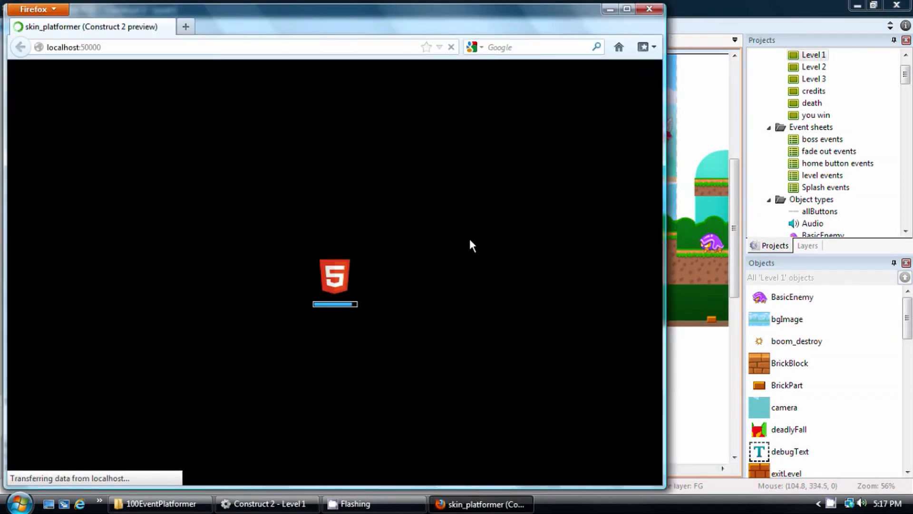
key(Up)
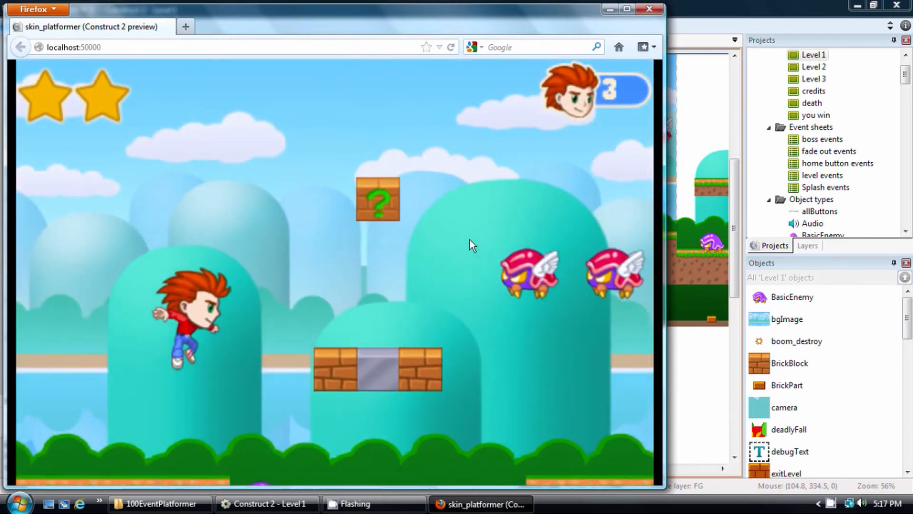
key(Left)
key(Up)
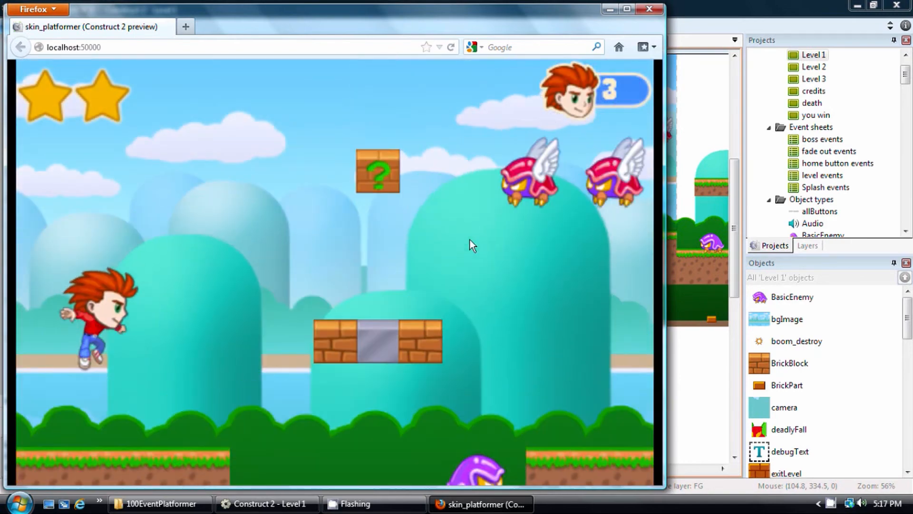
key(Right)
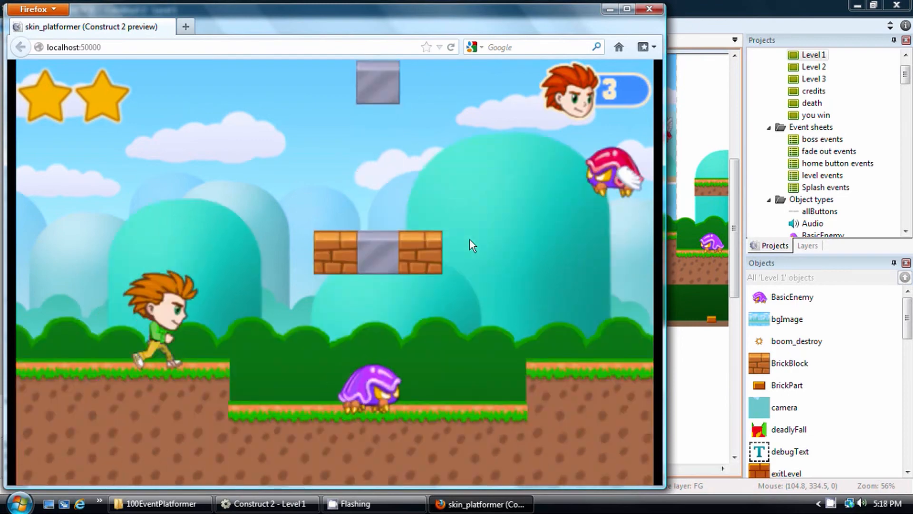
key(Up)
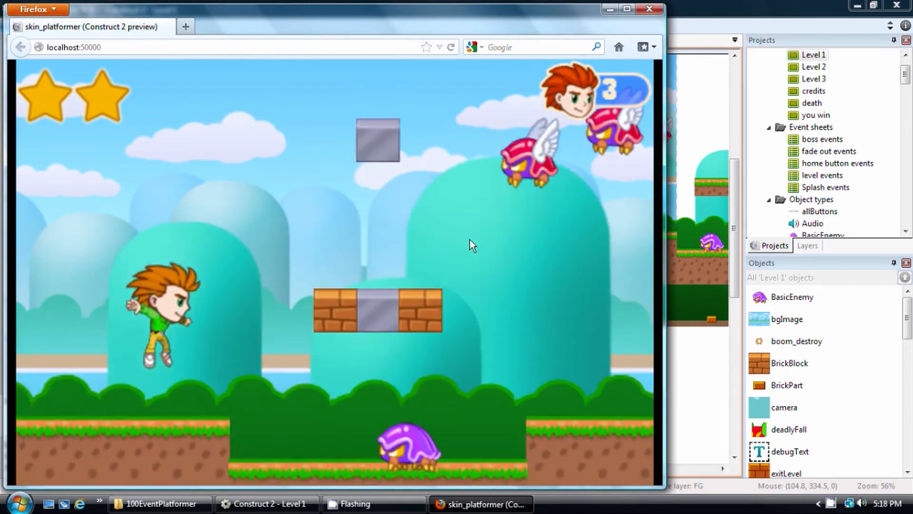
key(Right)
key(Right)
key(Up)
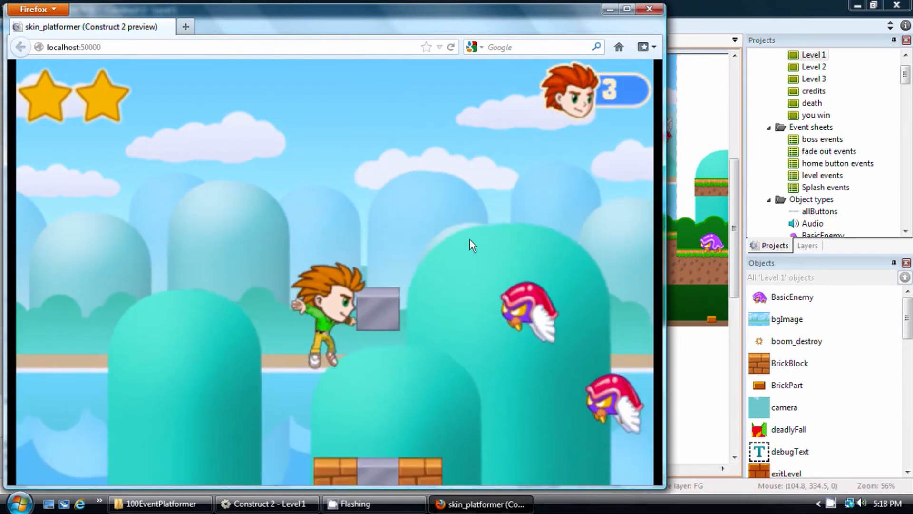
key(Right)
key(Up)
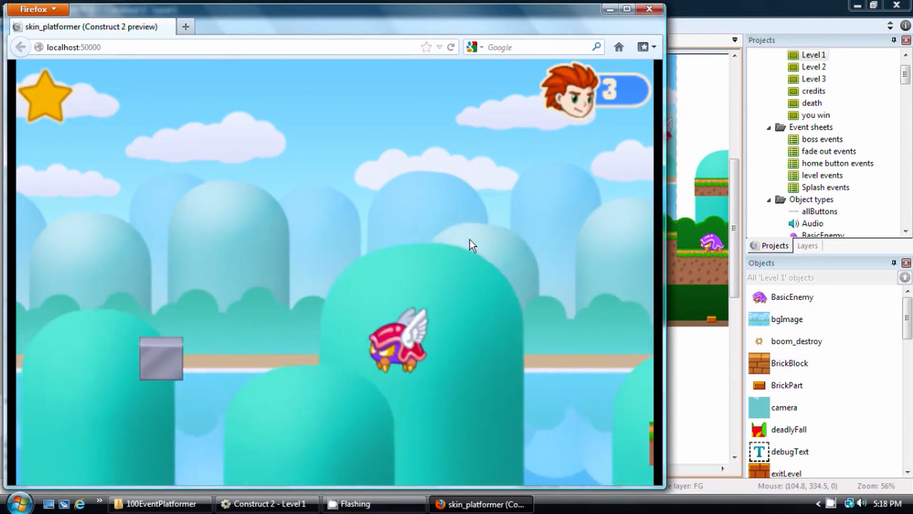
key(Left)
key(Right)
key(Up)
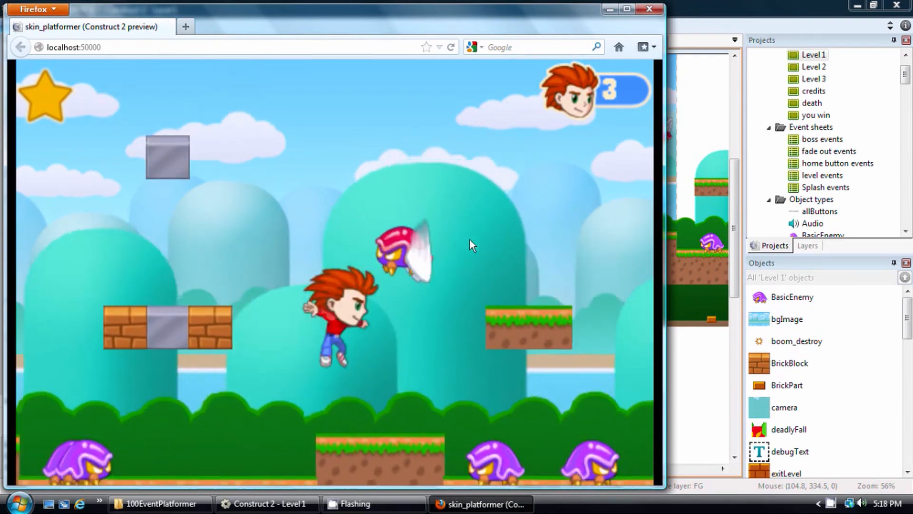
key(Right)
key(Up)
key(Right)
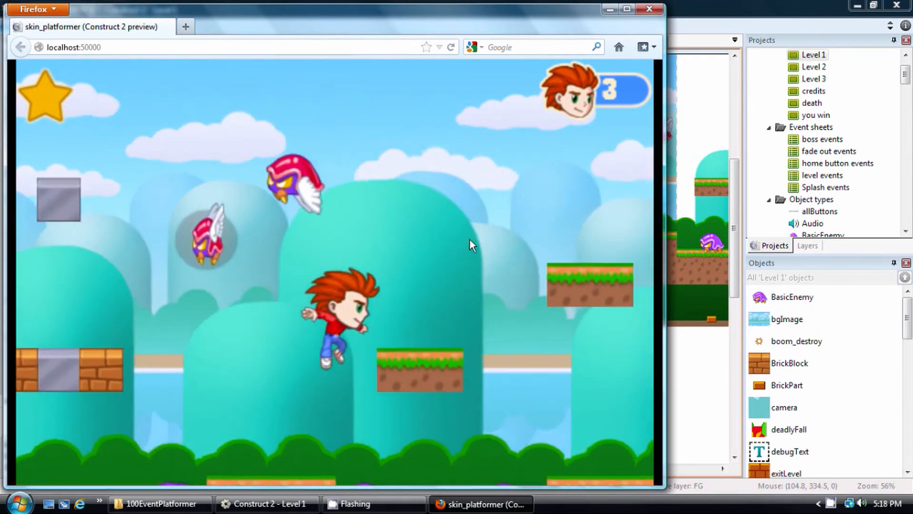
key(Up)
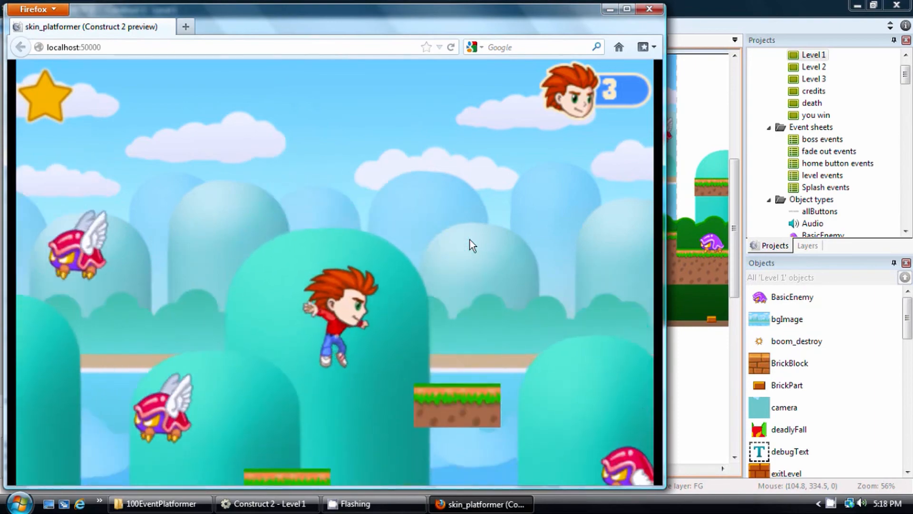
key(Right)
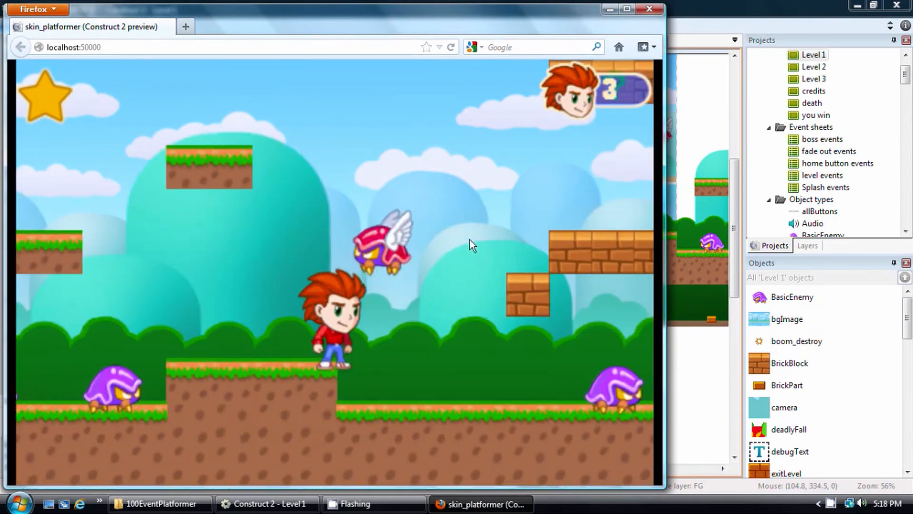
key(Left)
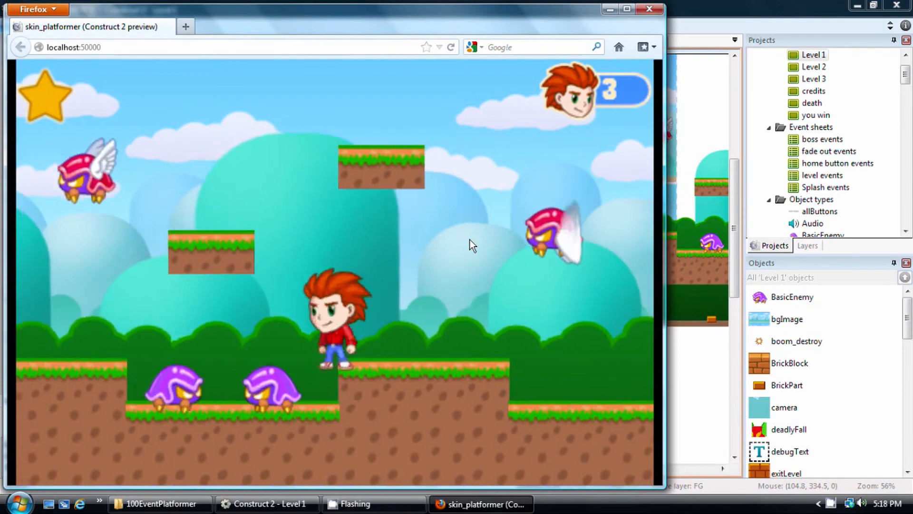
key(Right)
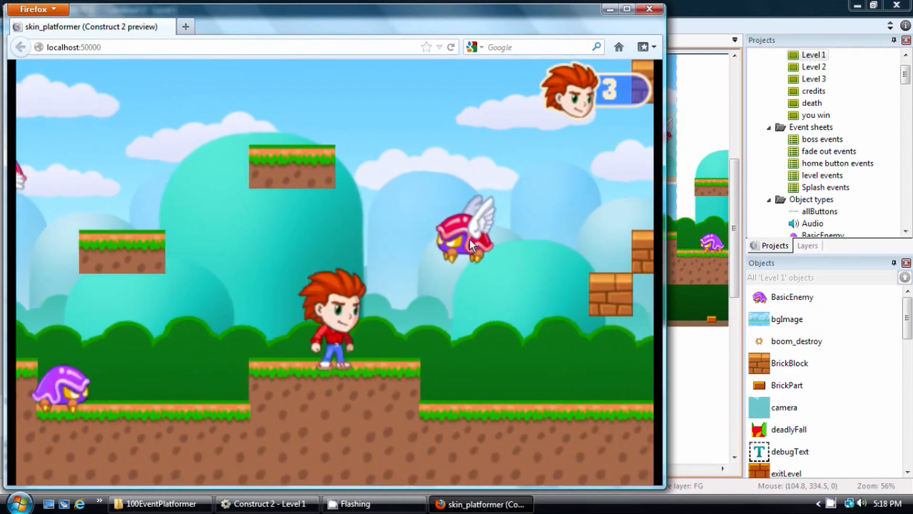
key(Left)
key(Right)
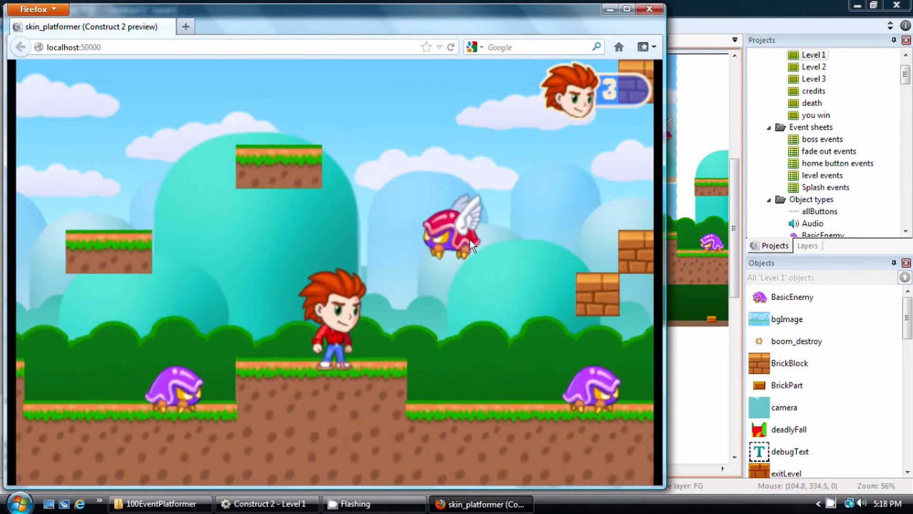
key(Right)
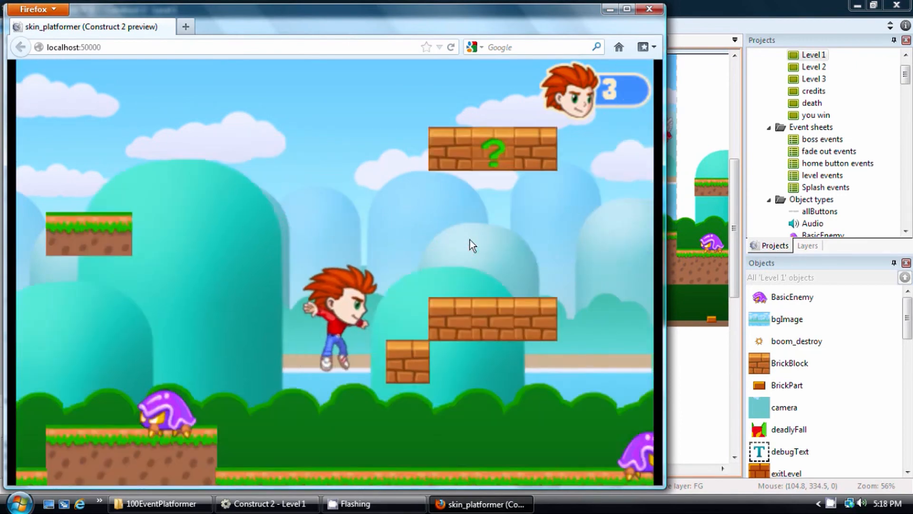
key(Right)
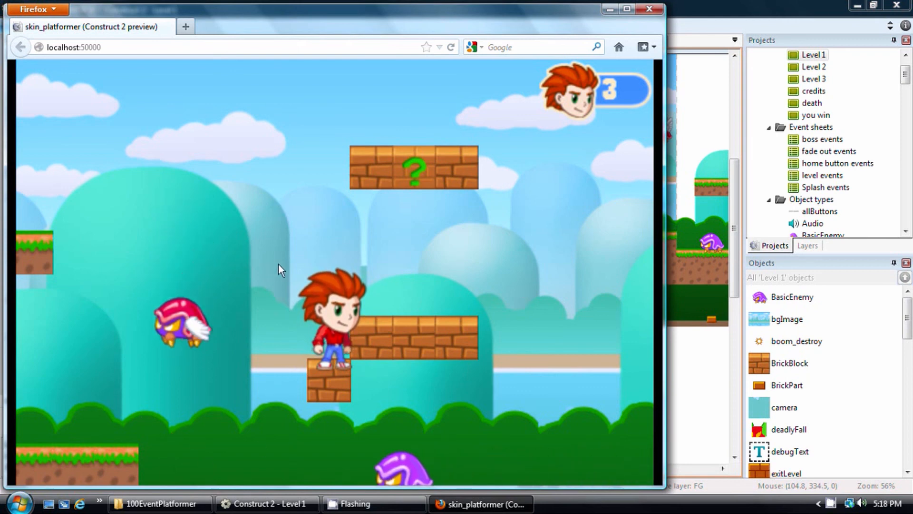
click(649, 11)
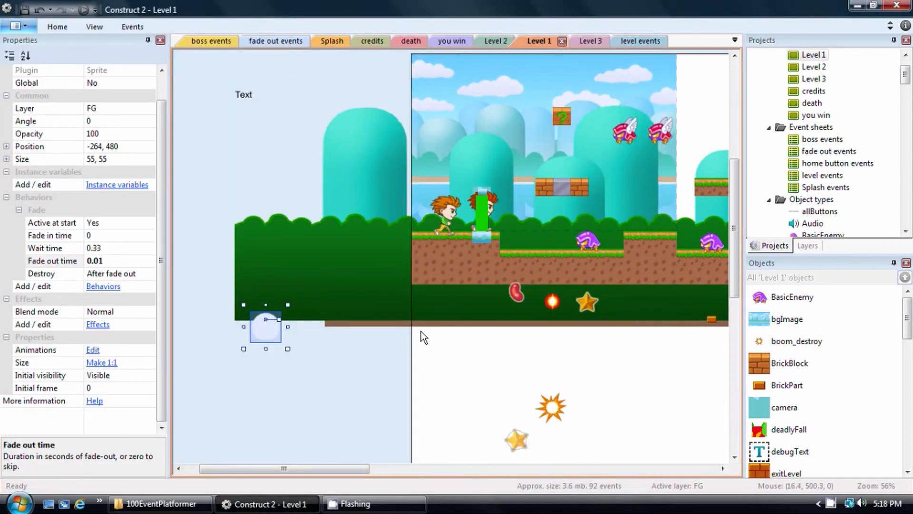